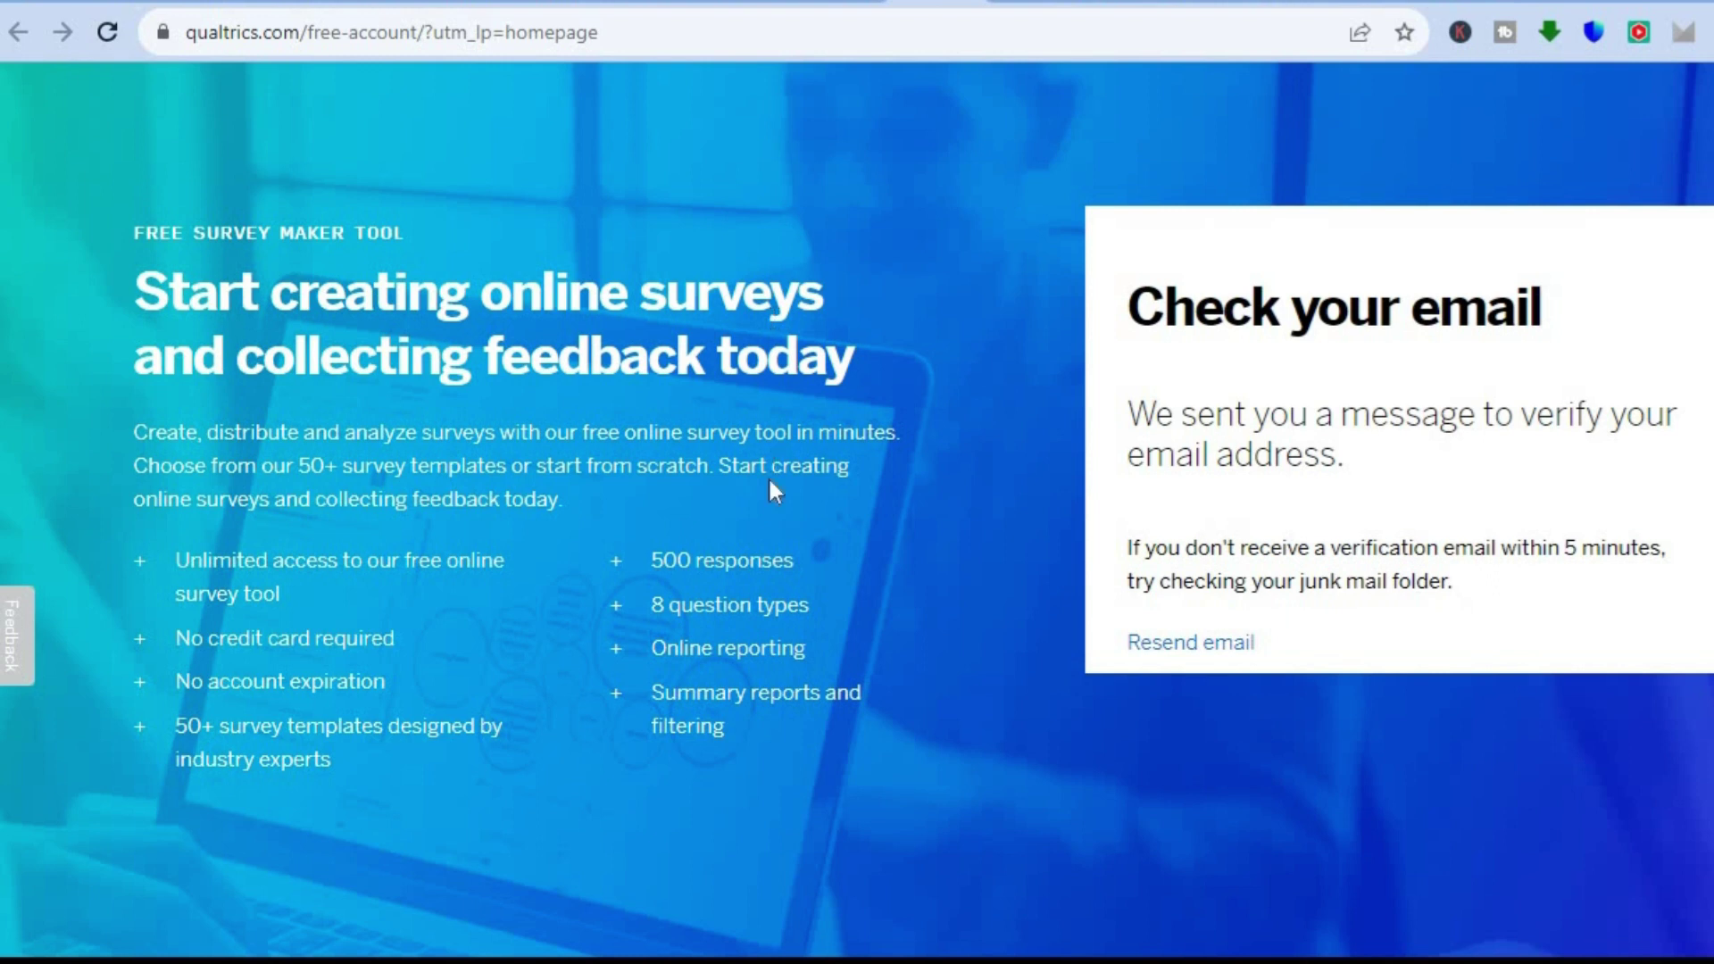
Step: Read the landing page description, then switch to the tab with the Create a project page
{"action": "left_click_drag", "start_coordinate": [770, 486], "coordinate": [497, 645]}
{"action": "left_click", "coordinate": [414, 683]}
{"action": "left_click", "coordinate": [1011, 2]}
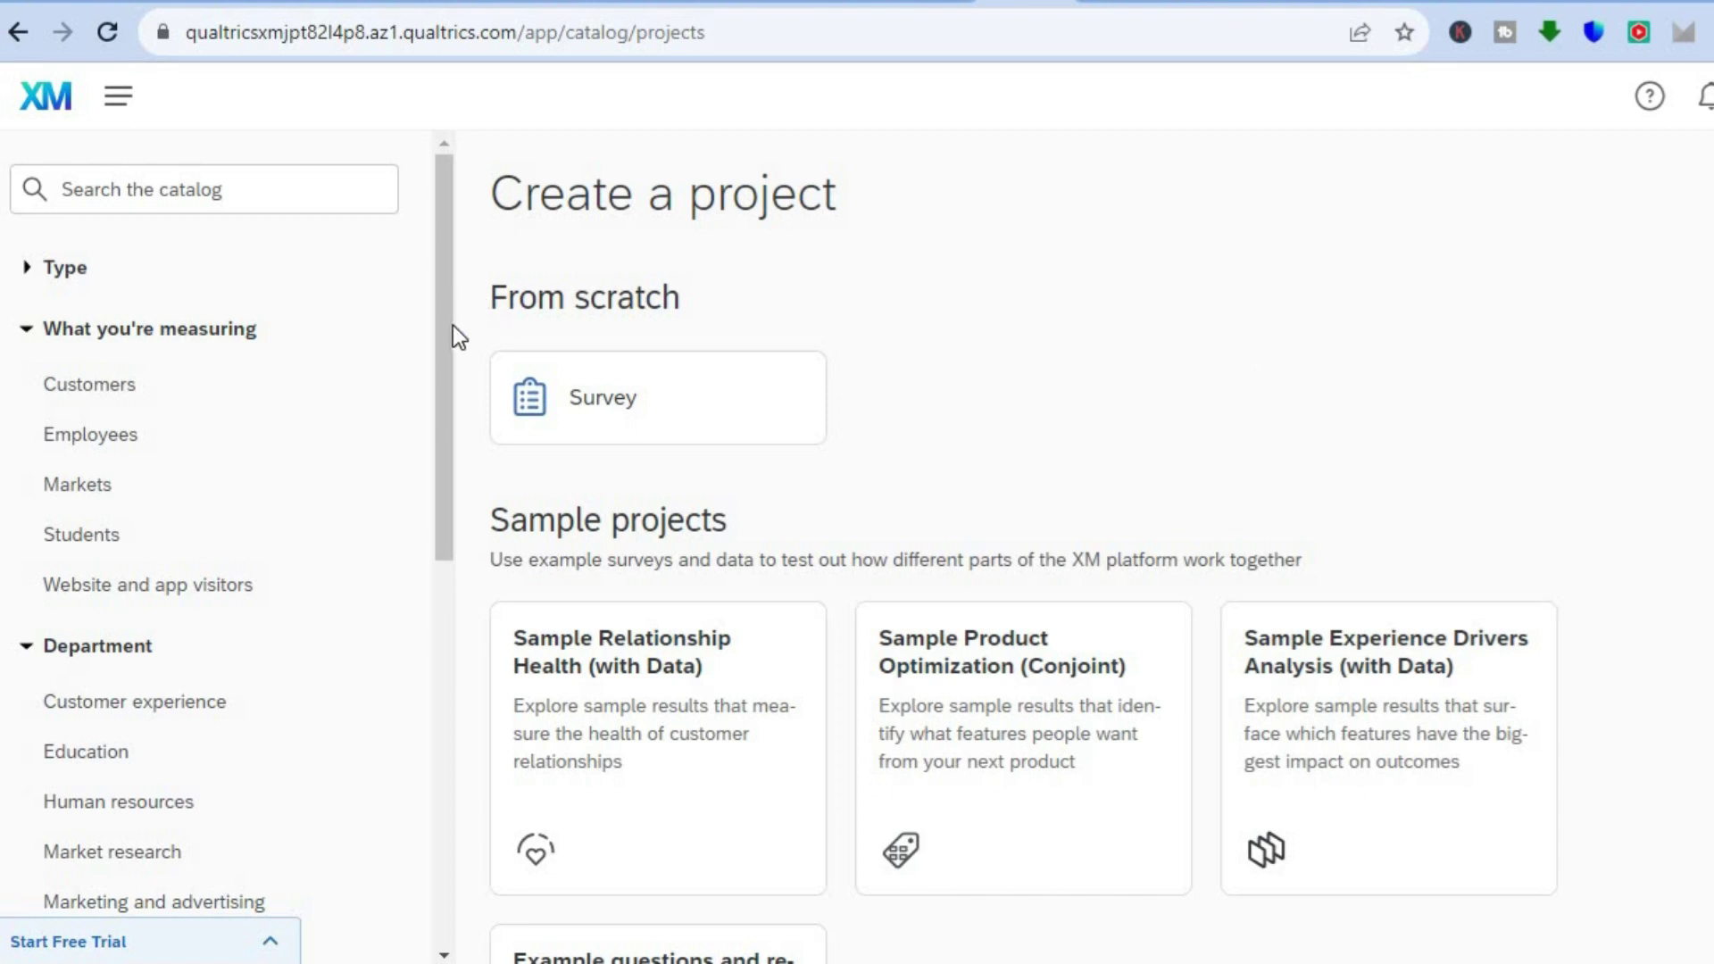
Step: Browse the project catalog and pick the from-scratch Survey card to start setting it up
{"action": "scroll", "coordinate": [429, 497], "scroll_direction": "down", "scroll_amount": 5}
{"action": "scroll", "coordinate": [435, 314], "scroll_direction": "up", "scroll_amount": 2}
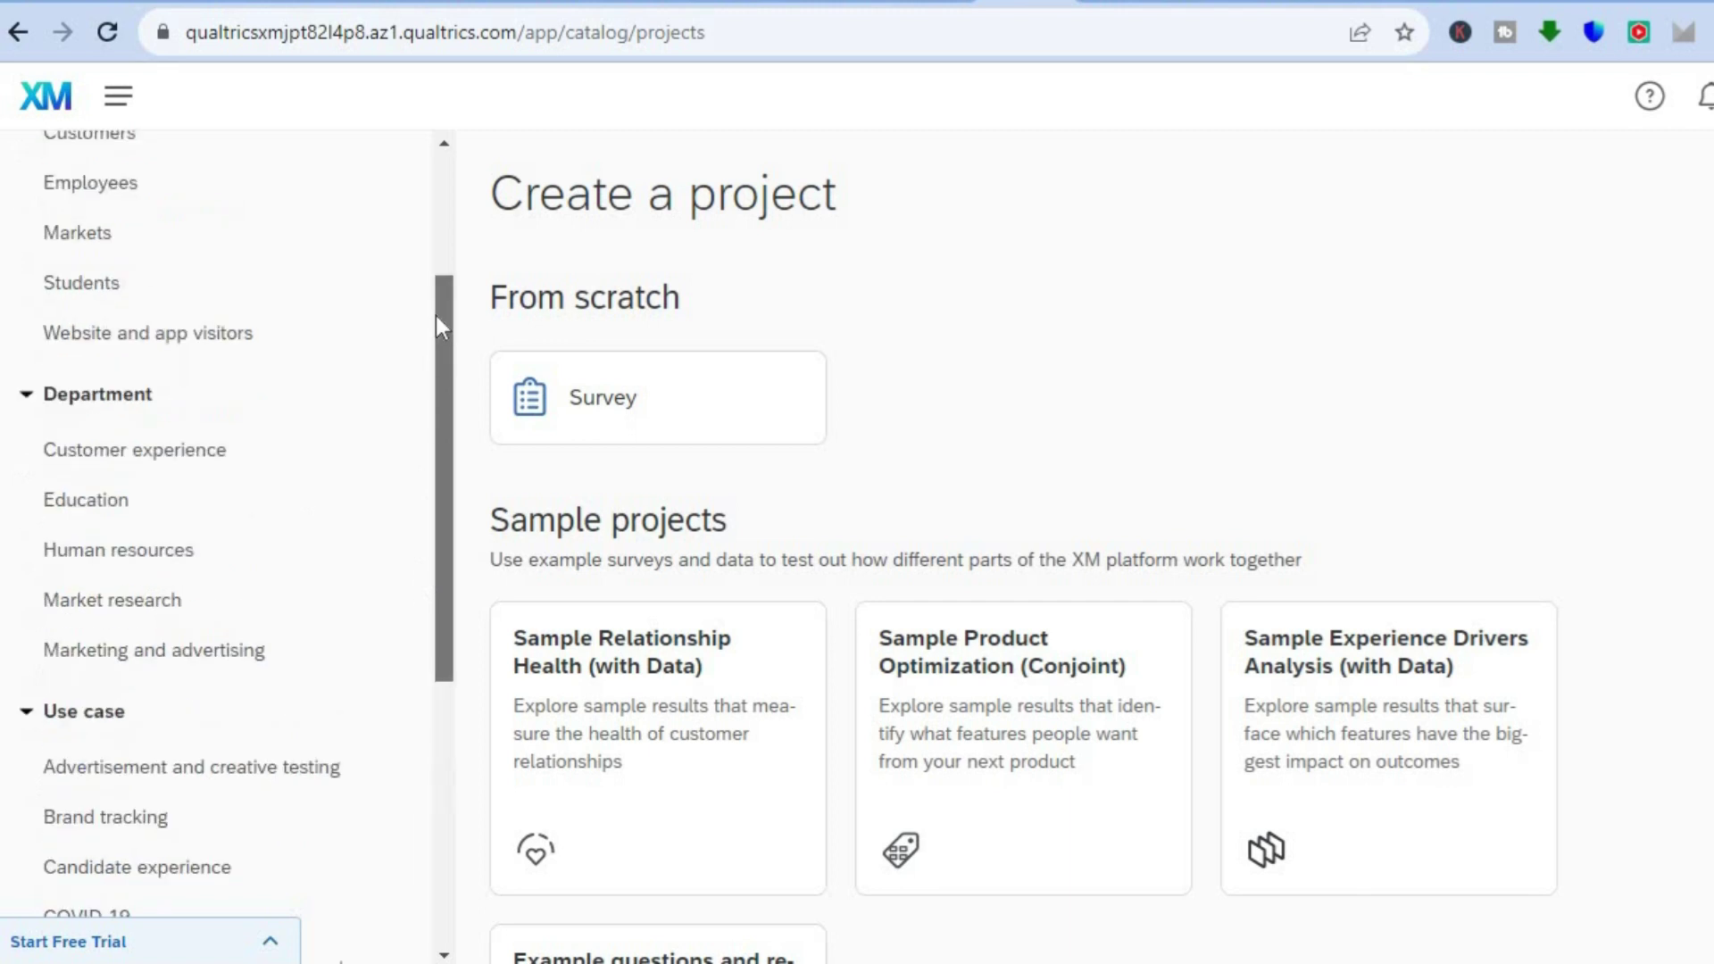
{"action": "scroll", "coordinate": [436, 318], "scroll_direction": "up", "scroll_amount": 3}
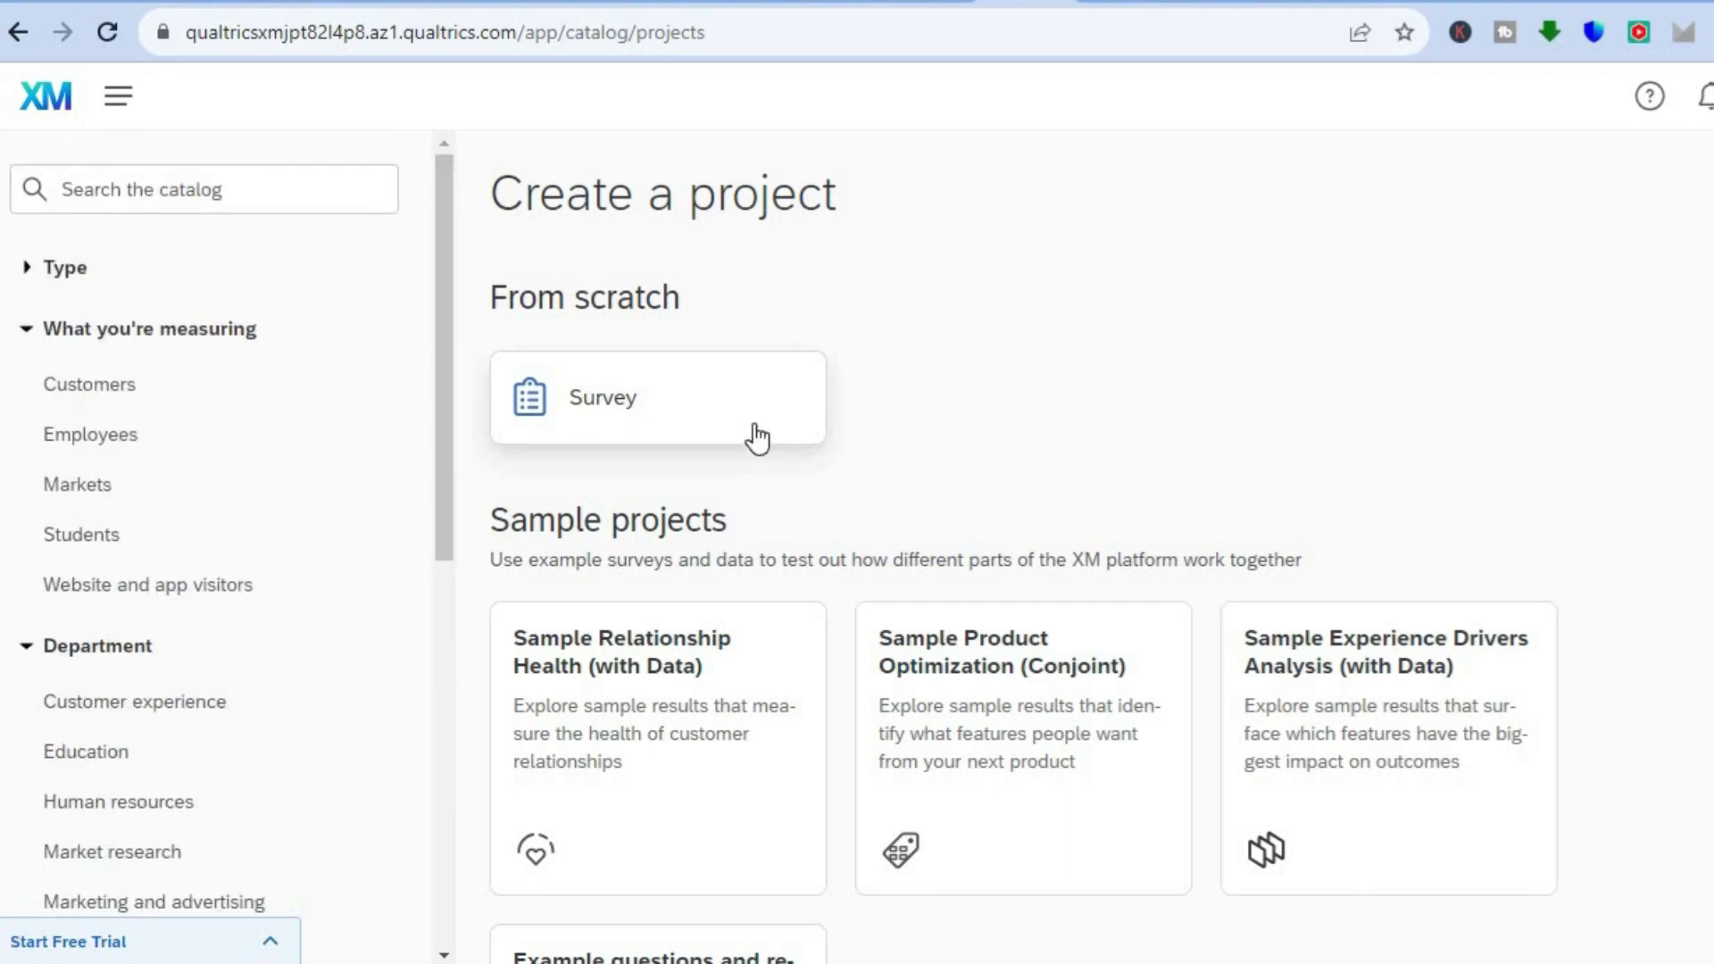
{"action": "scroll", "coordinate": [1024, 531], "scroll_direction": "down", "scroll_amount": 12}
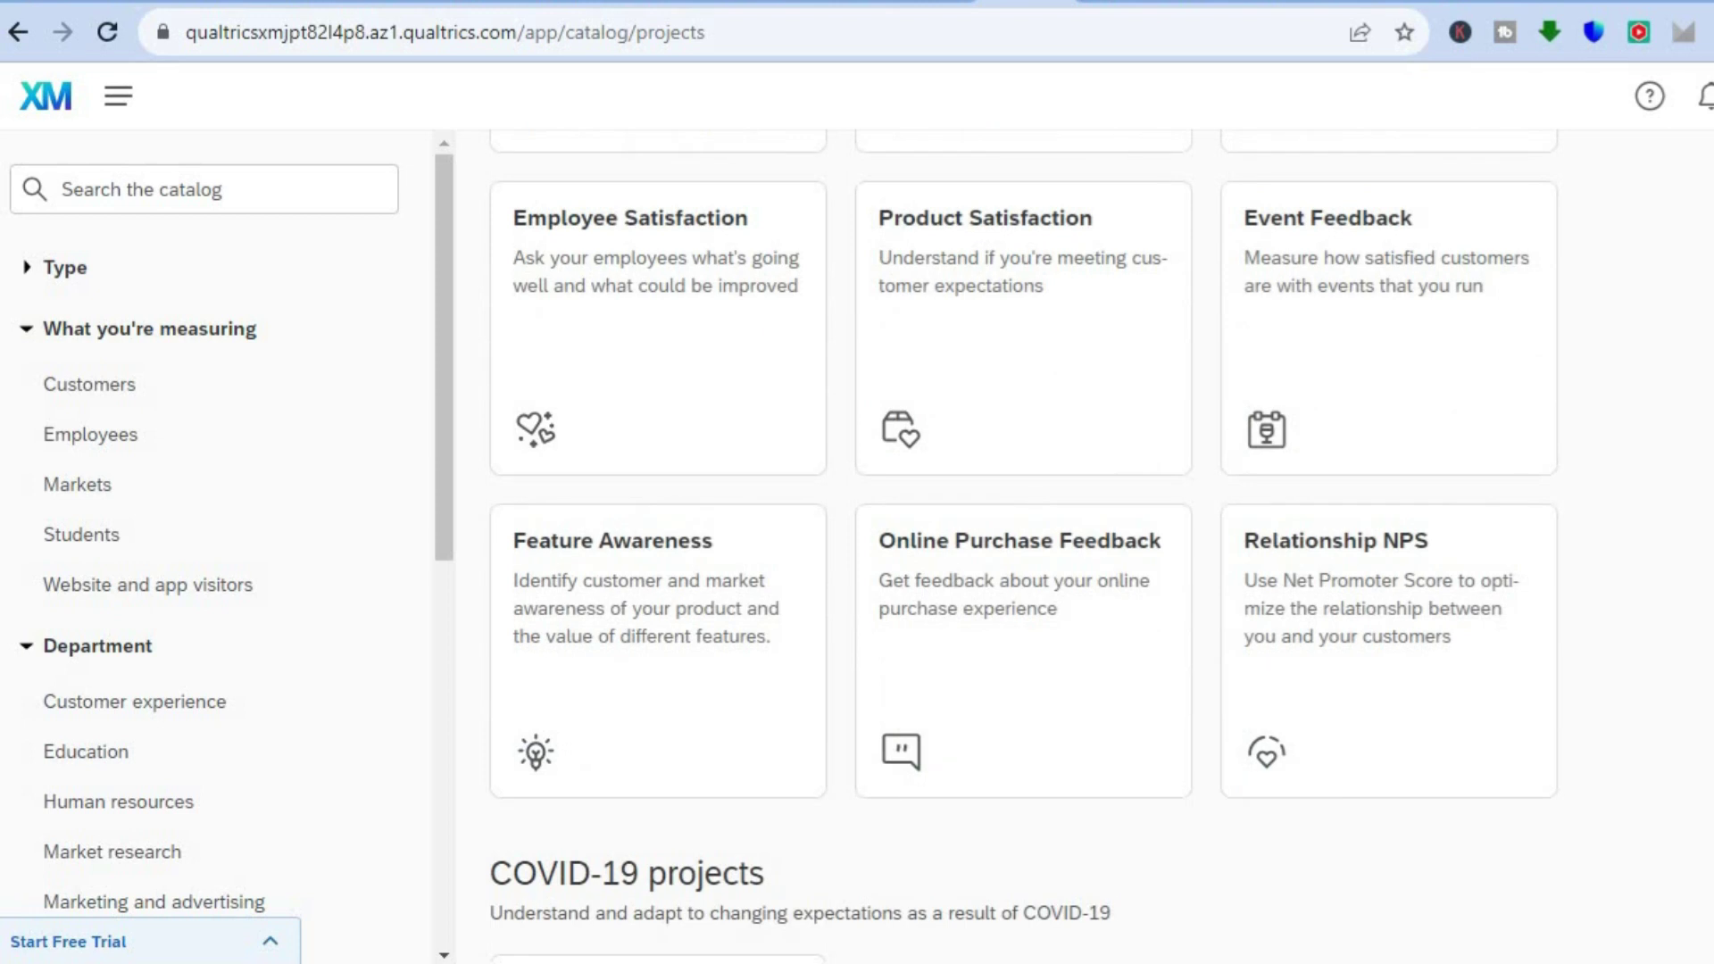
{"action": "scroll", "coordinate": [1024, 536], "scroll_direction": "down", "scroll_amount": 6}
{"action": "scroll", "coordinate": [1024, 535], "scroll_direction": "up", "scroll_amount": 5}
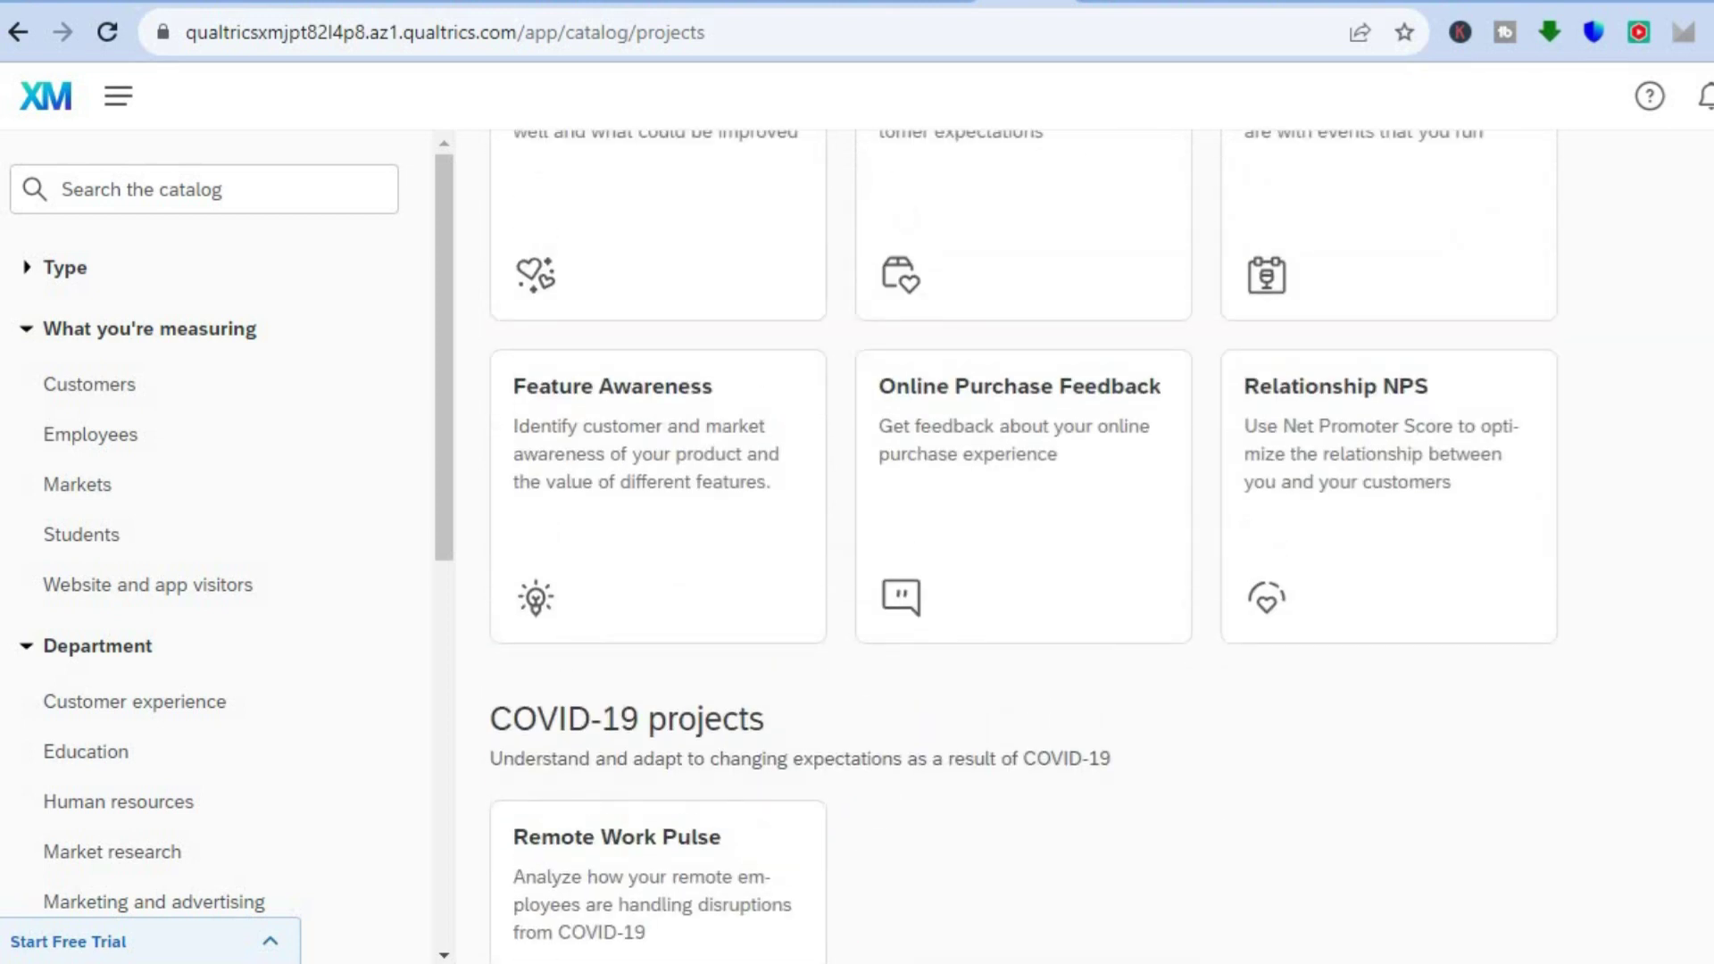
{"action": "scroll", "coordinate": [1024, 546], "scroll_direction": "up", "scroll_amount": 15}
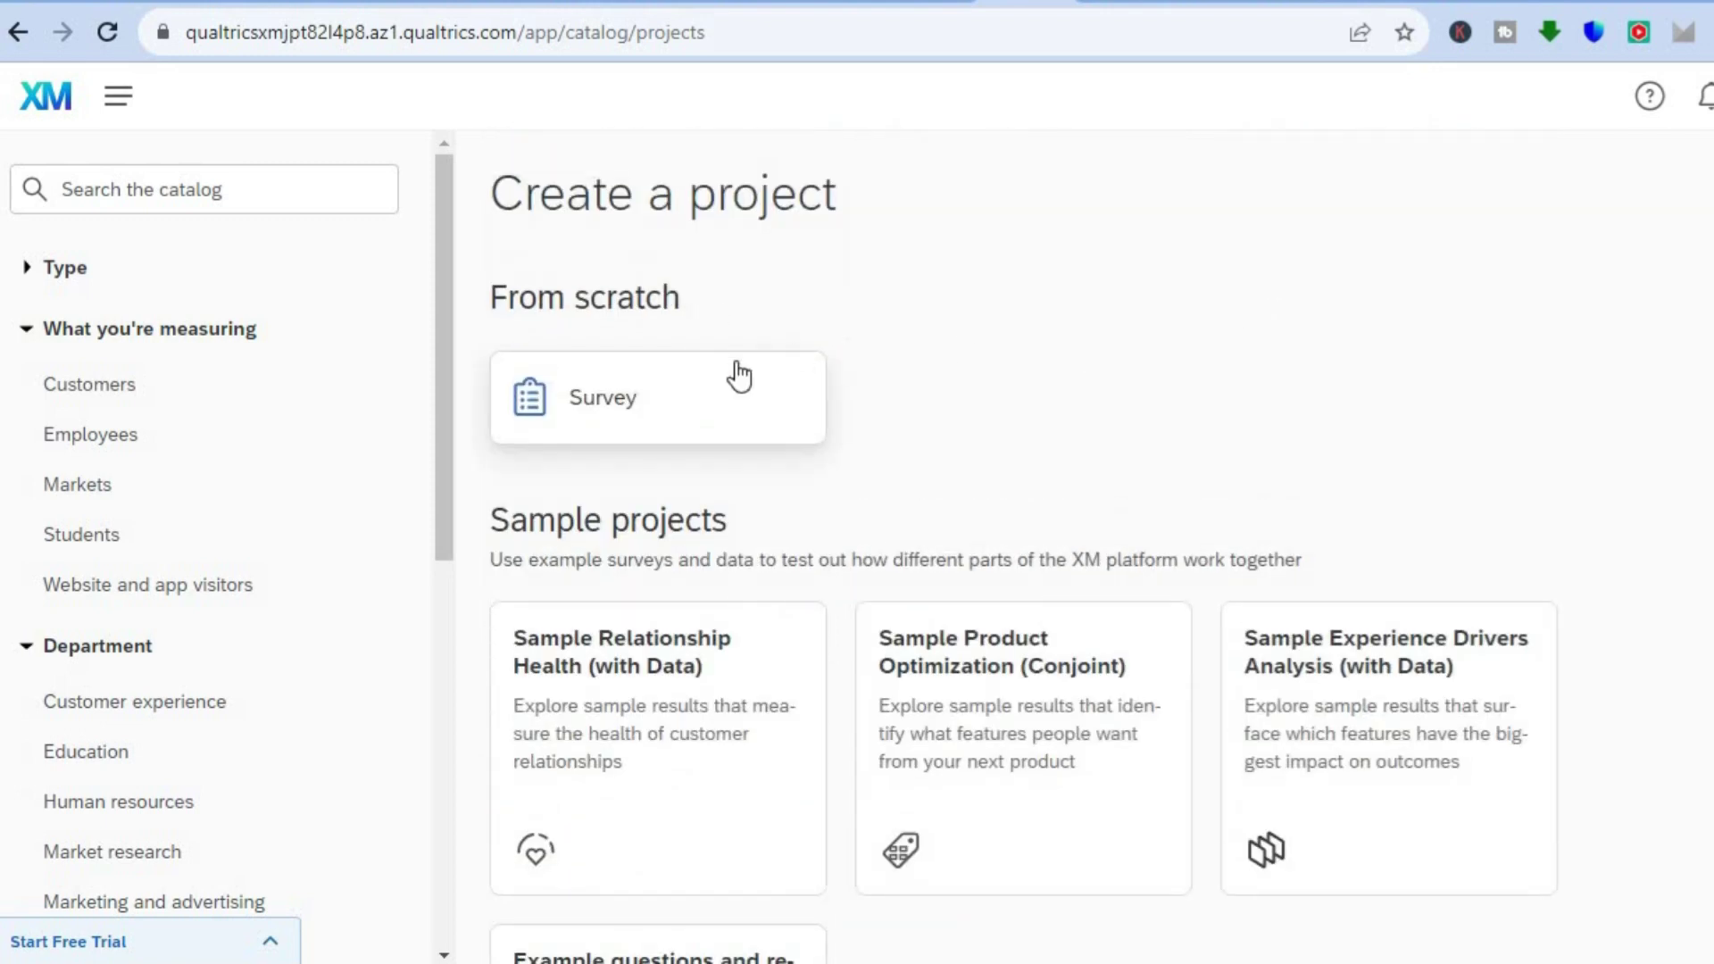
{"action": "left_click", "coordinate": [634, 397]}
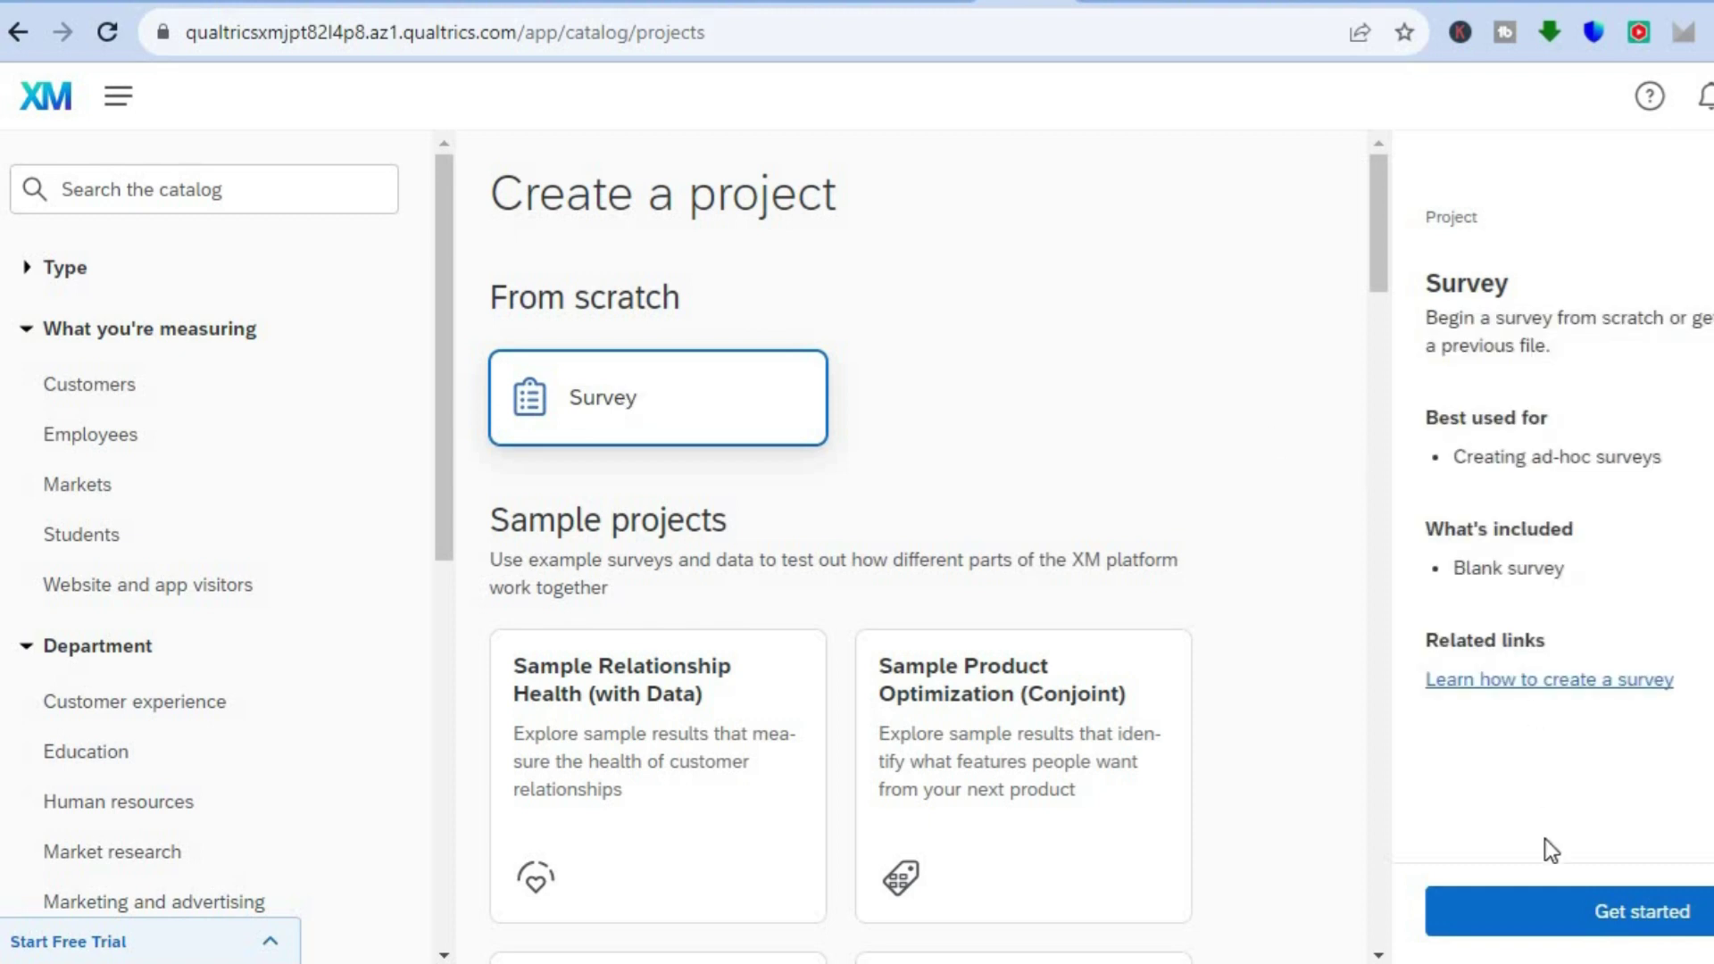
{"action": "left_click", "coordinate": [1500, 904]}
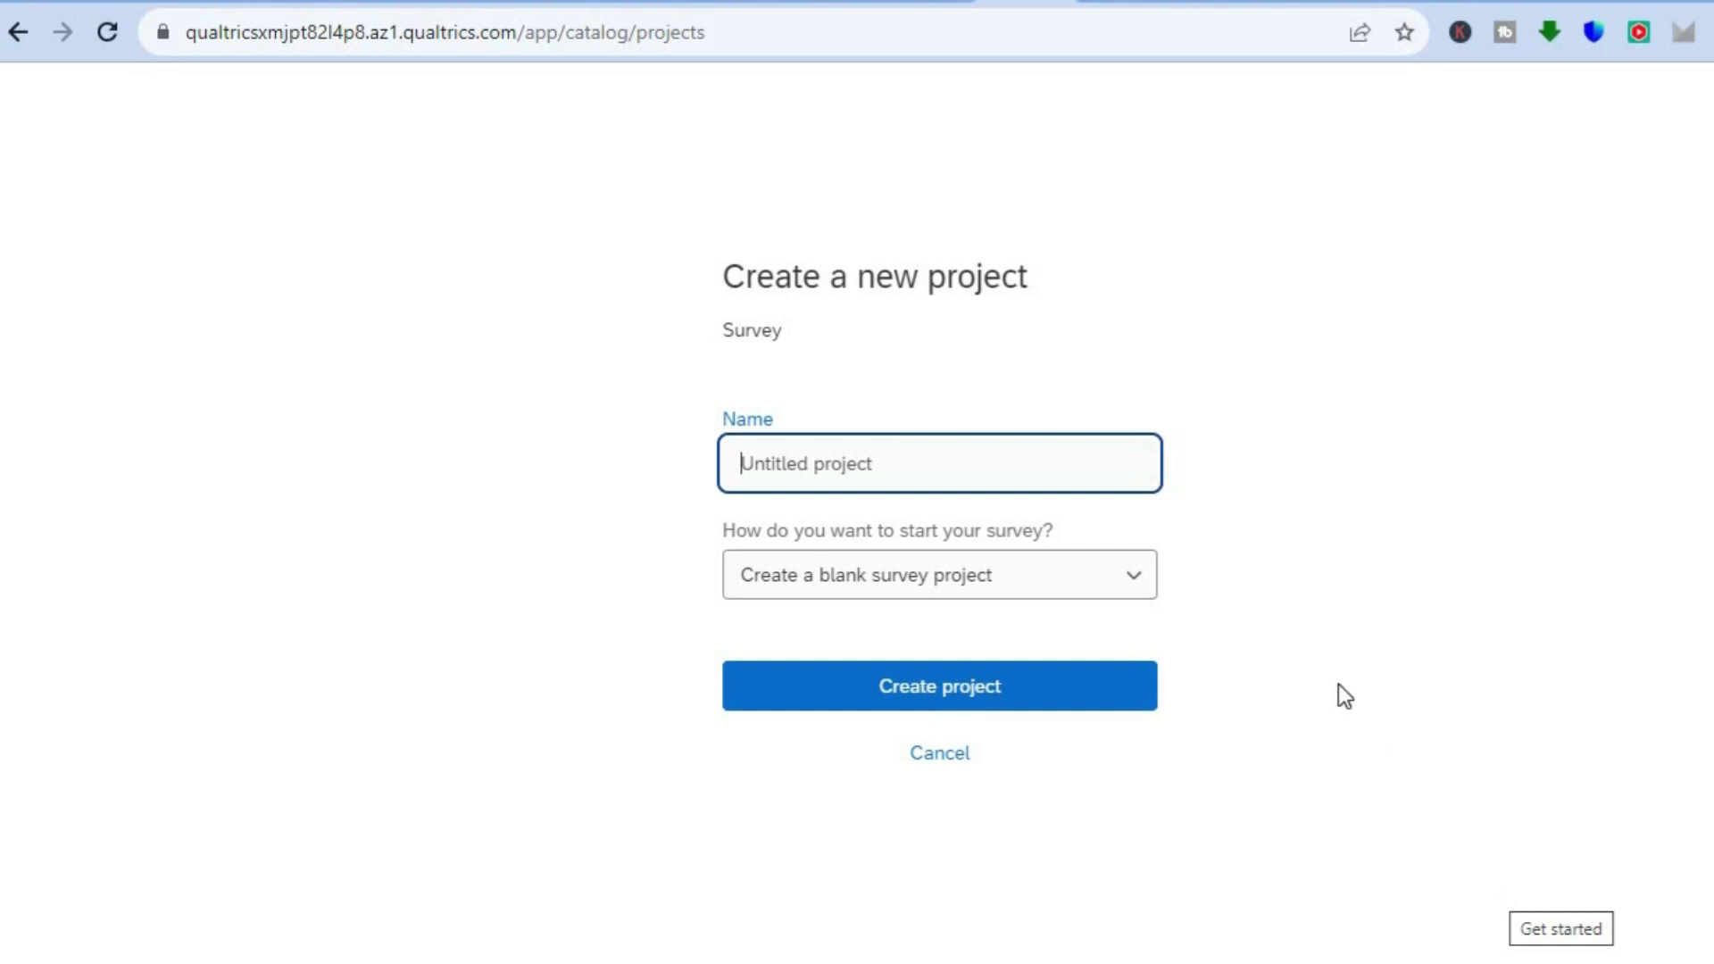
Step: Name the project 'Simple Answers', keep the blank survey option, and create it
{"action": "type", "text": "Si"}
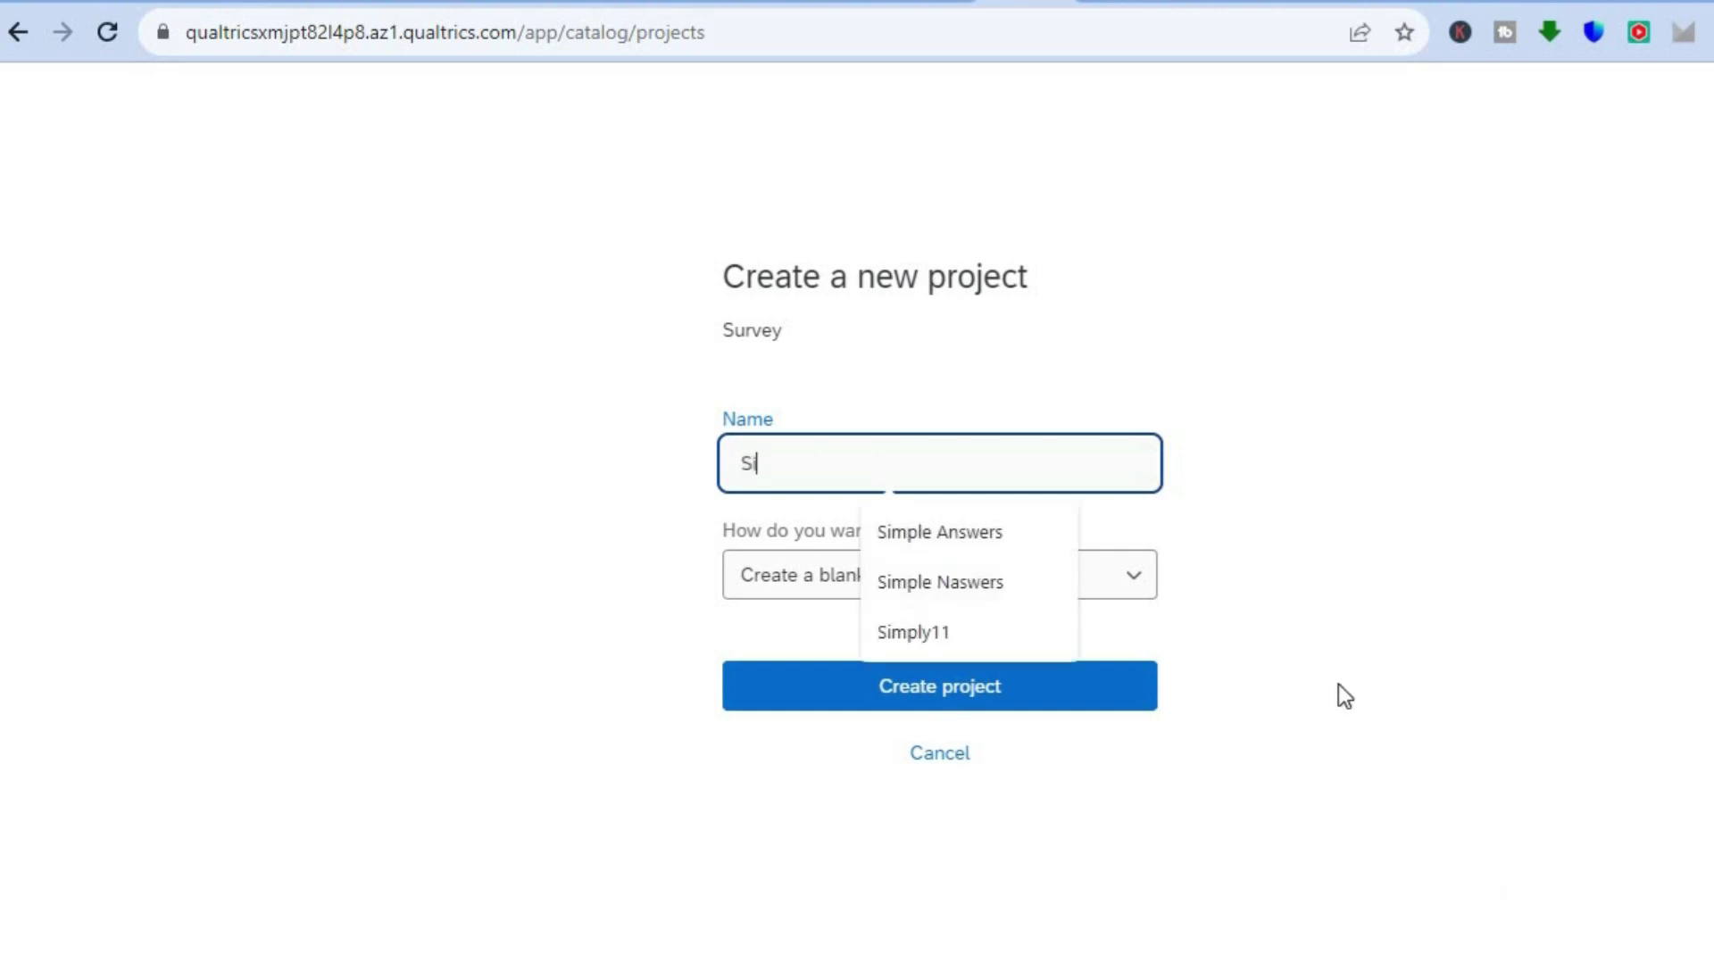
{"action": "type", "text": "mple"}
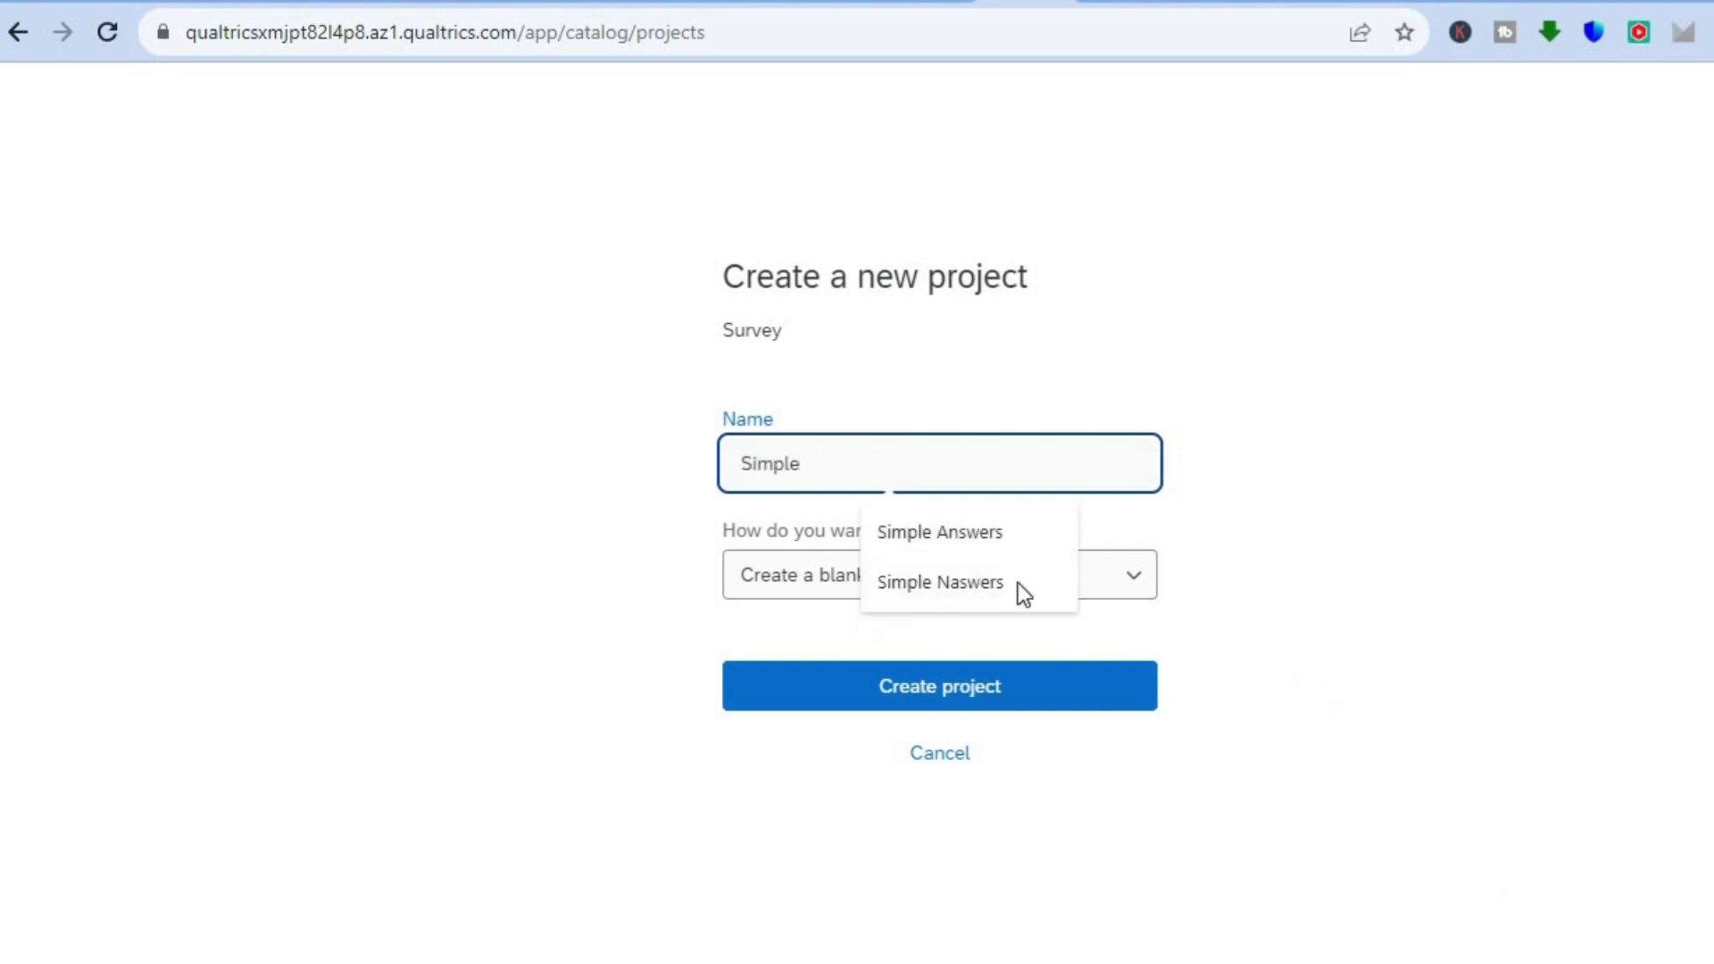
{"action": "left_click", "coordinate": [1012, 545]}
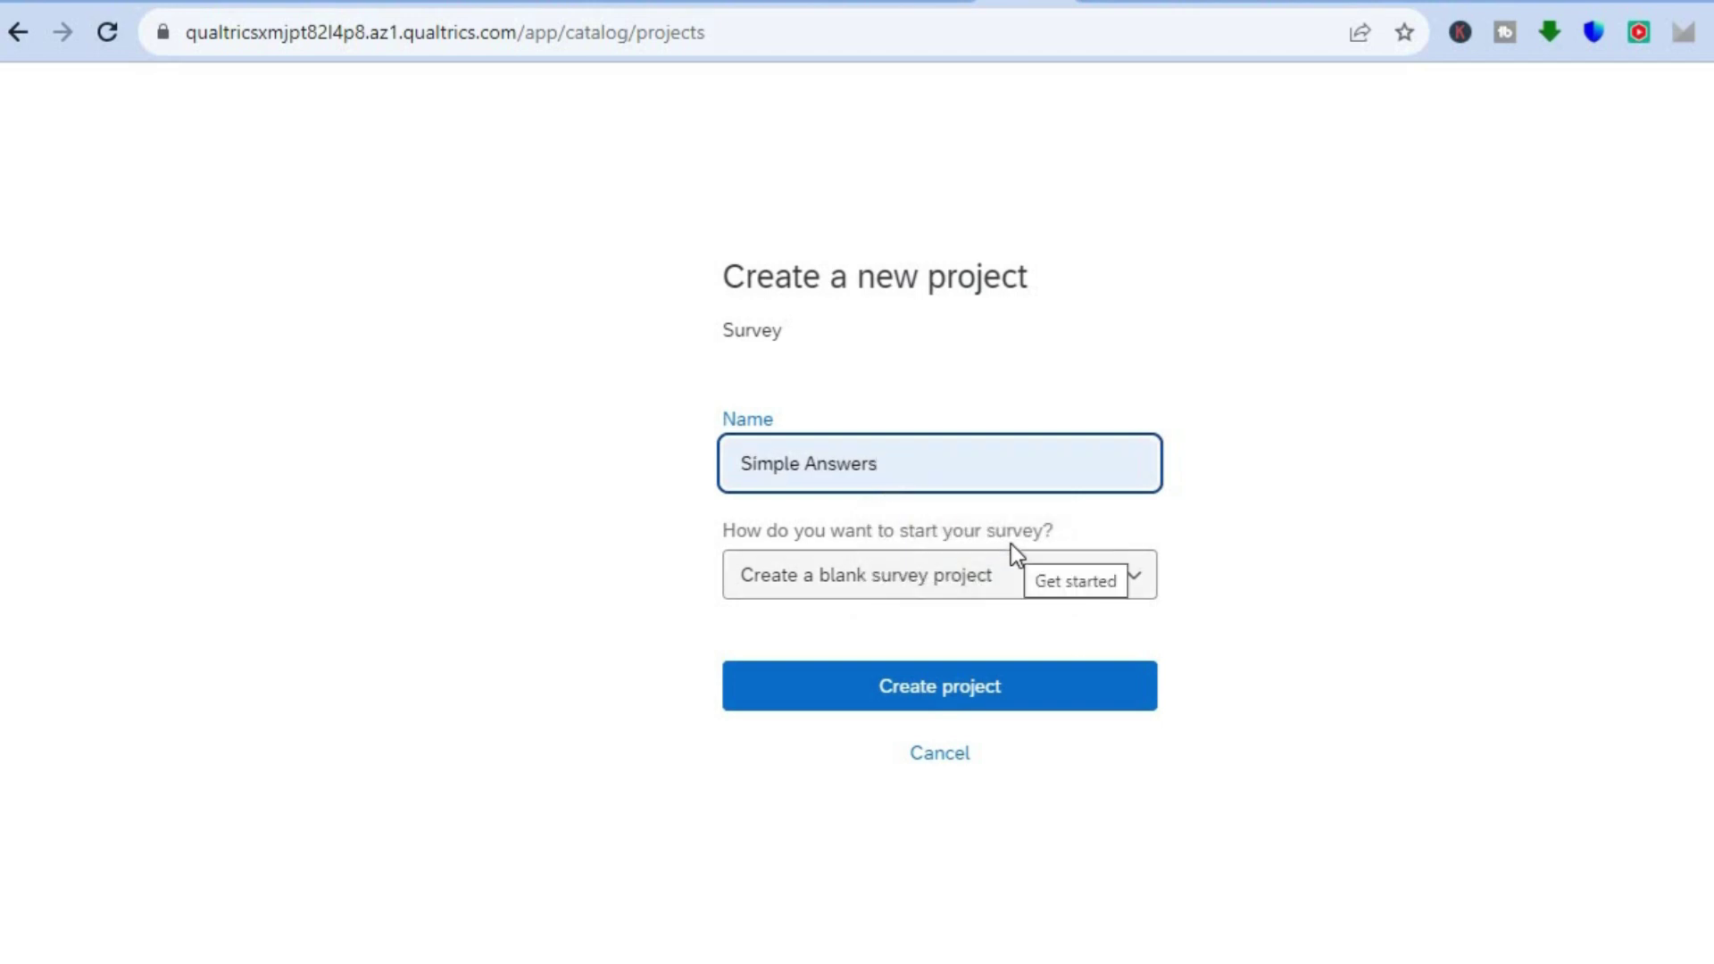
{"action": "left_click", "coordinate": [1020, 583]}
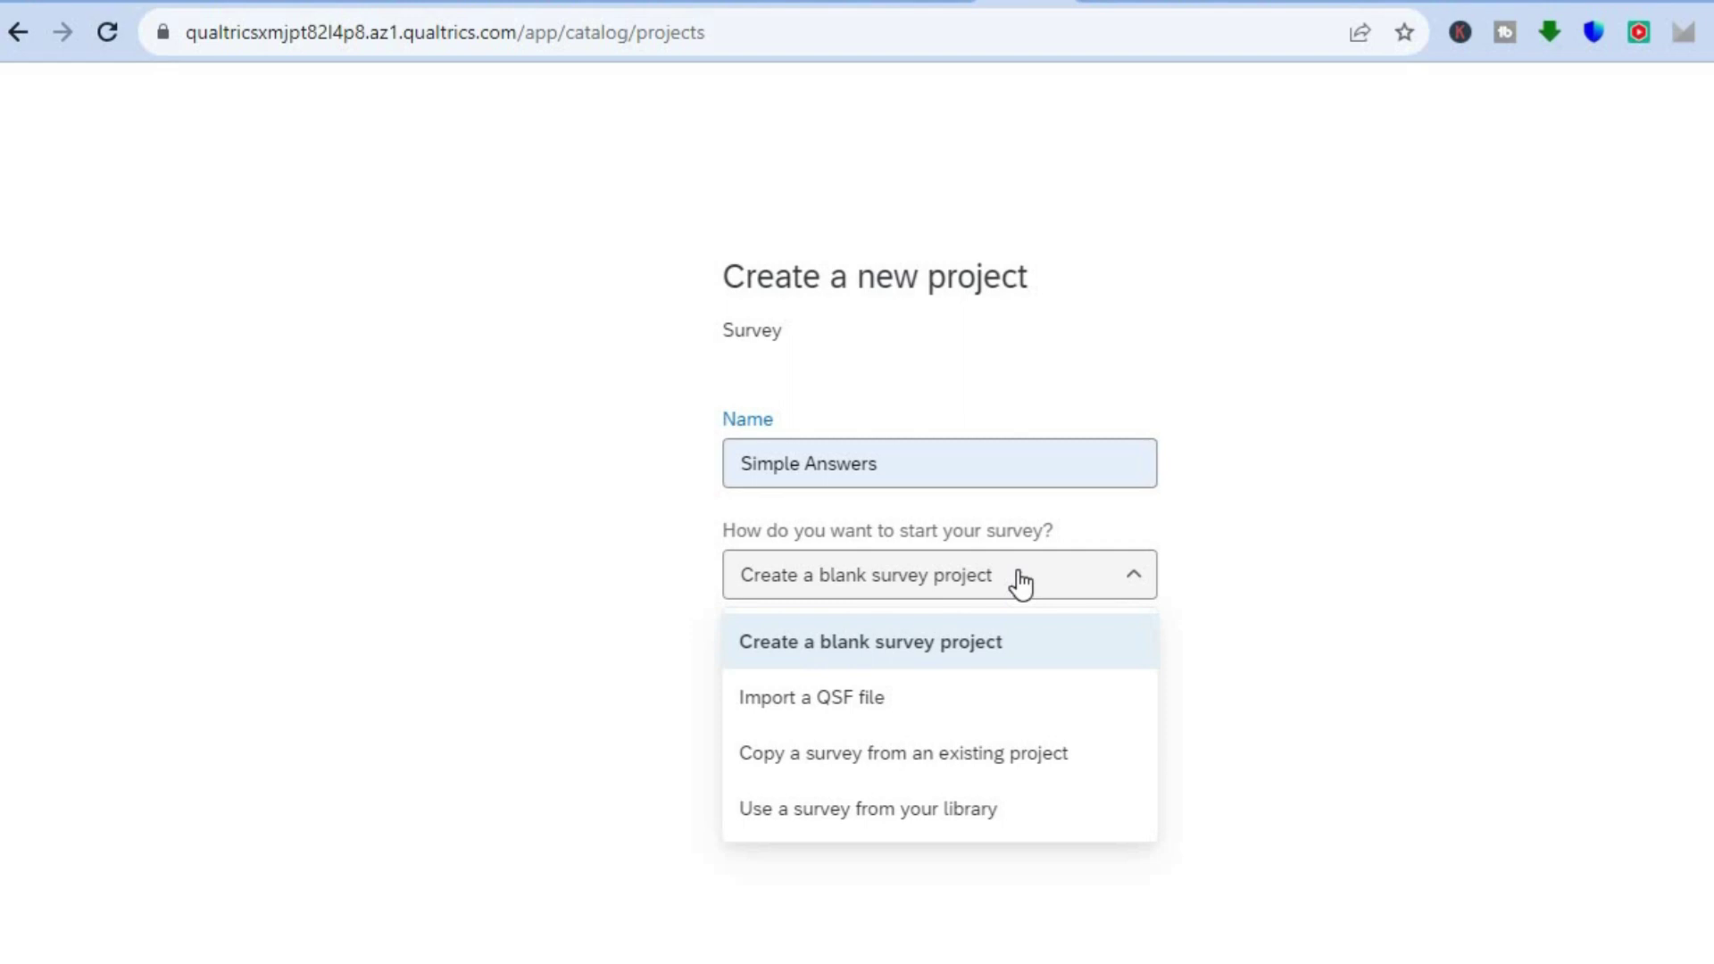
{"action": "left_click", "coordinate": [1274, 697]}
{"action": "left_click", "coordinate": [1054, 685]}
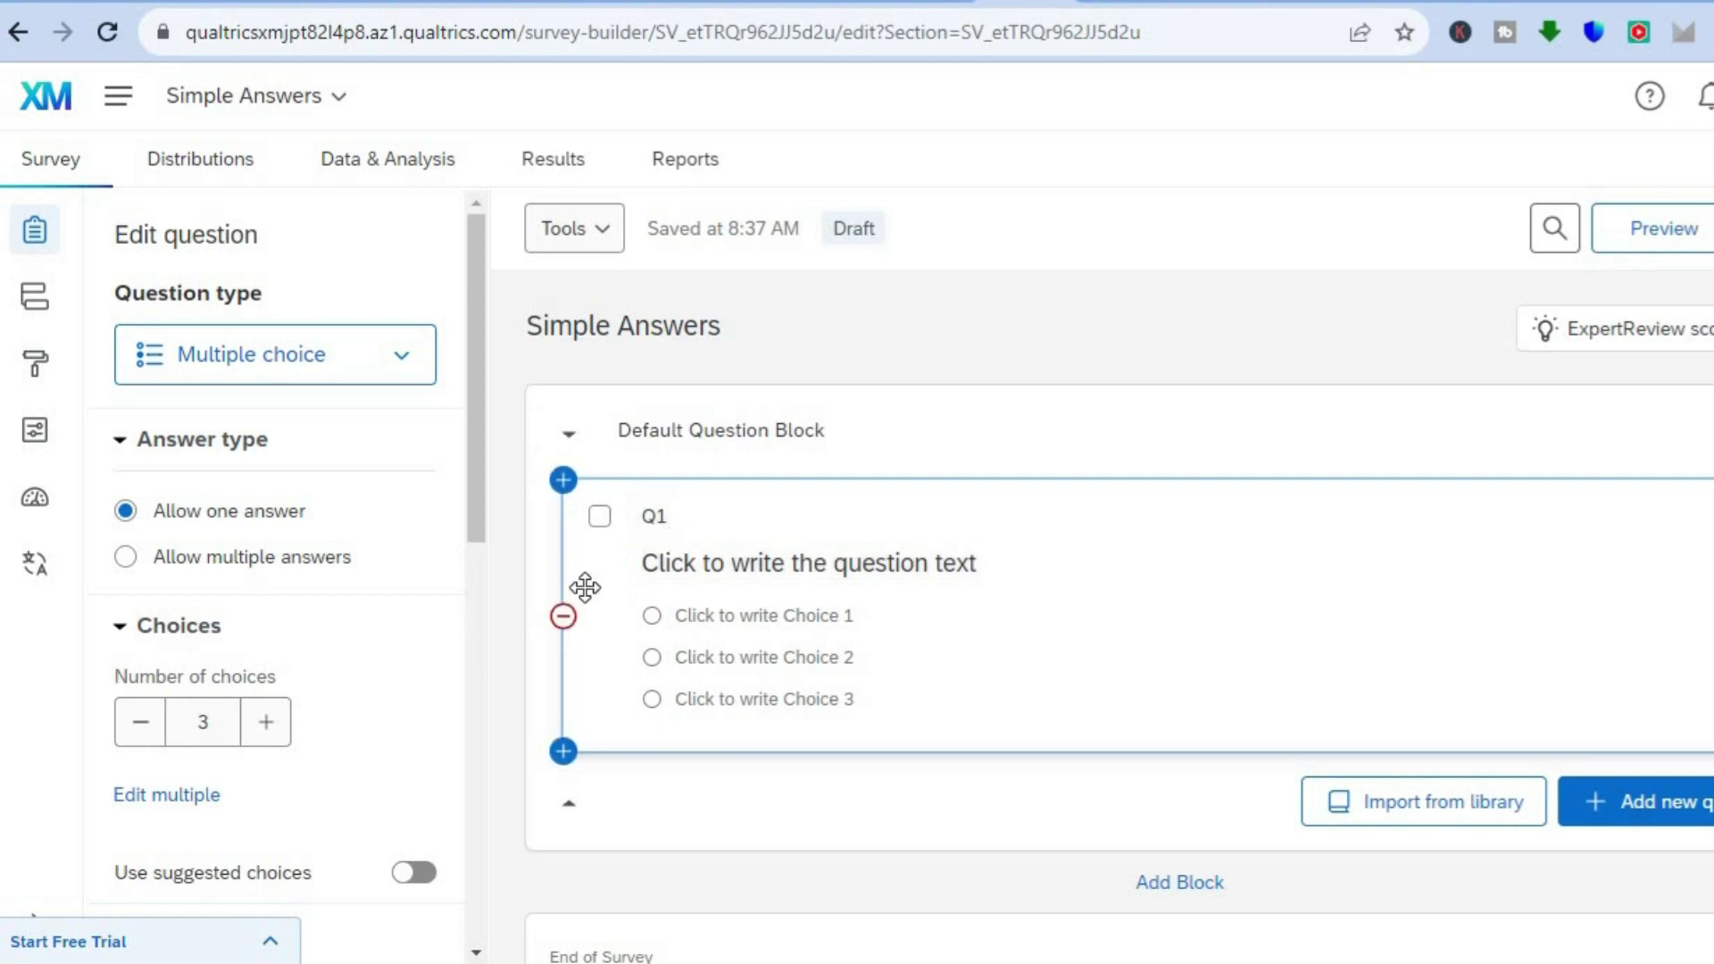
{"action": "left_click", "coordinate": [371, 354]}
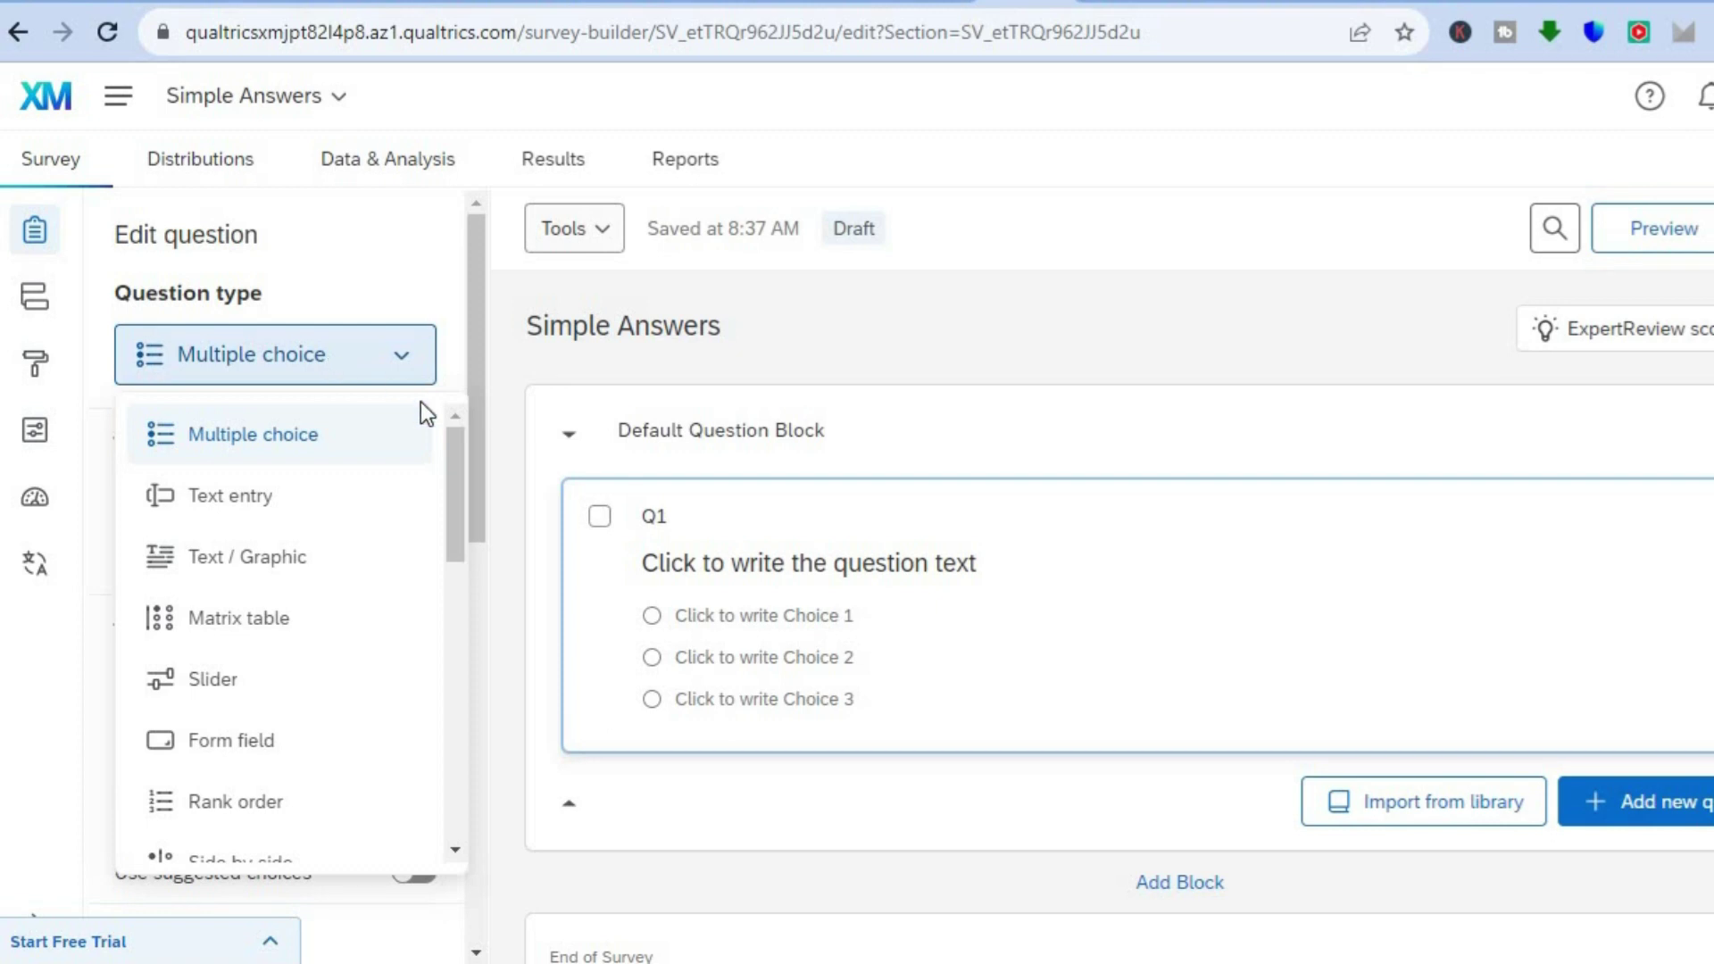
{"action": "mouse_move", "coordinate": [453, 464]}
{"action": "scroll", "coordinate": [453, 469], "scroll_direction": "down", "scroll_amount": 1}
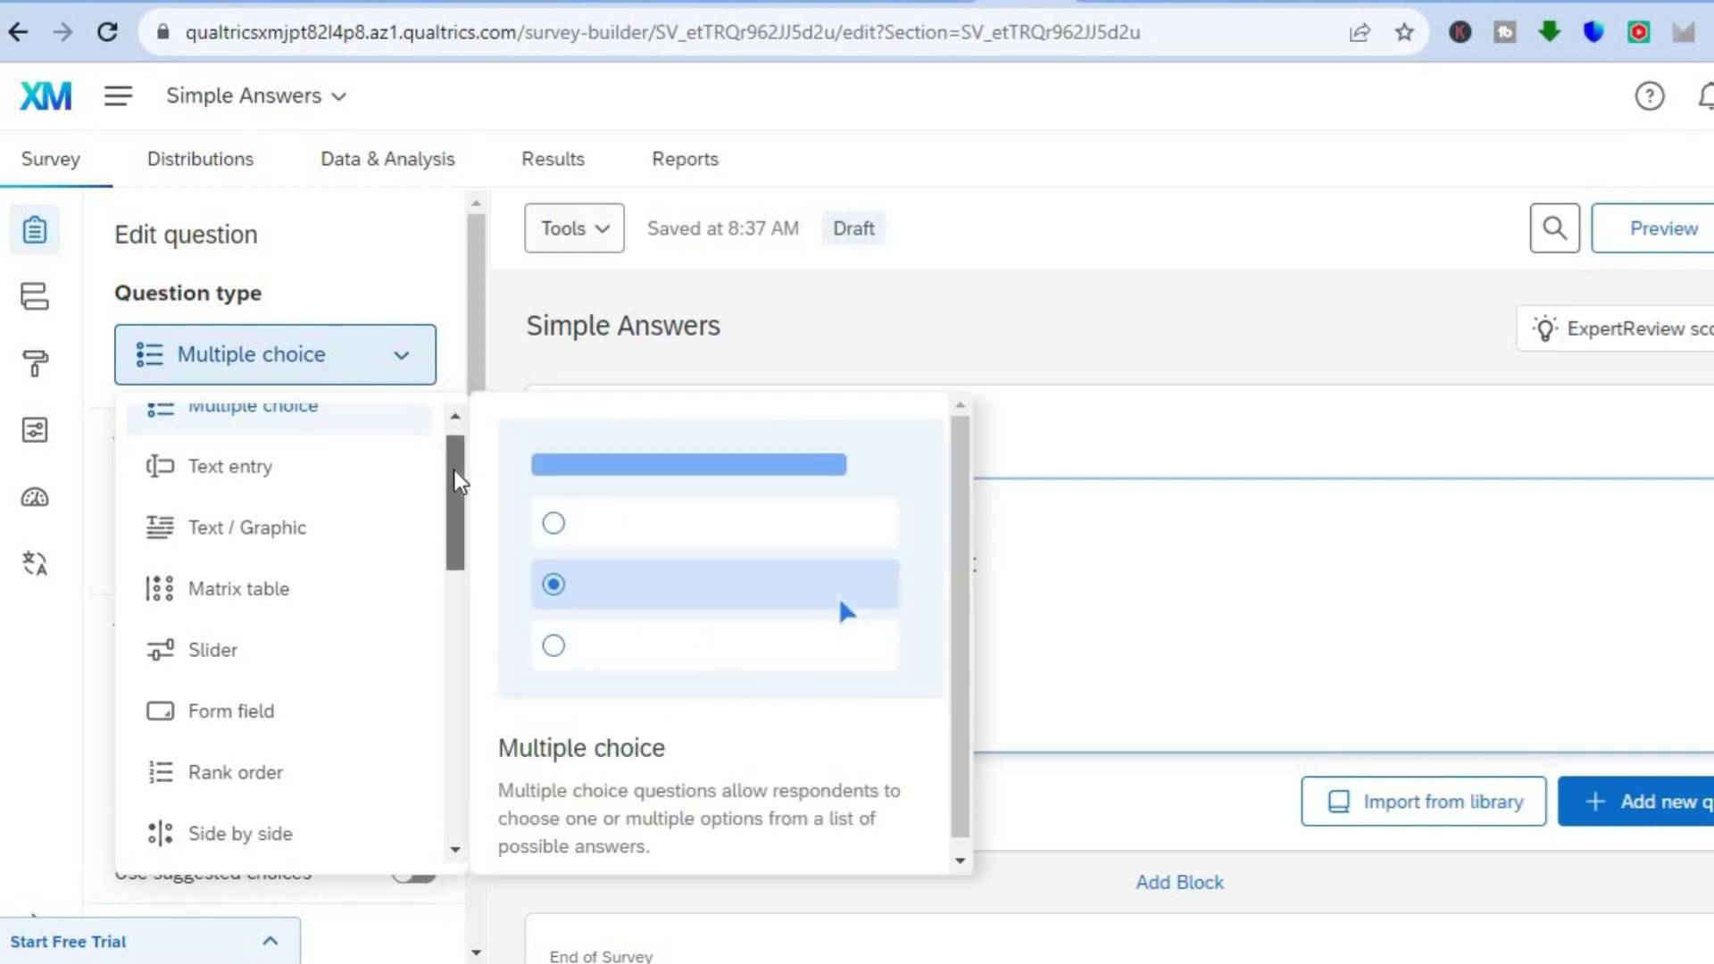
{"action": "mouse_move", "coordinate": [307, 445]}
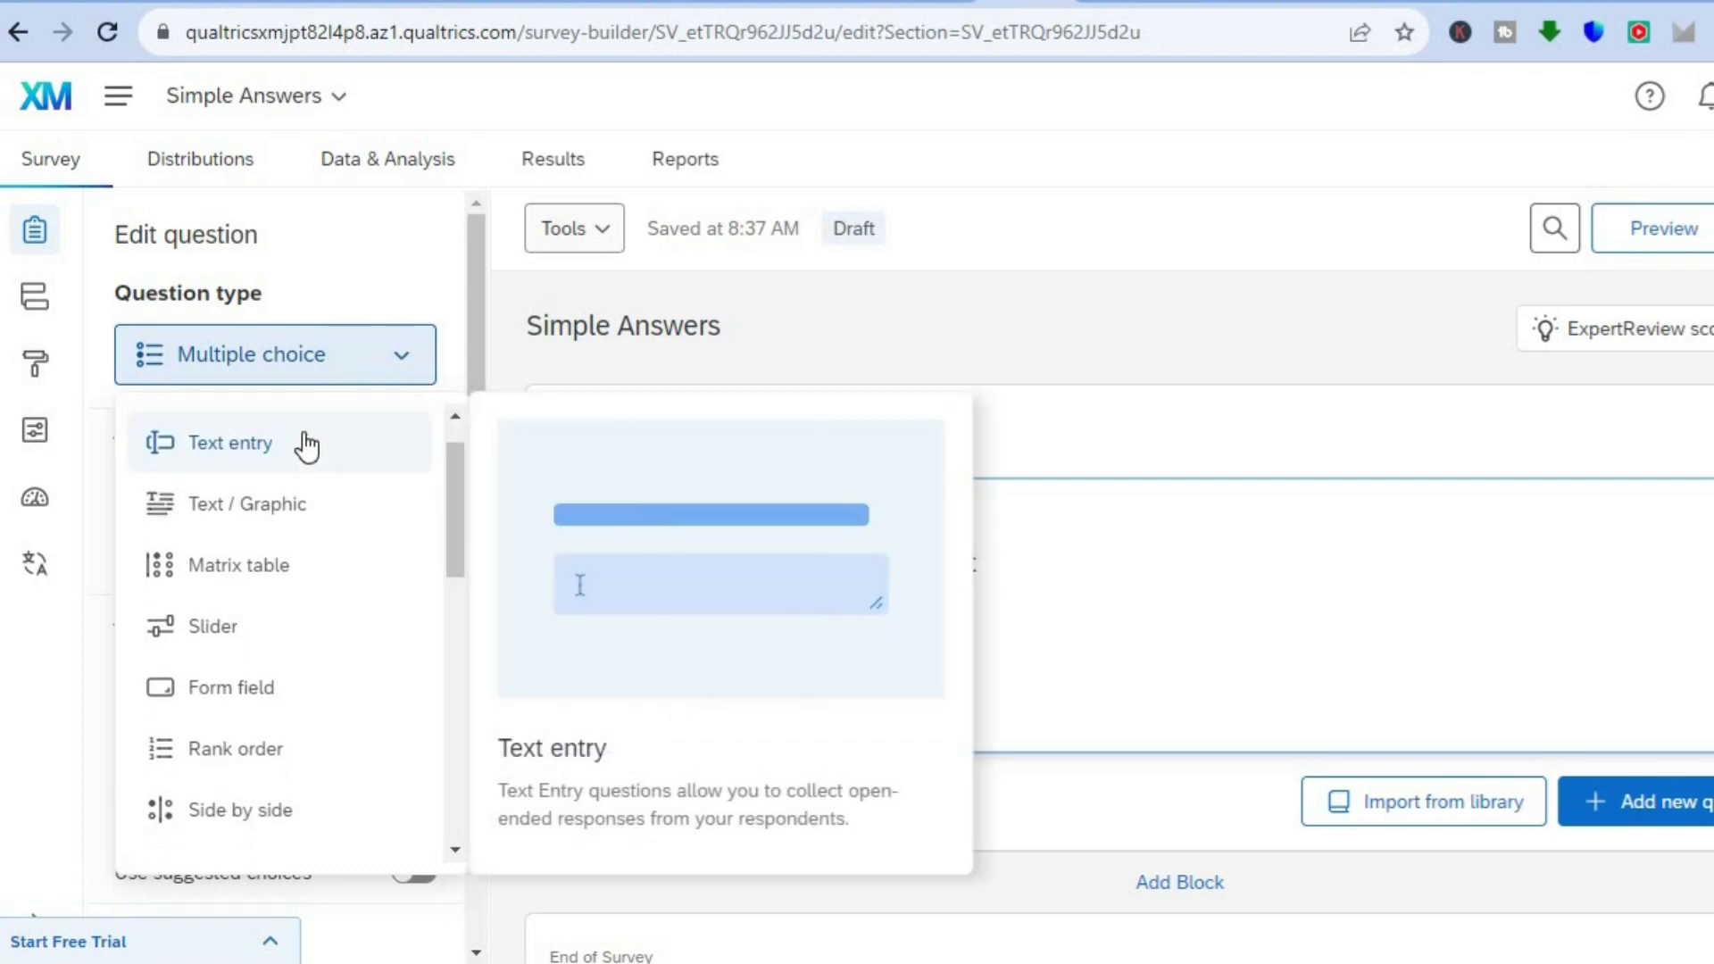
{"action": "mouse_move", "coordinate": [458, 507]}
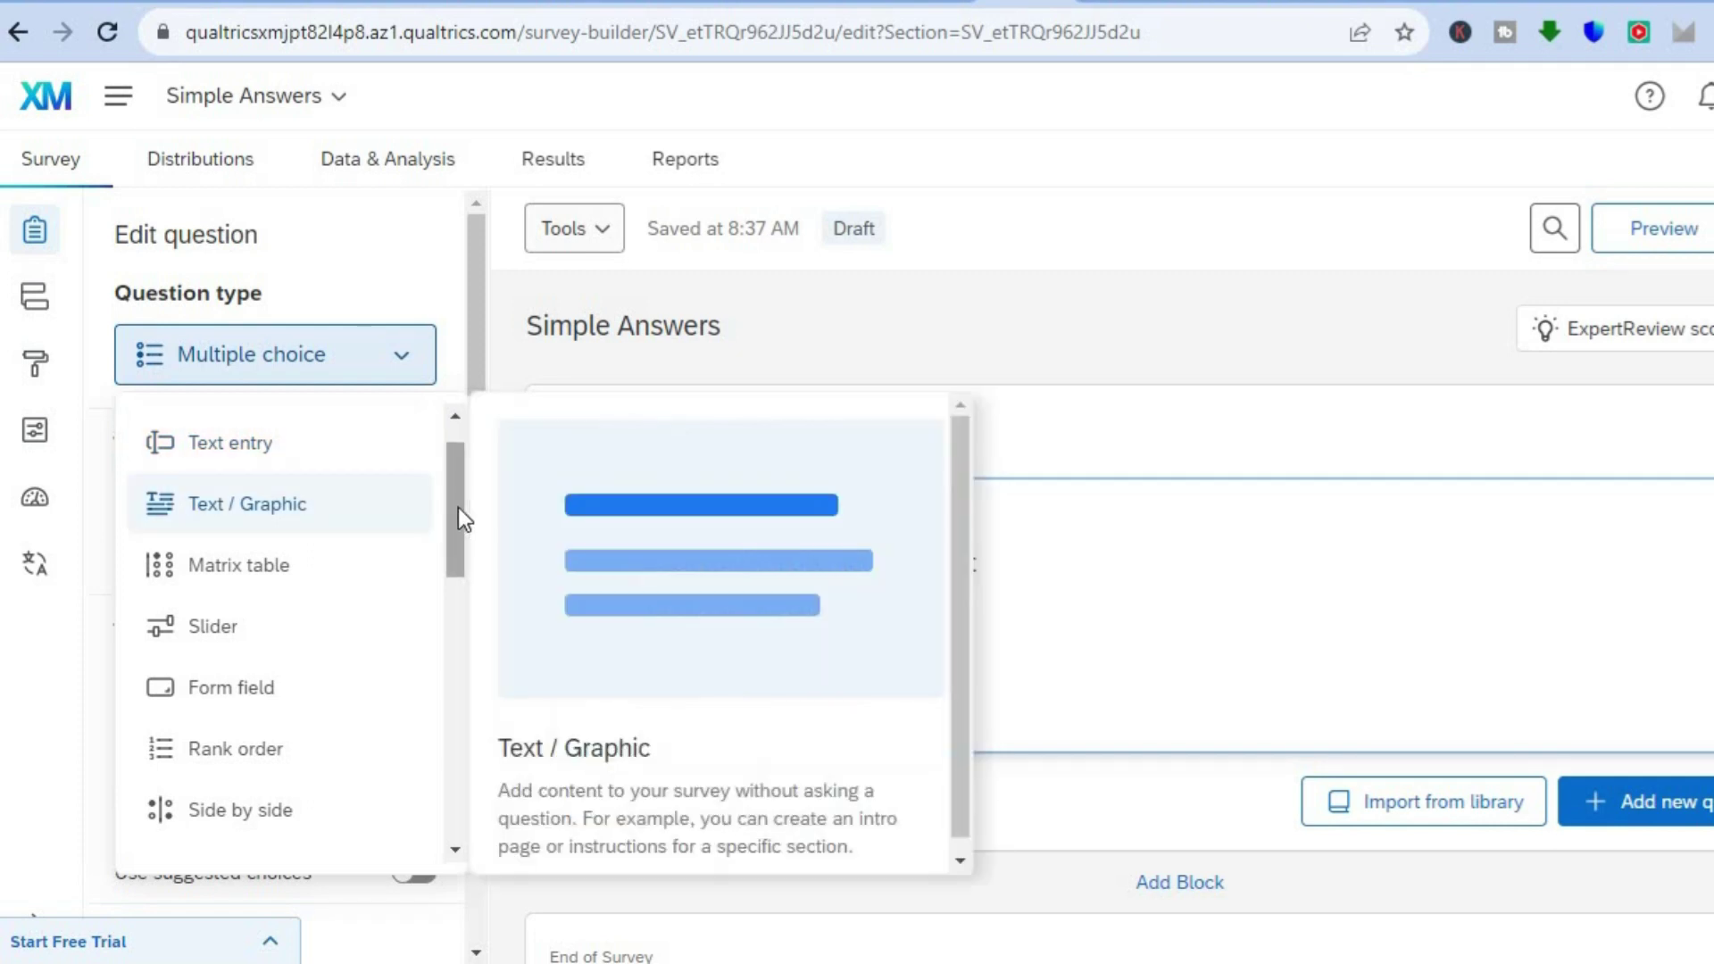
{"action": "scroll", "coordinate": [454, 548], "scroll_direction": "down", "scroll_amount": 1}
{"action": "left_click_drag", "start_coordinate": [454, 548], "coordinate": [441, 675]}
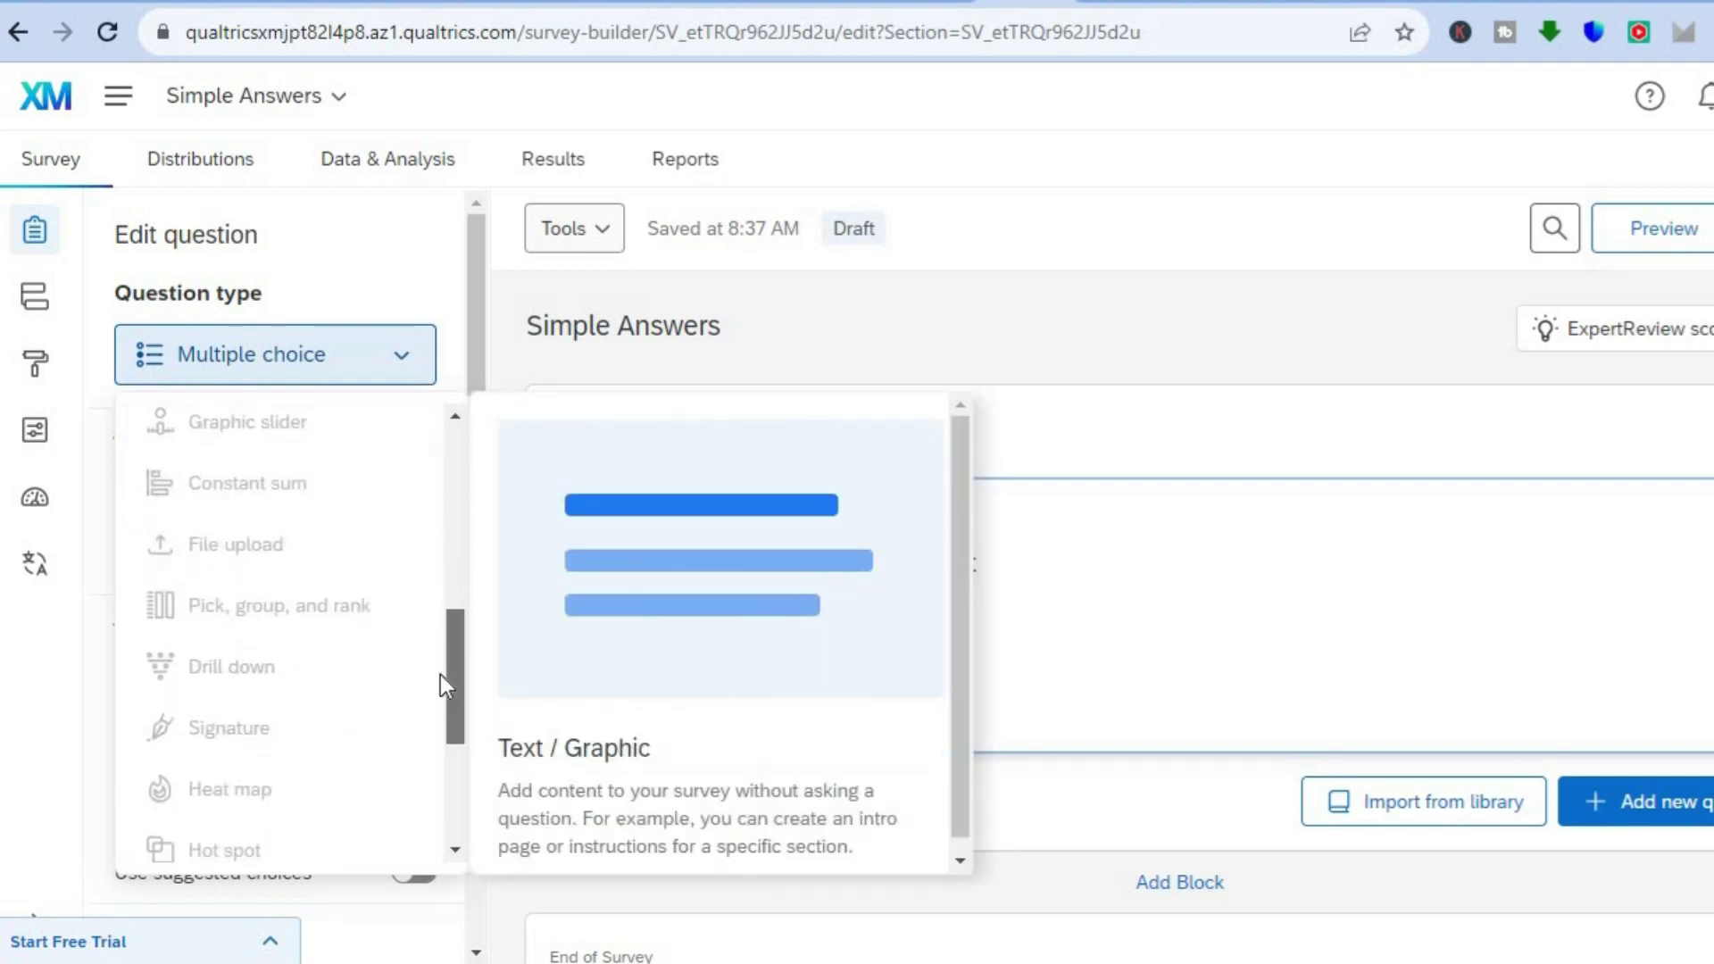
{"action": "left_click_drag", "start_coordinate": [450, 447], "coordinate": [480, 287]}
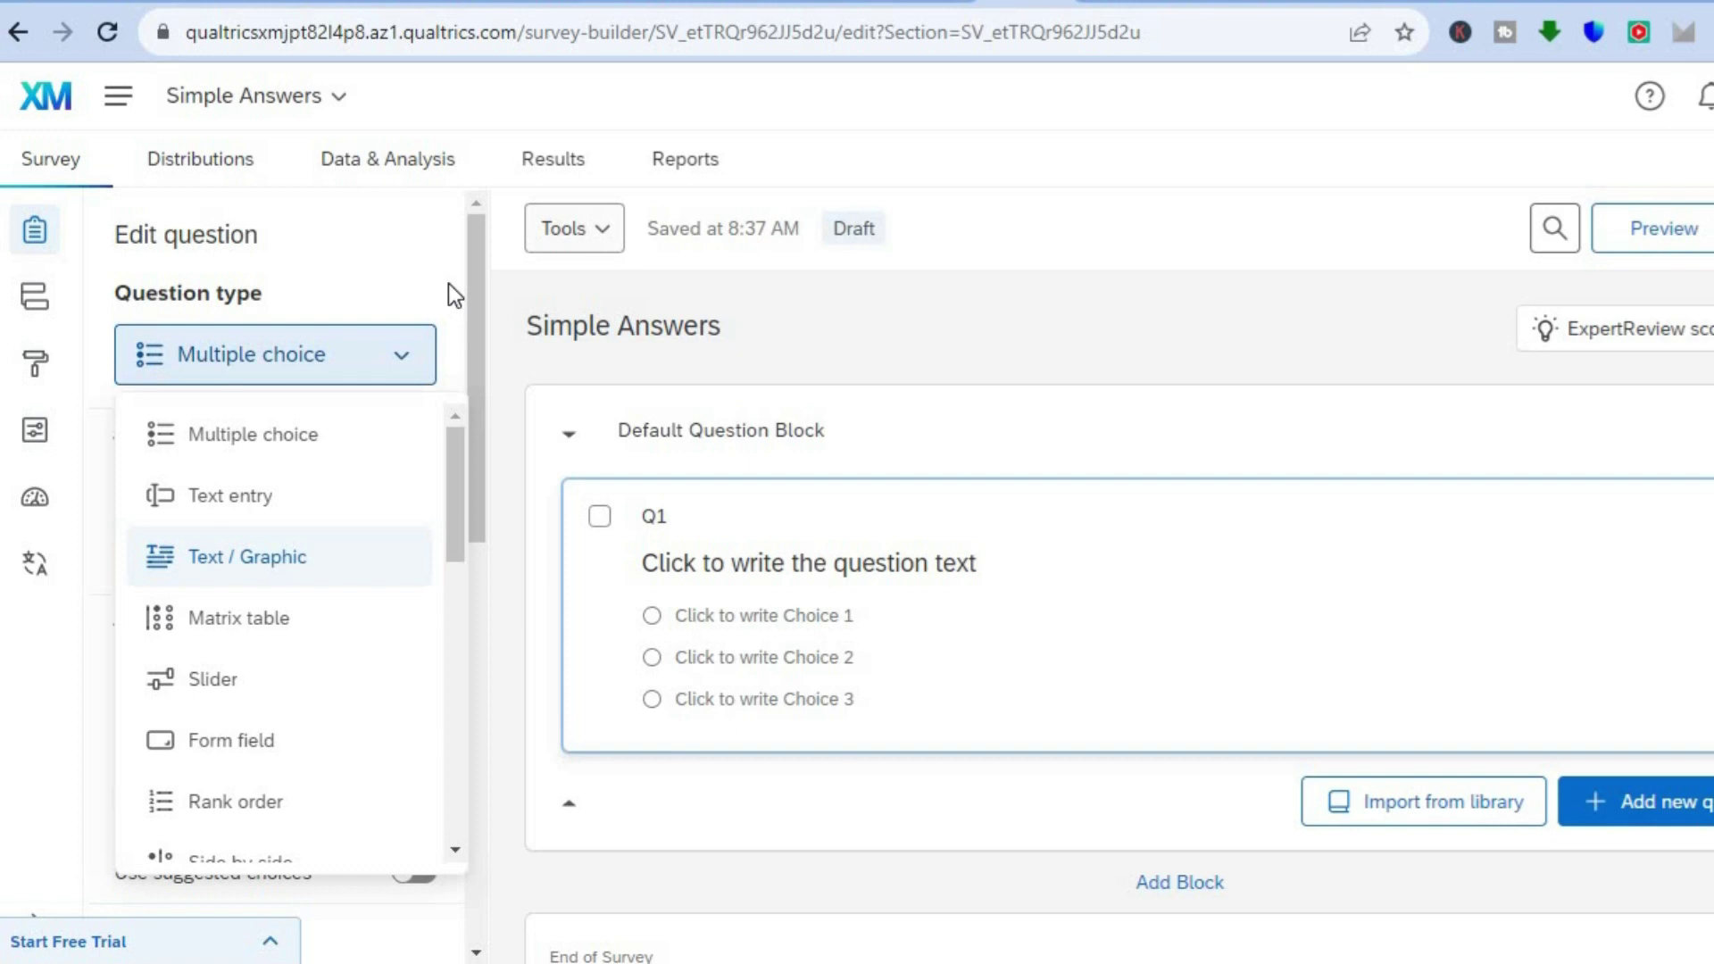
{"action": "left_click", "coordinate": [448, 282]}
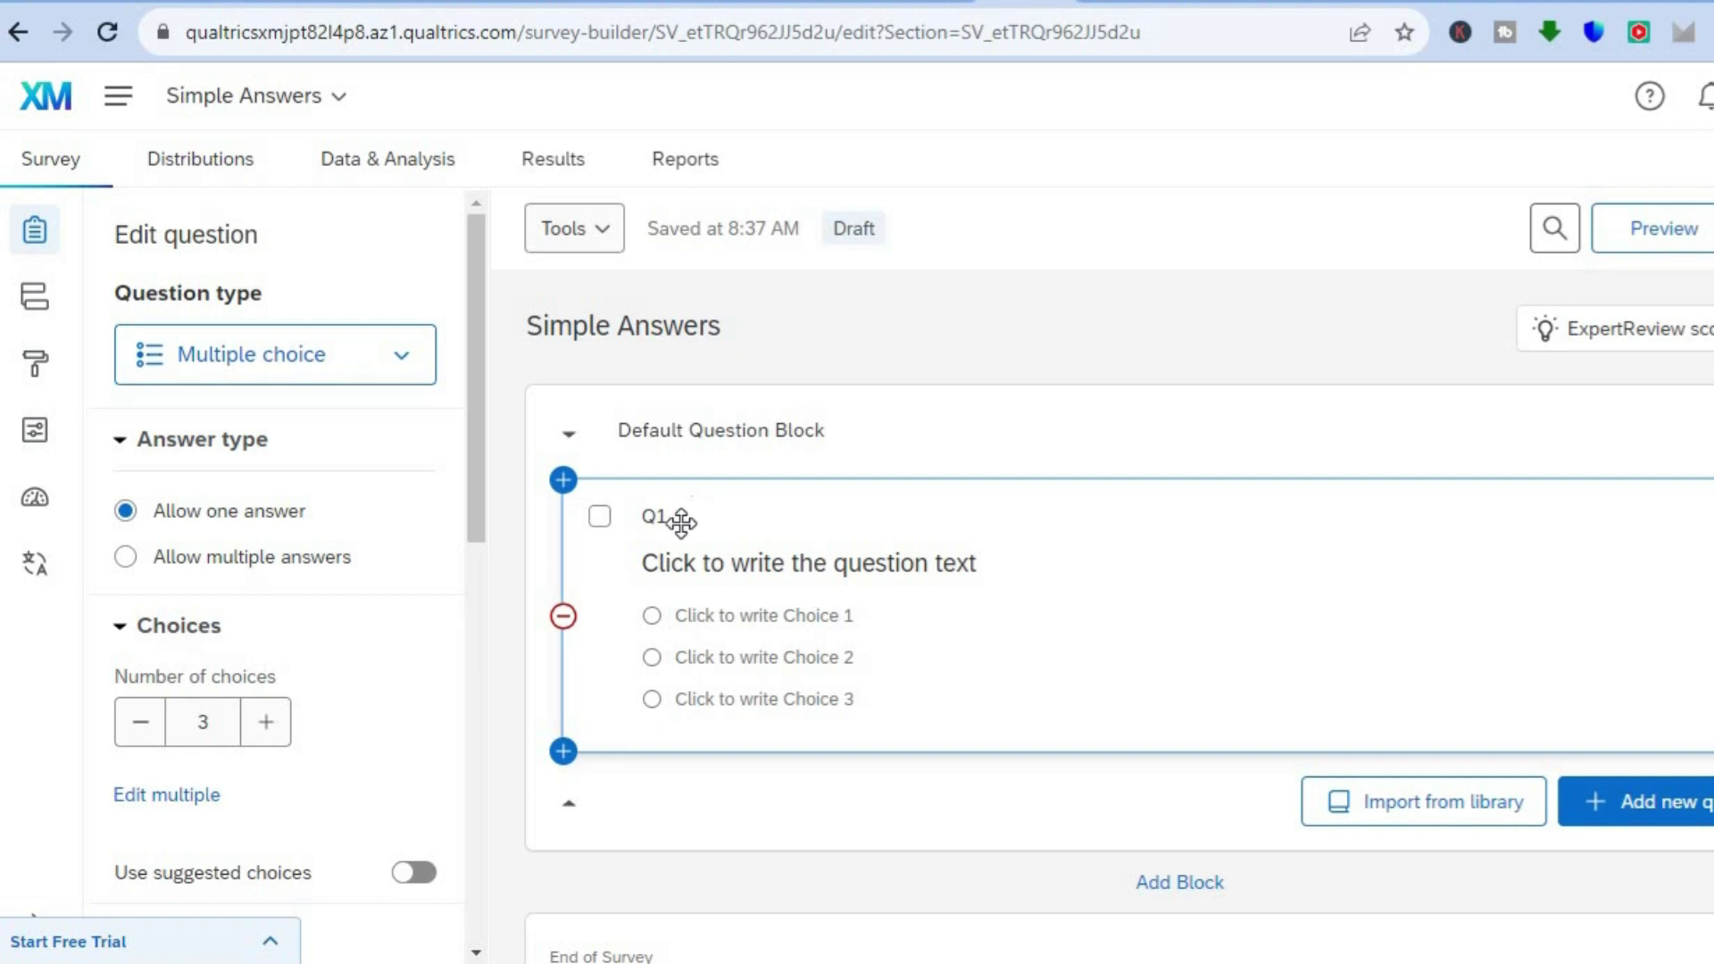
Step: Change Q1's question wording to 'How Is The Cloud?'
{"action": "left_click", "coordinate": [715, 564]}
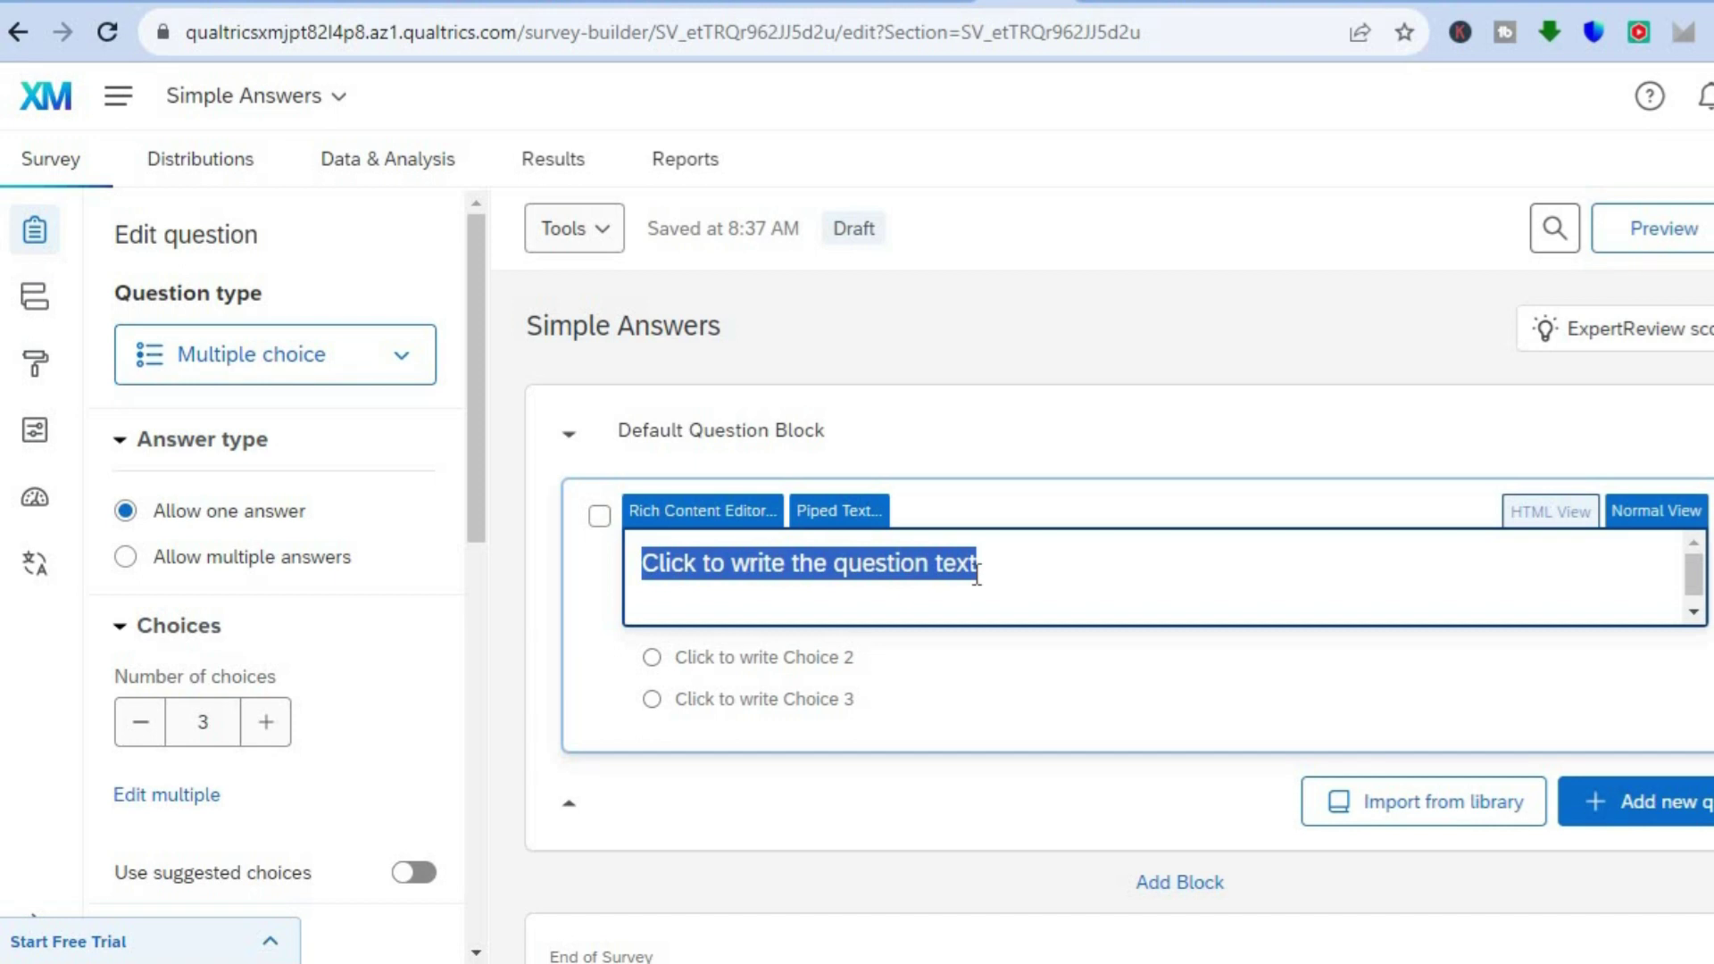
{"action": "type", "text": "h"}
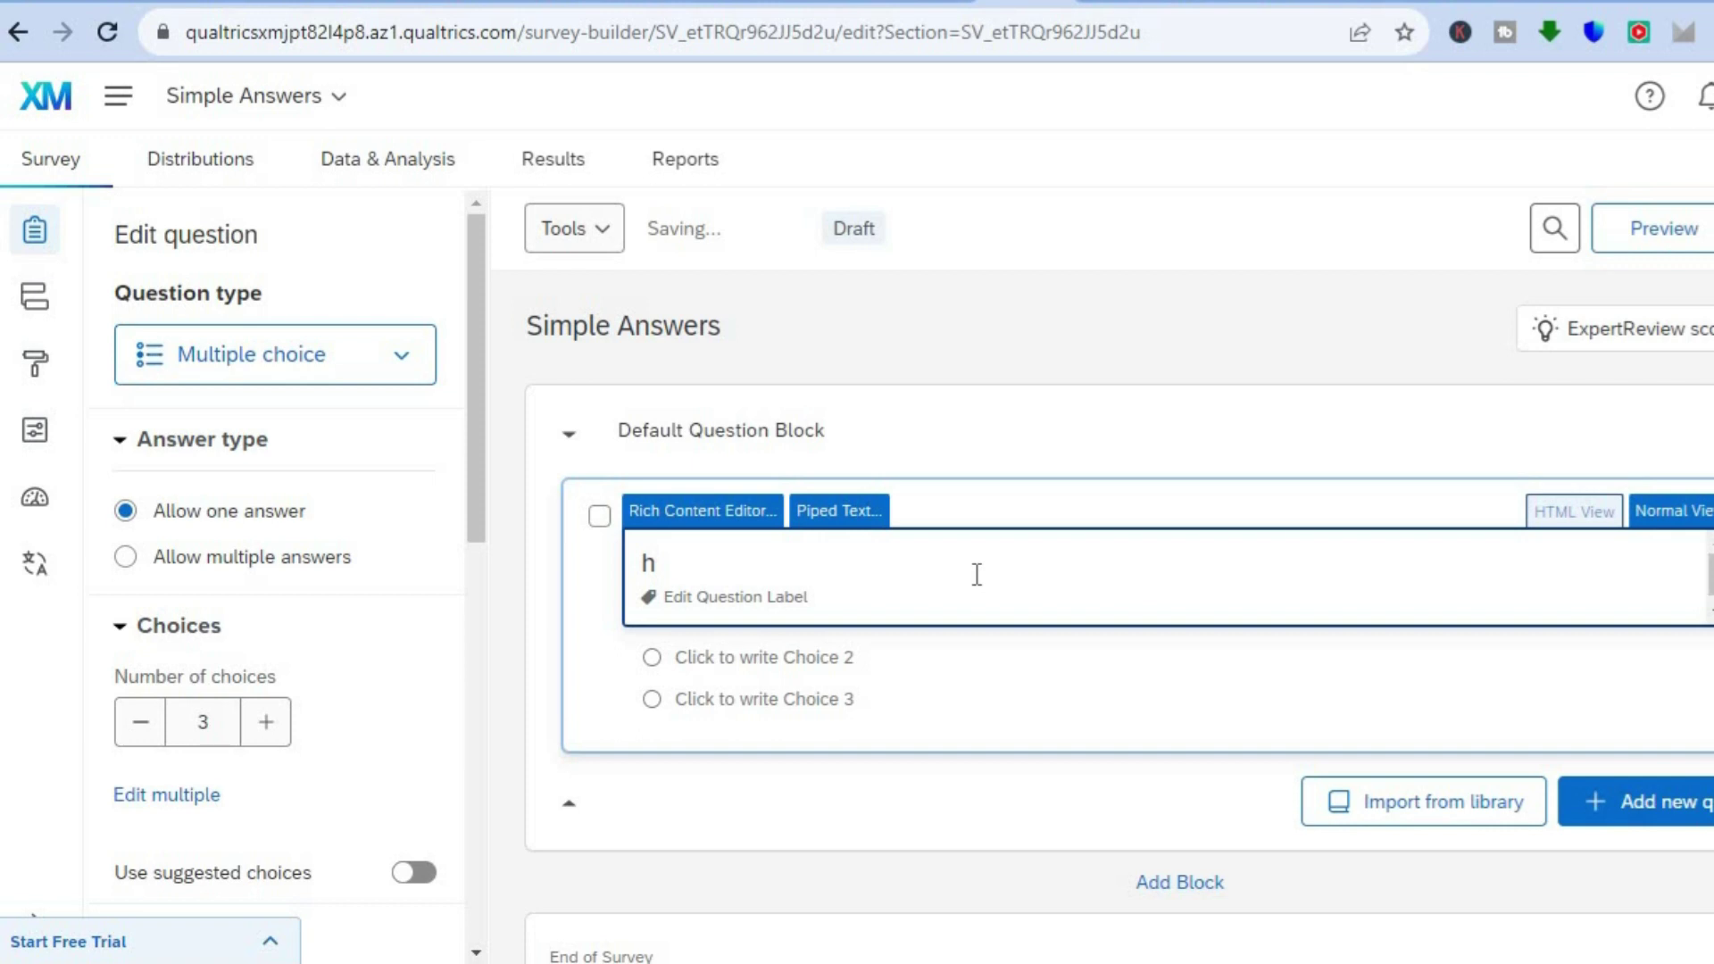
{"action": "key", "text": "BackSpace"}
{"action": "type", "text": "How Is The "}
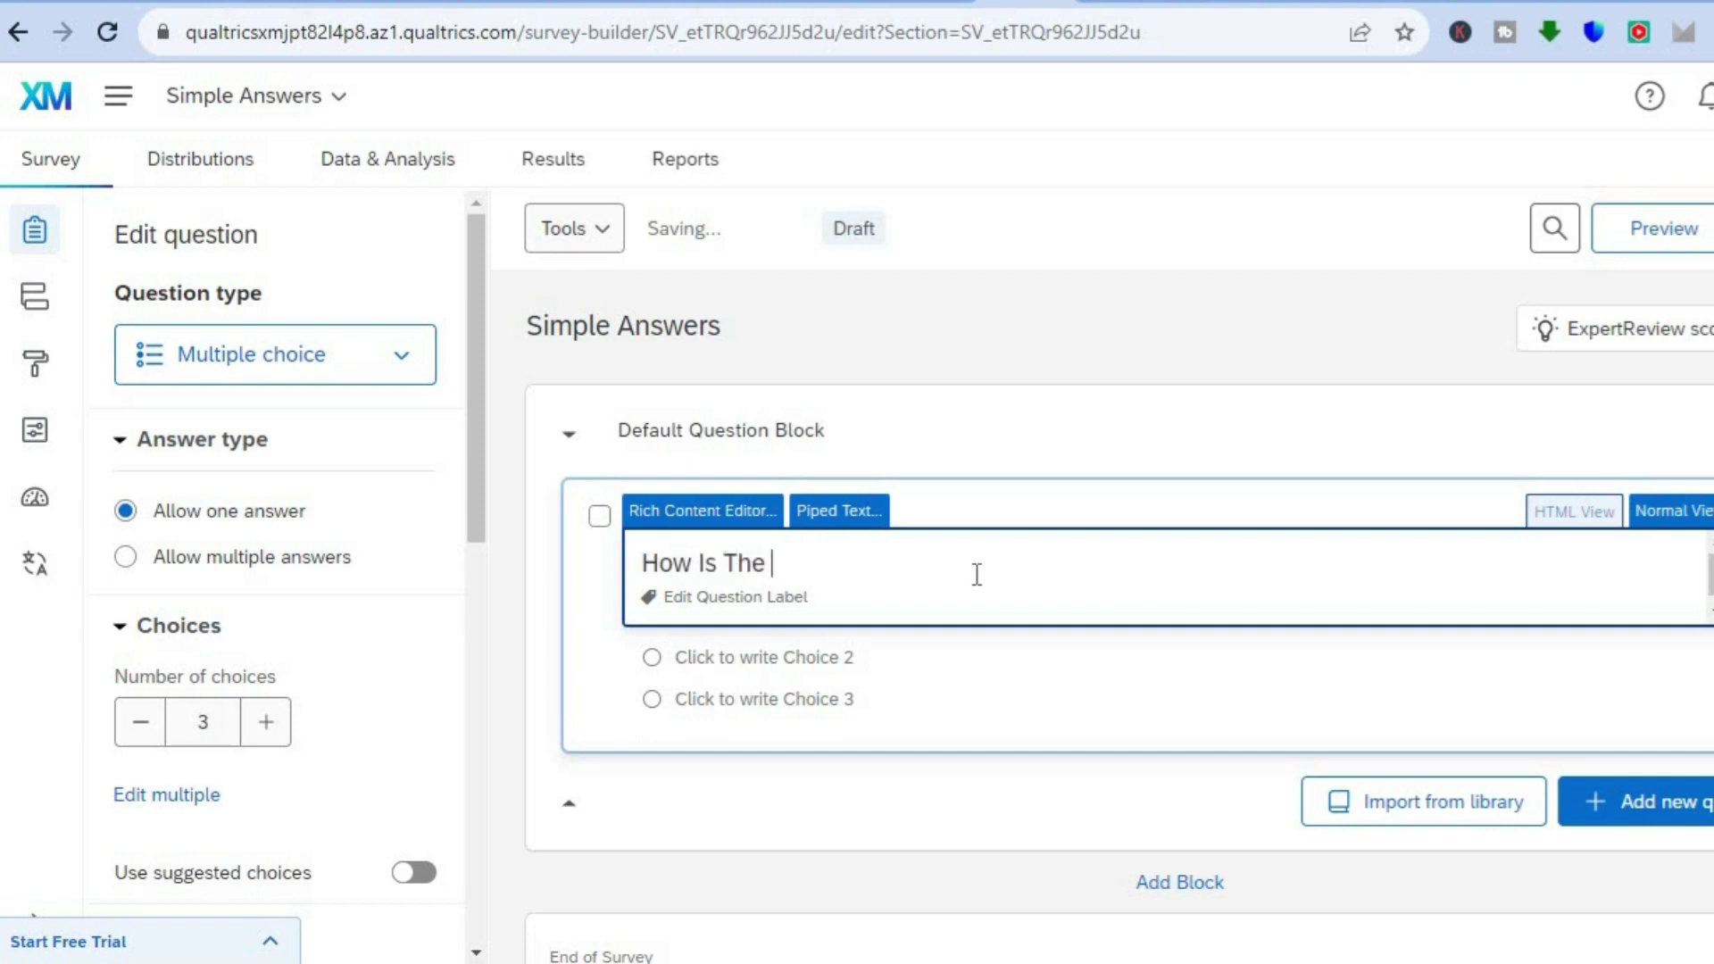
{"action": "type", "text": "Cloud?"}
{"action": "left_click", "coordinate": [941, 650]}
Step: Enter Q1's answer choices: 1 lb, 2 lbs and 3 lbs
{"action": "left_click", "coordinate": [799, 607]}
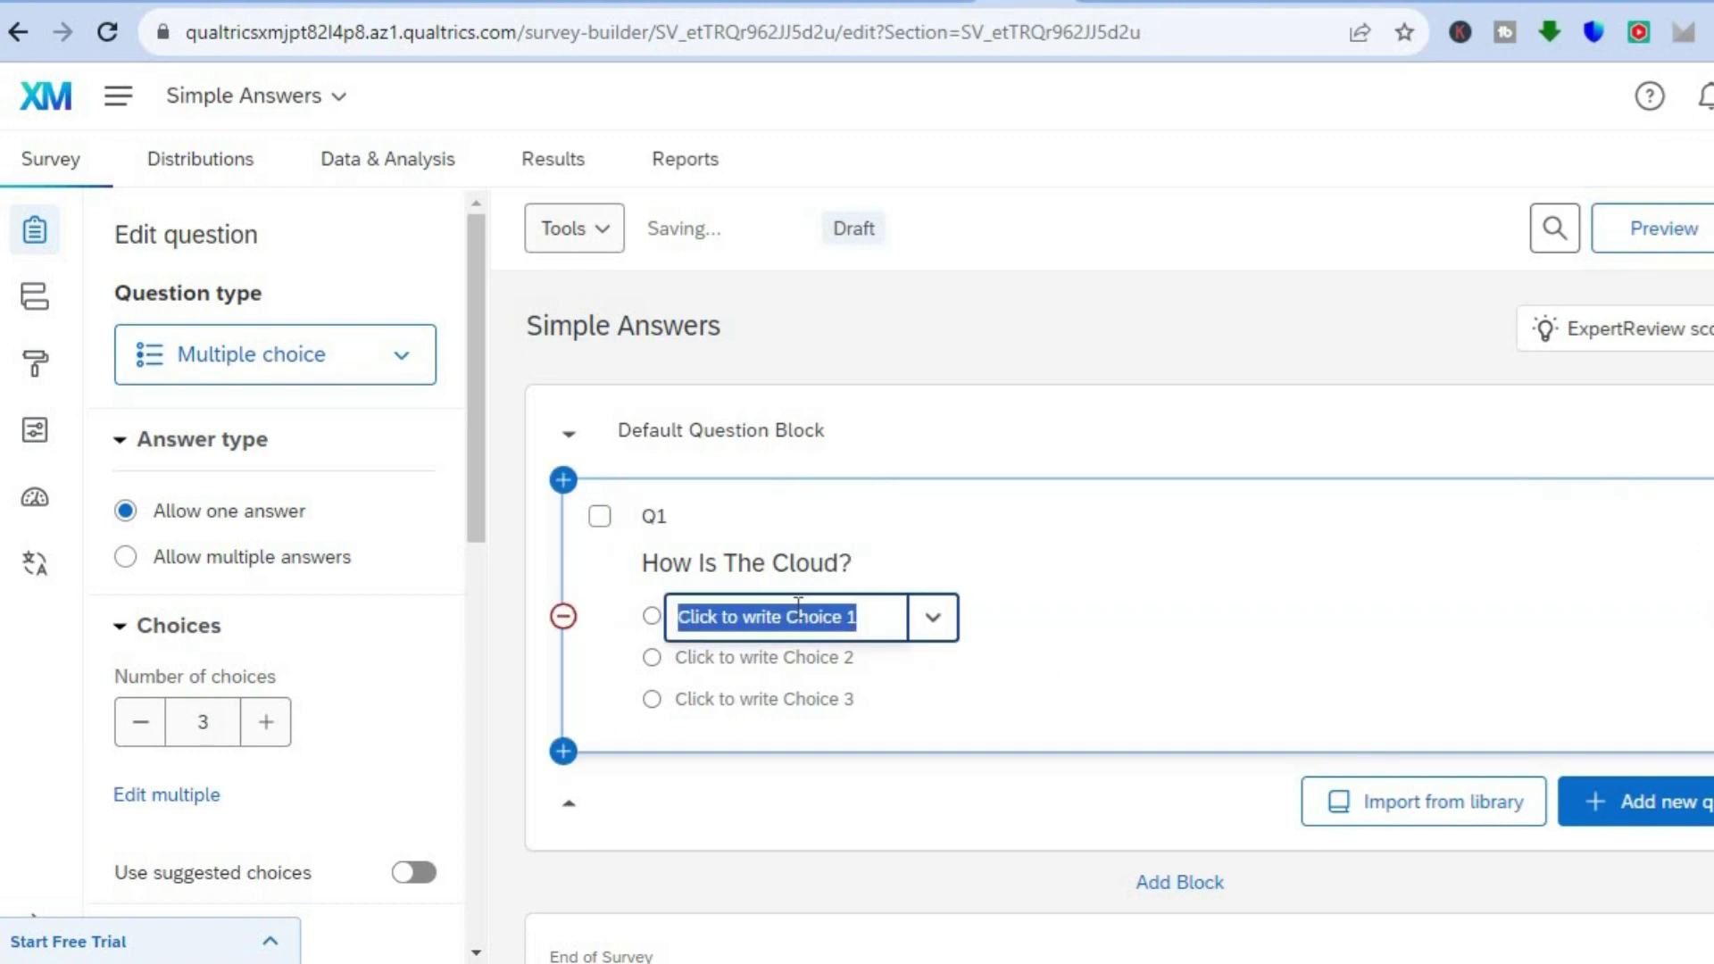
{"action": "type", "text": "1 lb"}
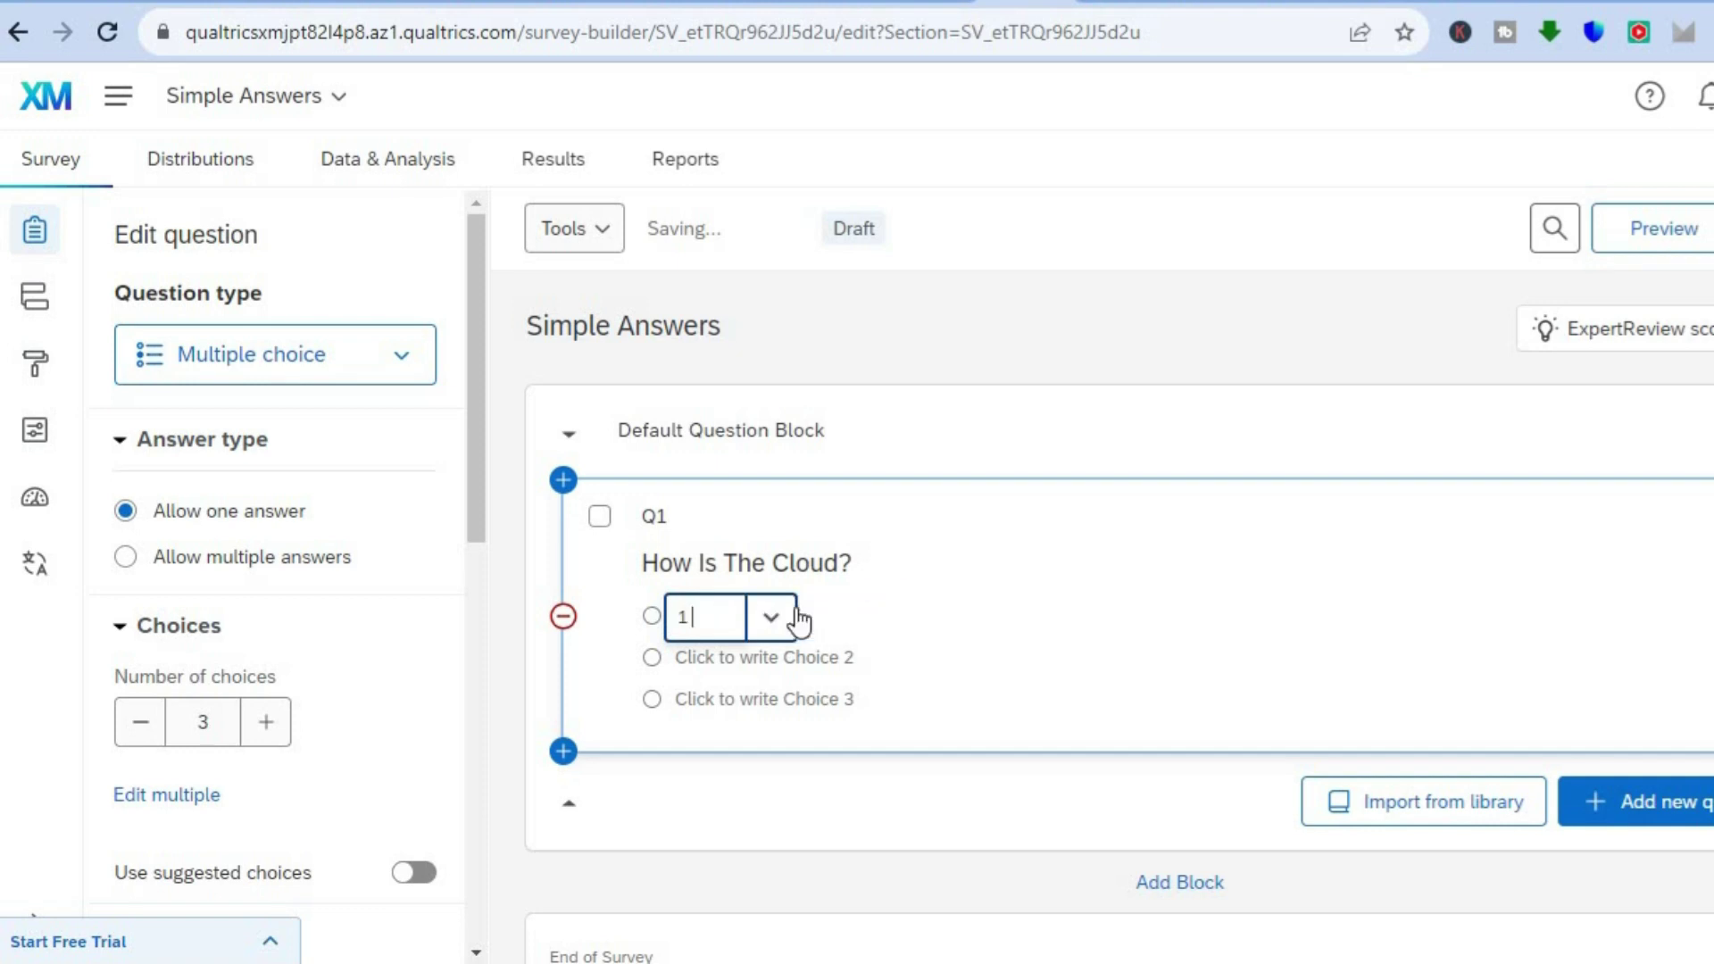
{"action": "left_click", "coordinate": [734, 658]}
{"action": "type", "text": "2 lbs"}
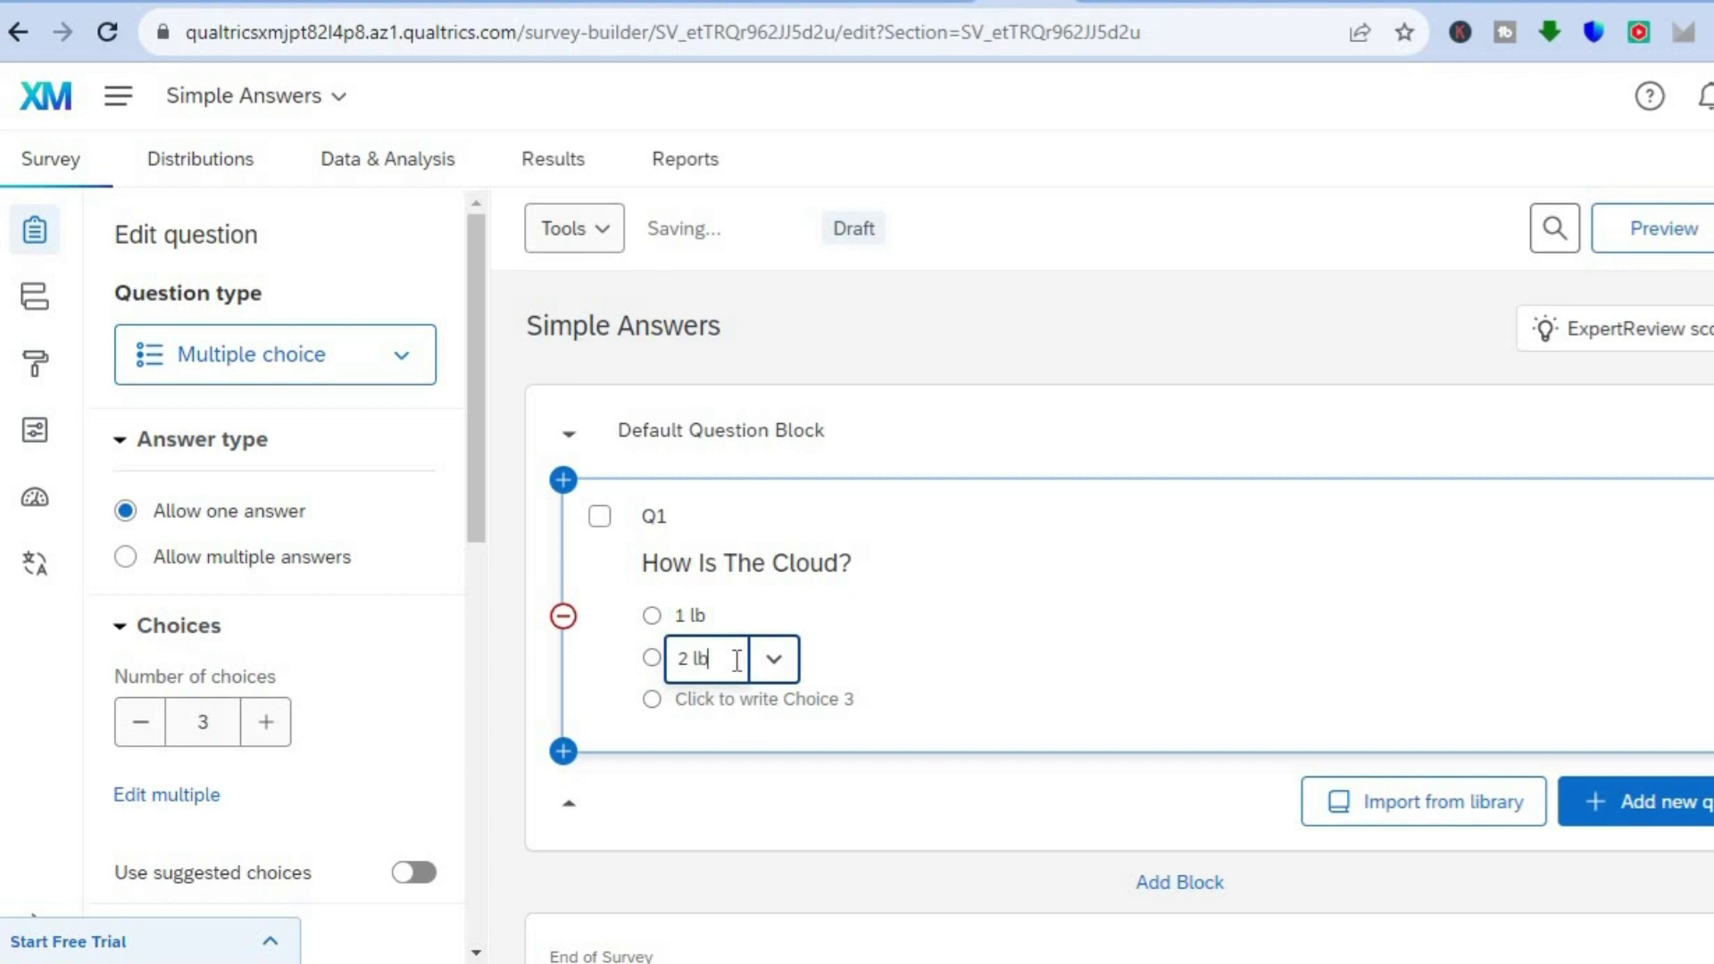
{"action": "left_click", "coordinate": [718, 704]}
{"action": "type", "text": "3 lbs"}
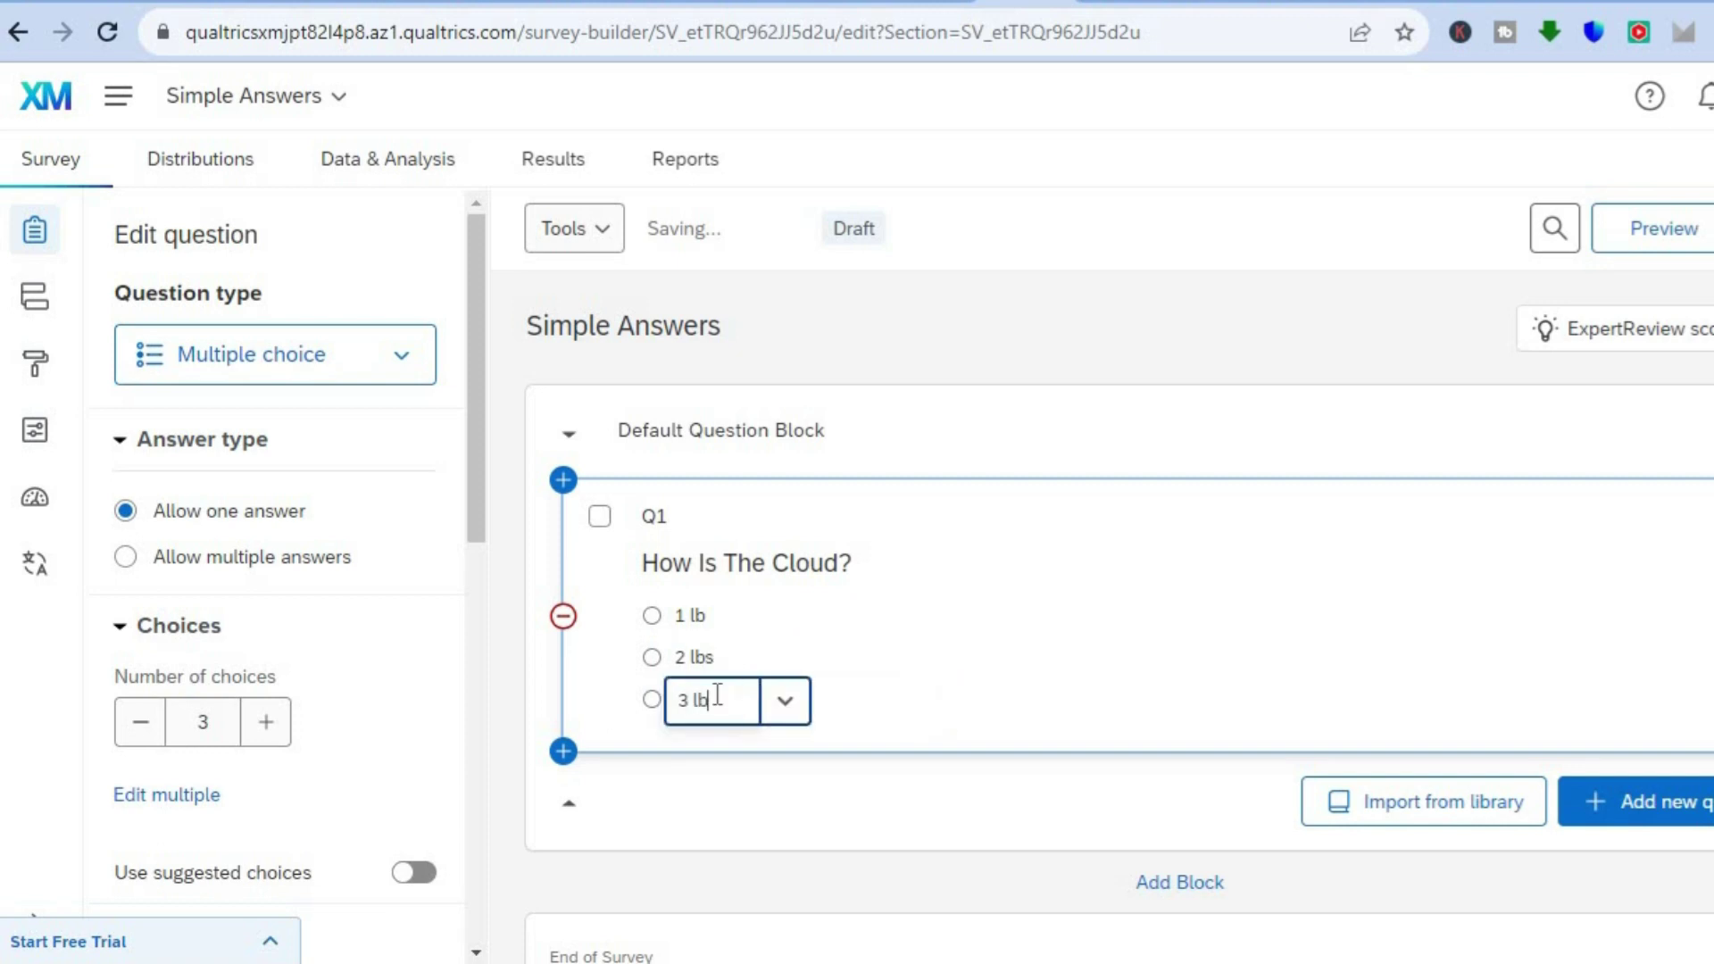
{"action": "left_click", "coordinate": [960, 691]}
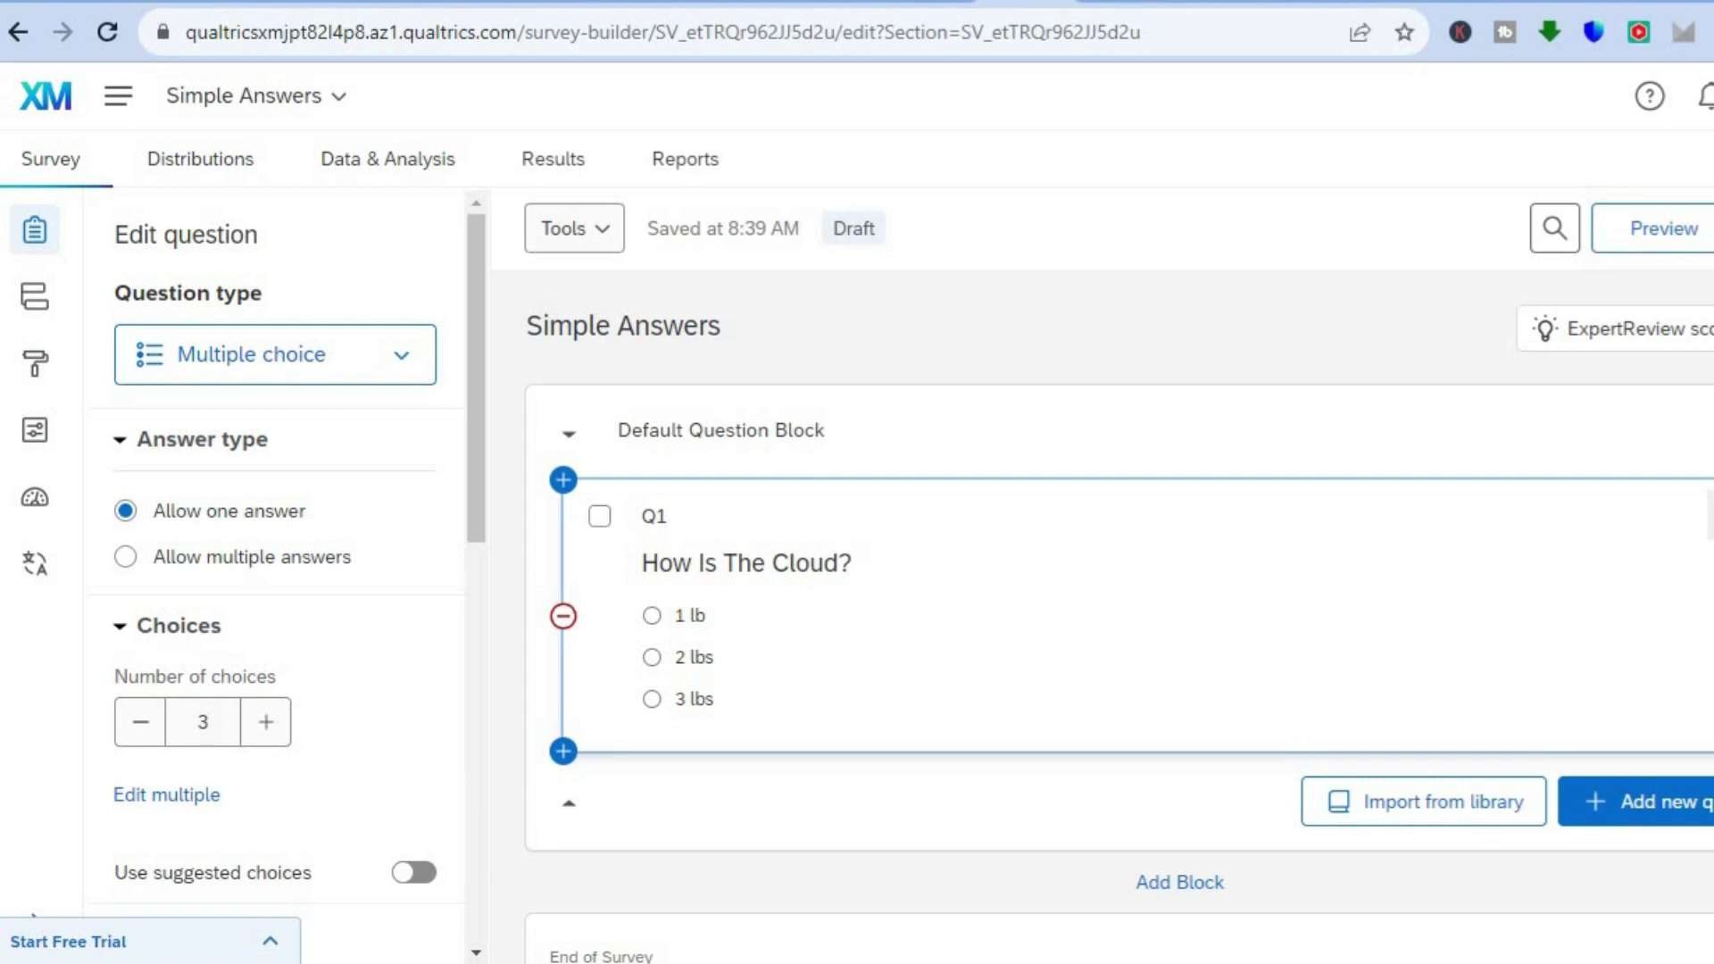
{"action": "left_click", "coordinate": [1709, 515]}
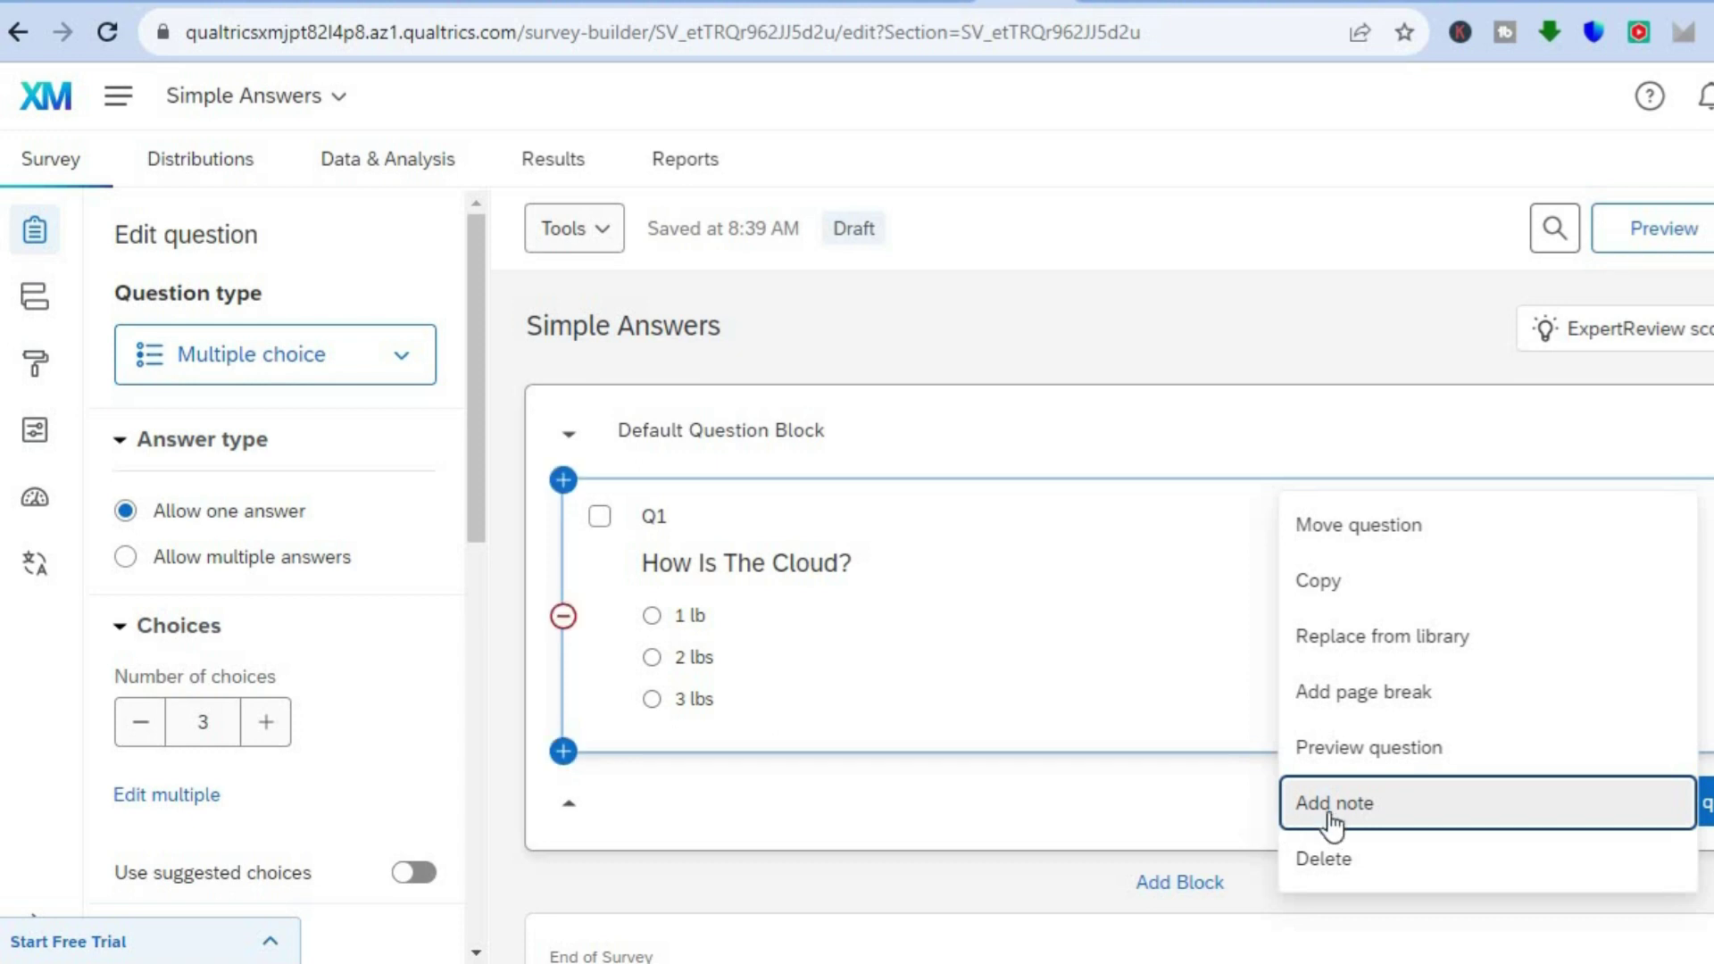
Step: Add a Text entry question Q2 below Q1
{"action": "left_click", "coordinate": [1052, 810]}
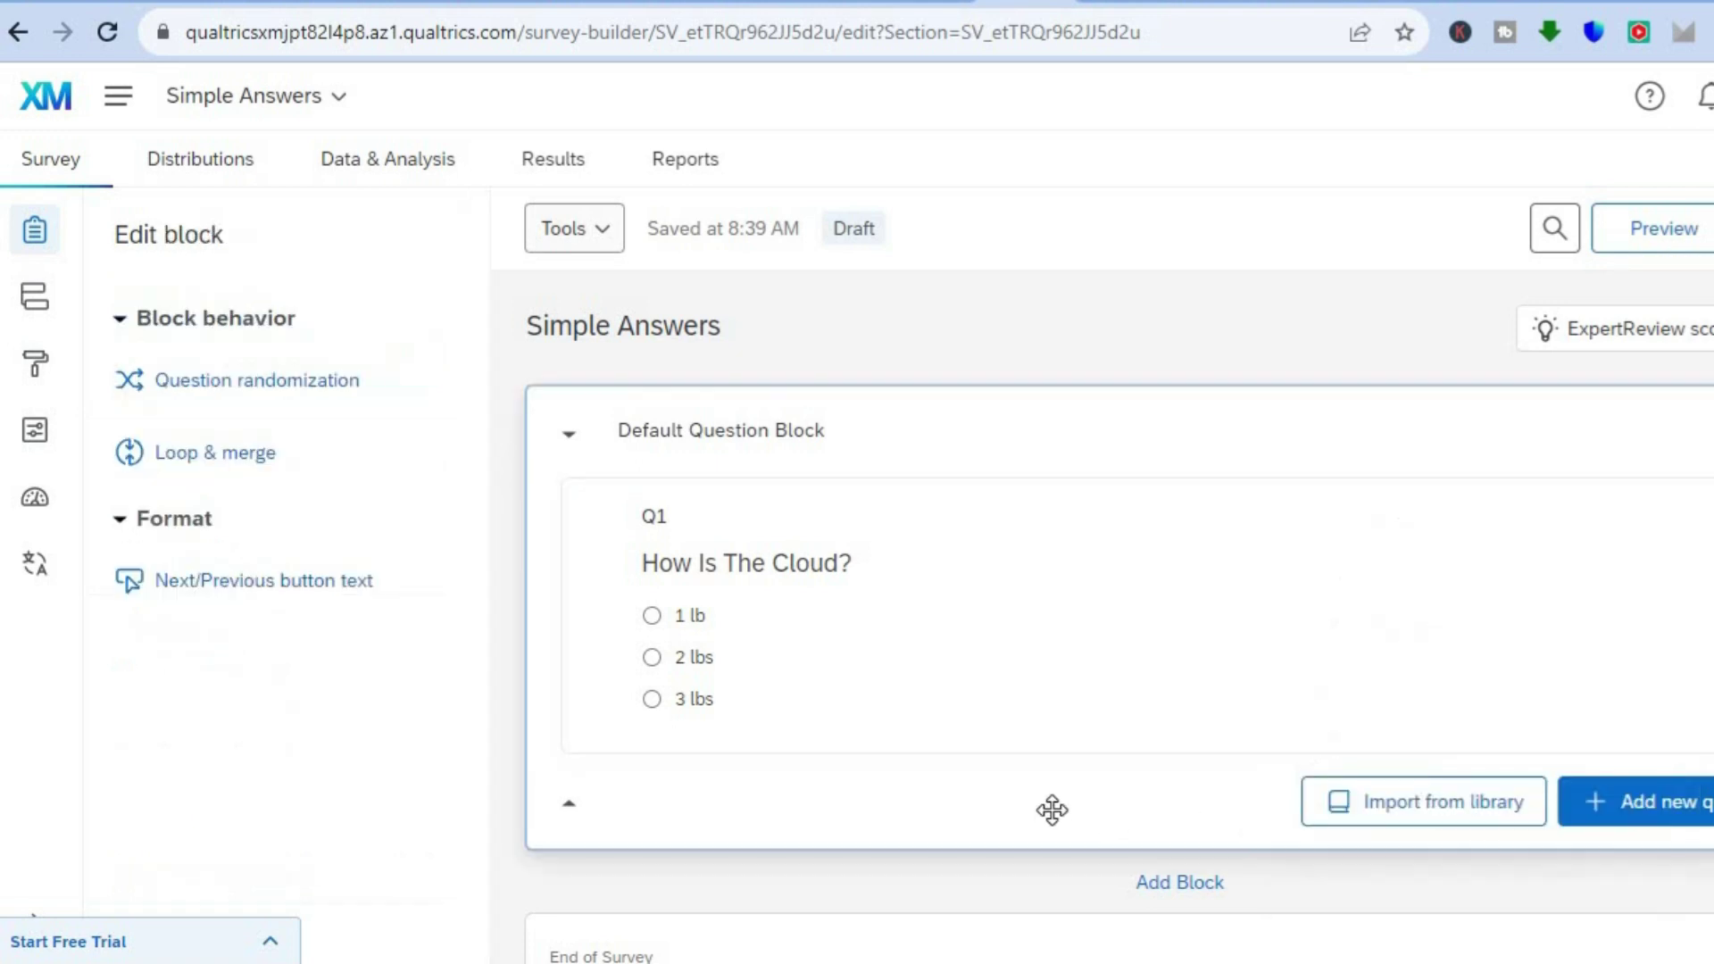
{"action": "left_click", "coordinate": [1624, 813]}
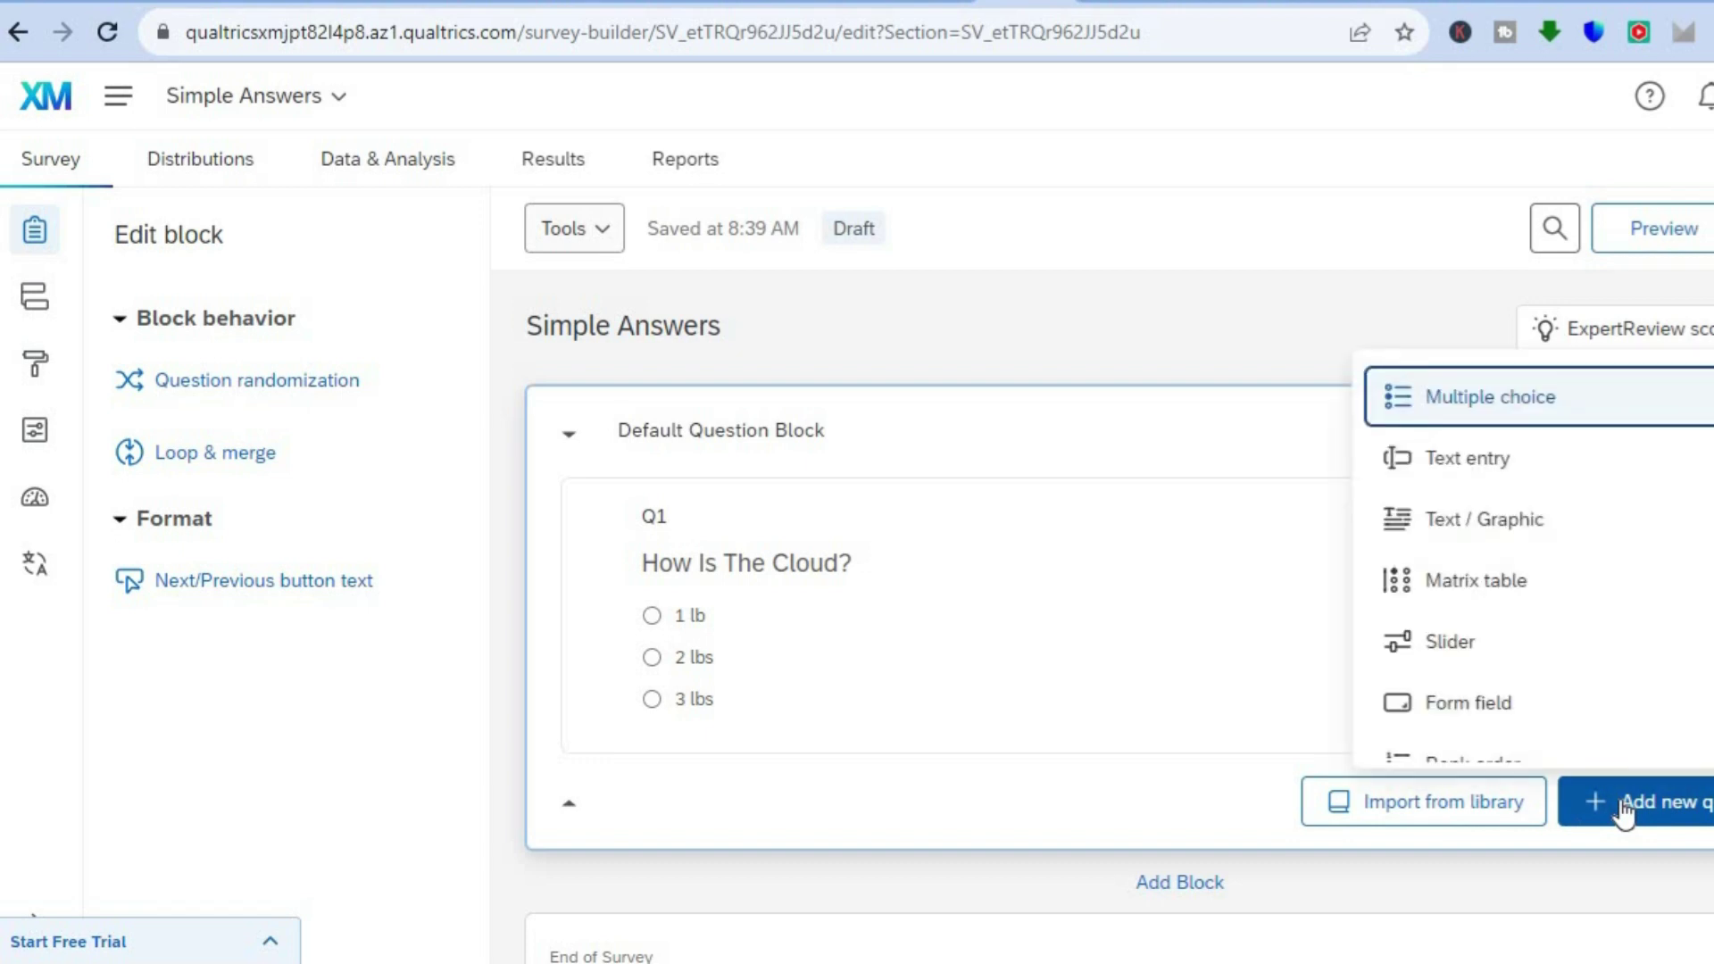
{"action": "left_click", "coordinate": [1546, 473]}
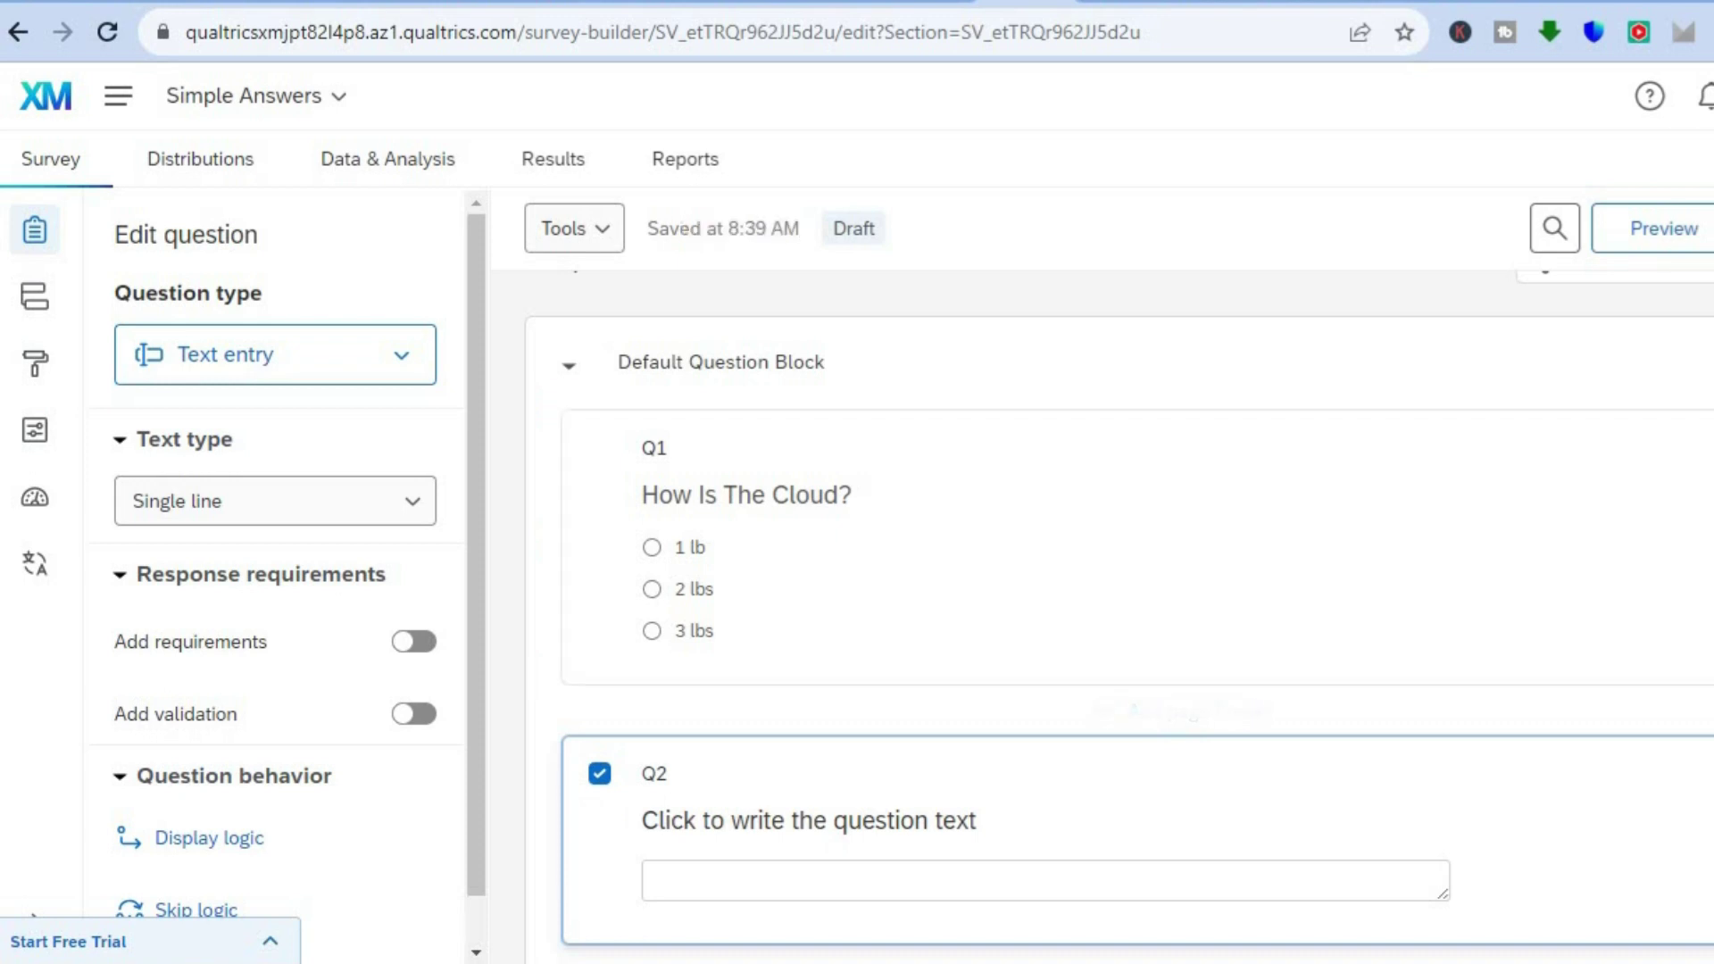
{"action": "scroll", "coordinate": [853, 594], "scroll_direction": "down", "scroll_amount": 3}
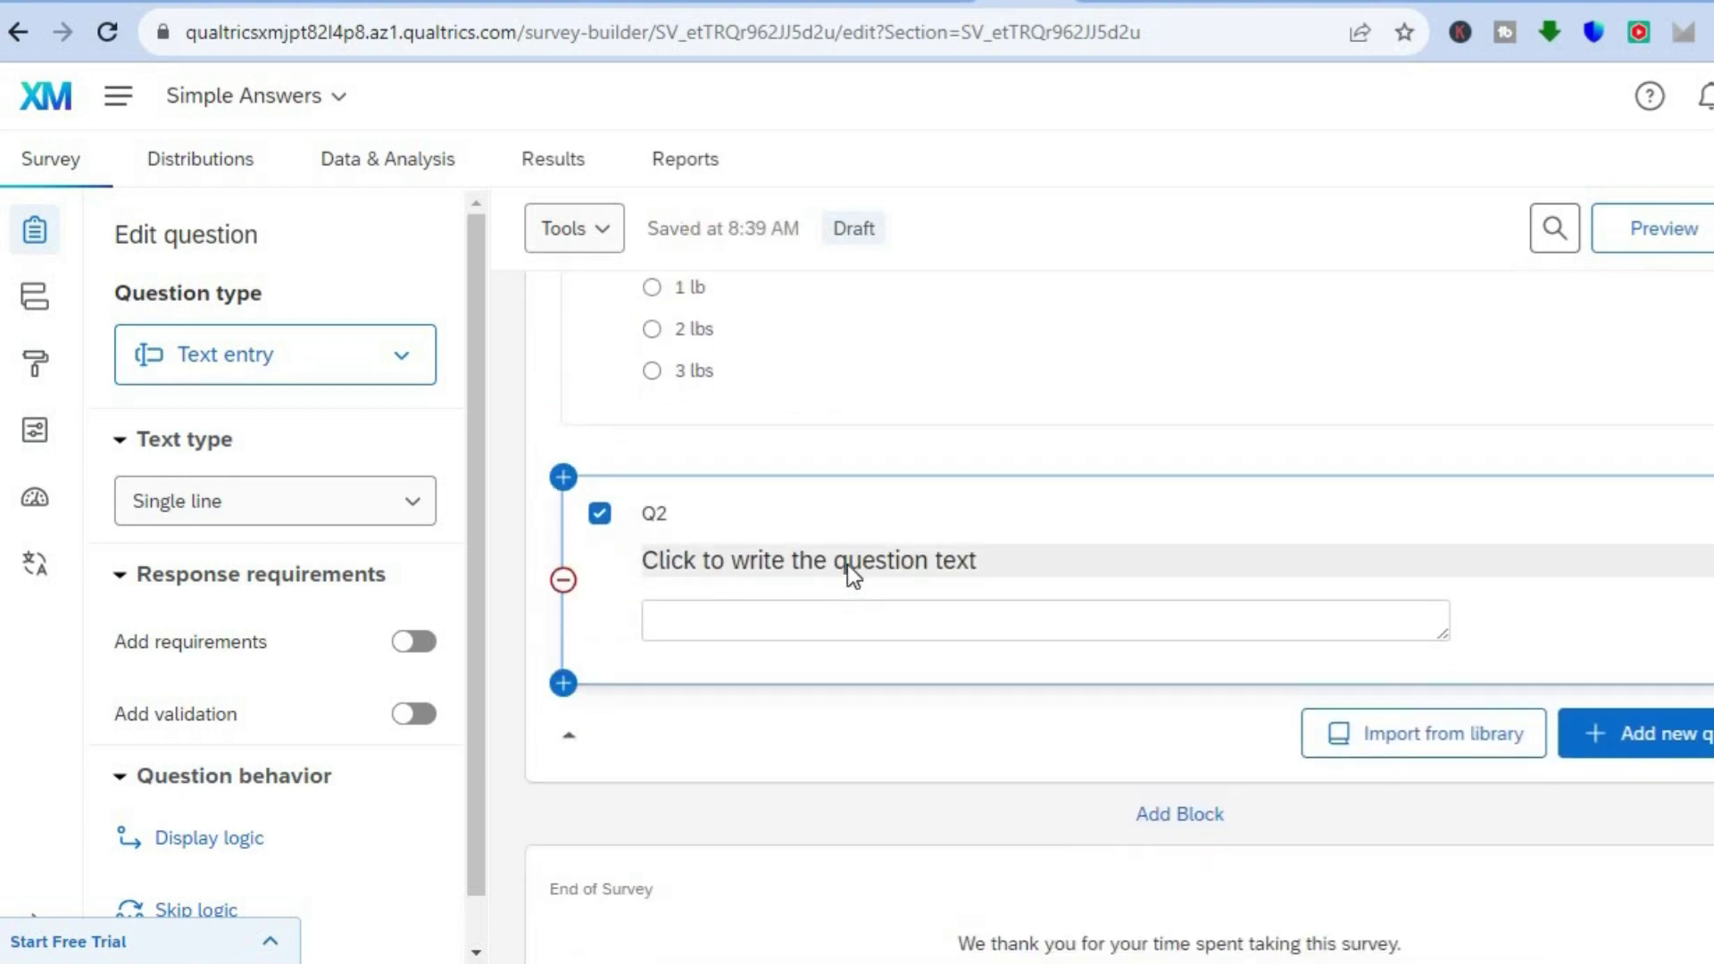
{"action": "left_click", "coordinate": [849, 561]}
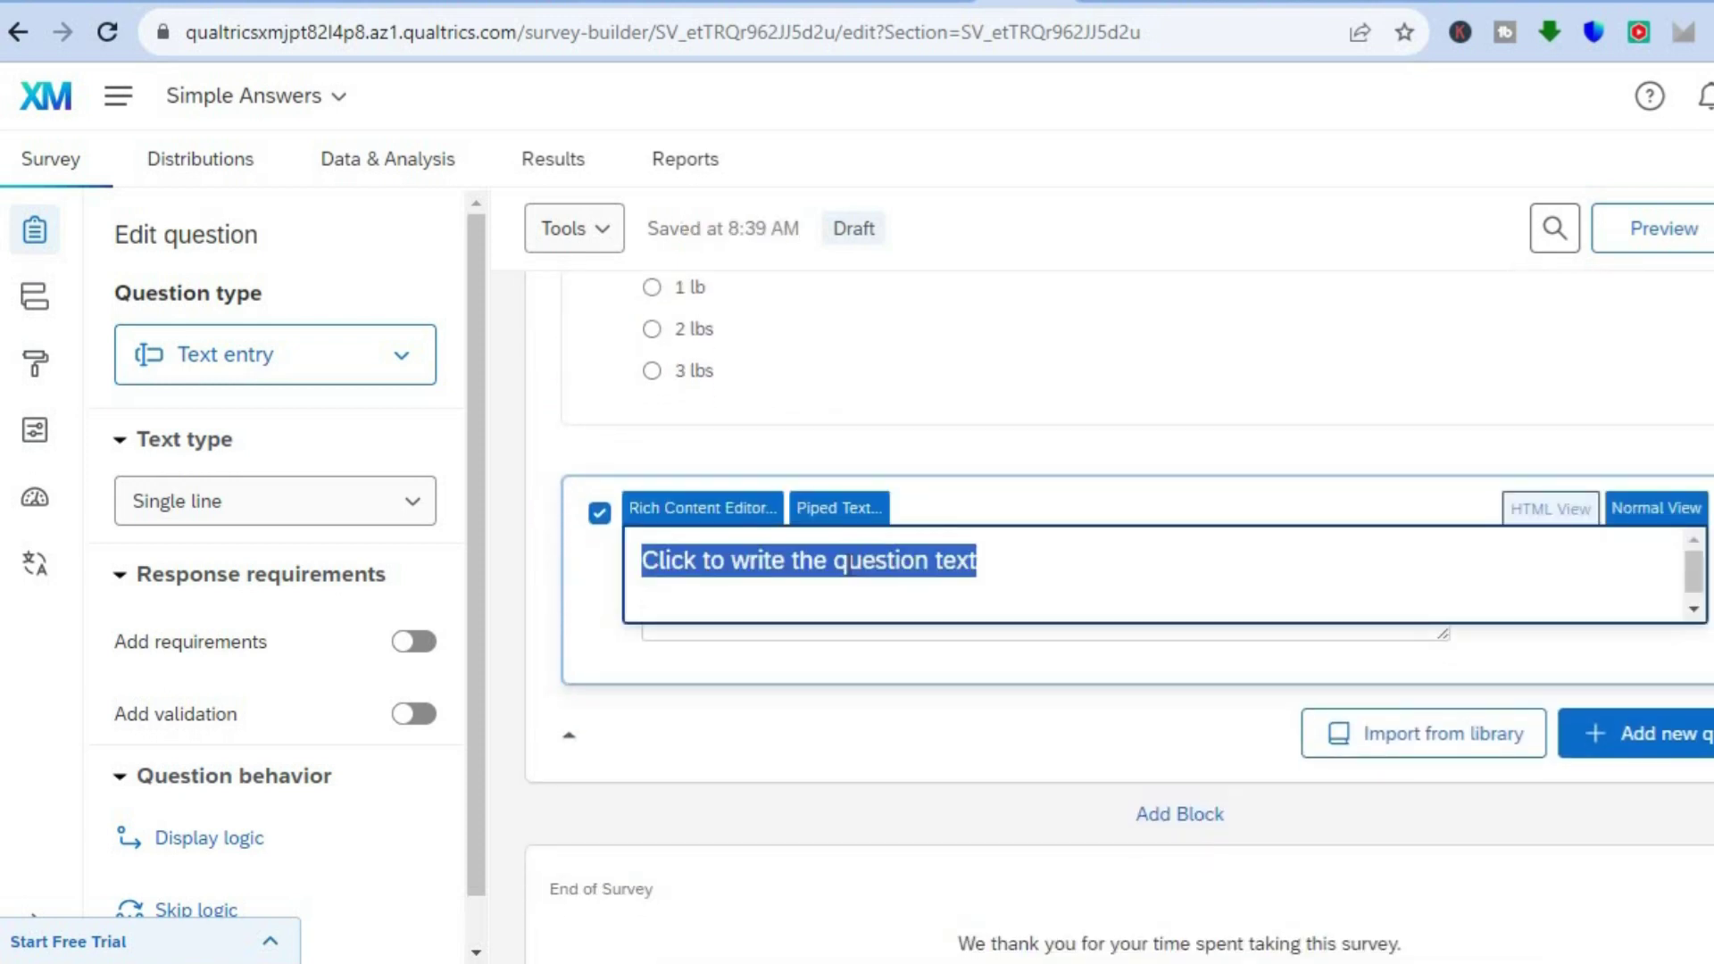
{"action": "left_click", "coordinate": [880, 664]}
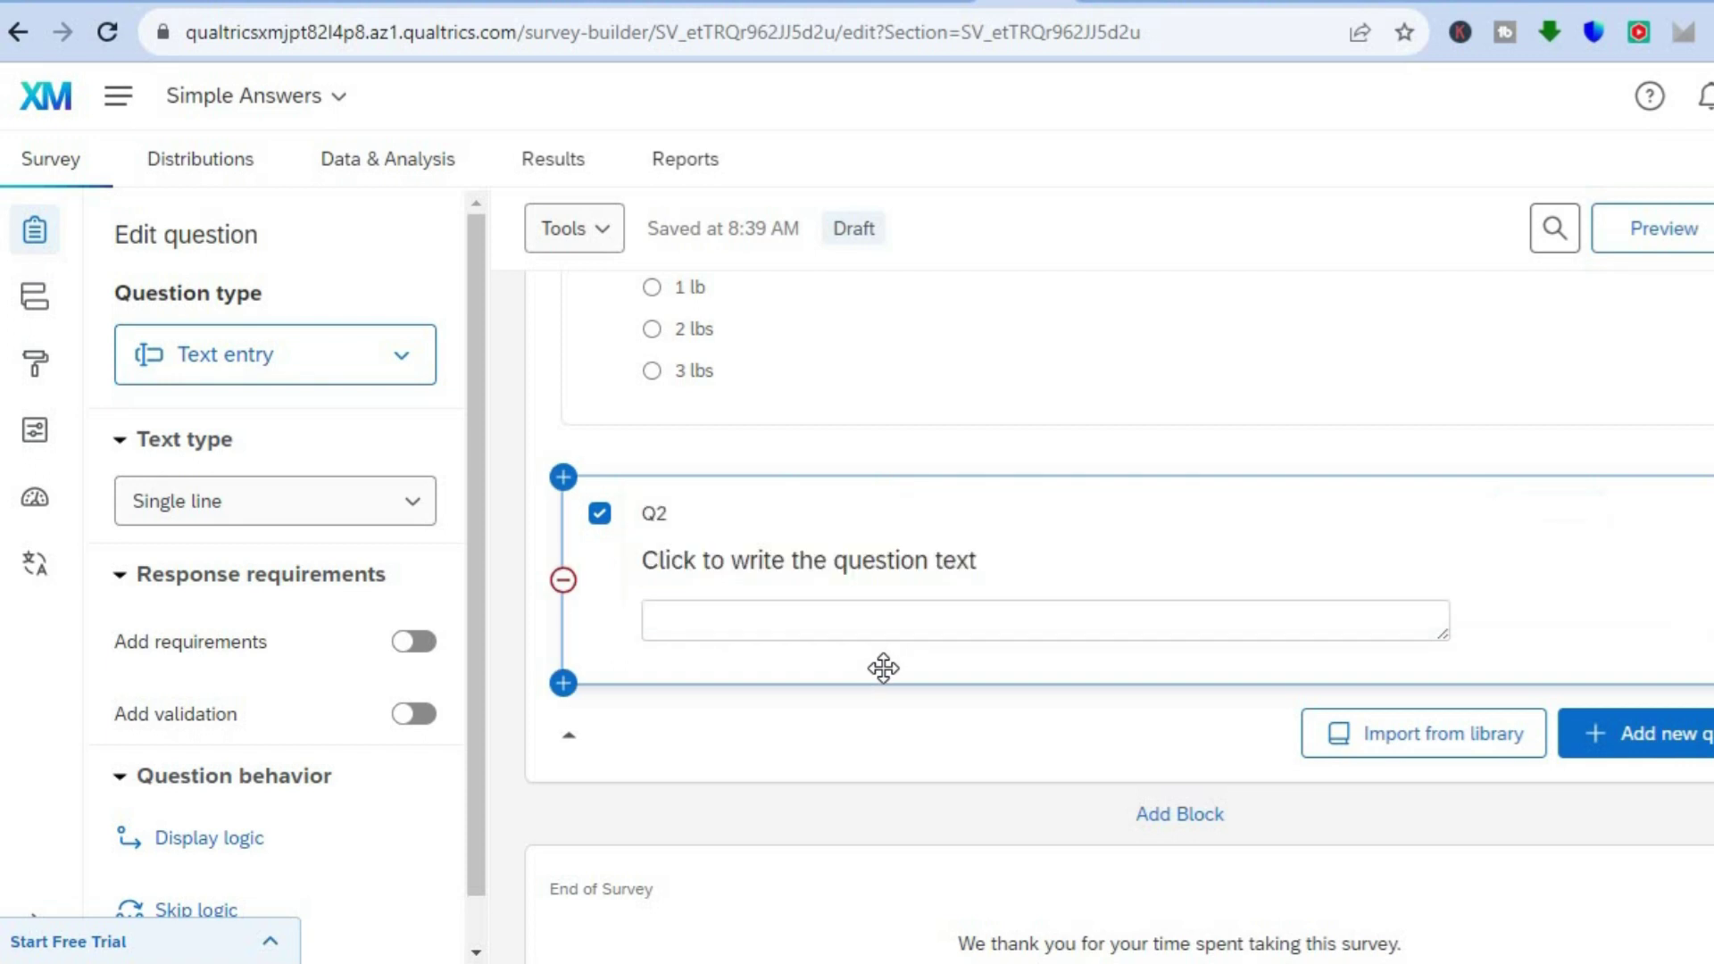
Step: Set Q2's text type to Essay text box and require a forced response
{"action": "left_click", "coordinate": [860, 622]}
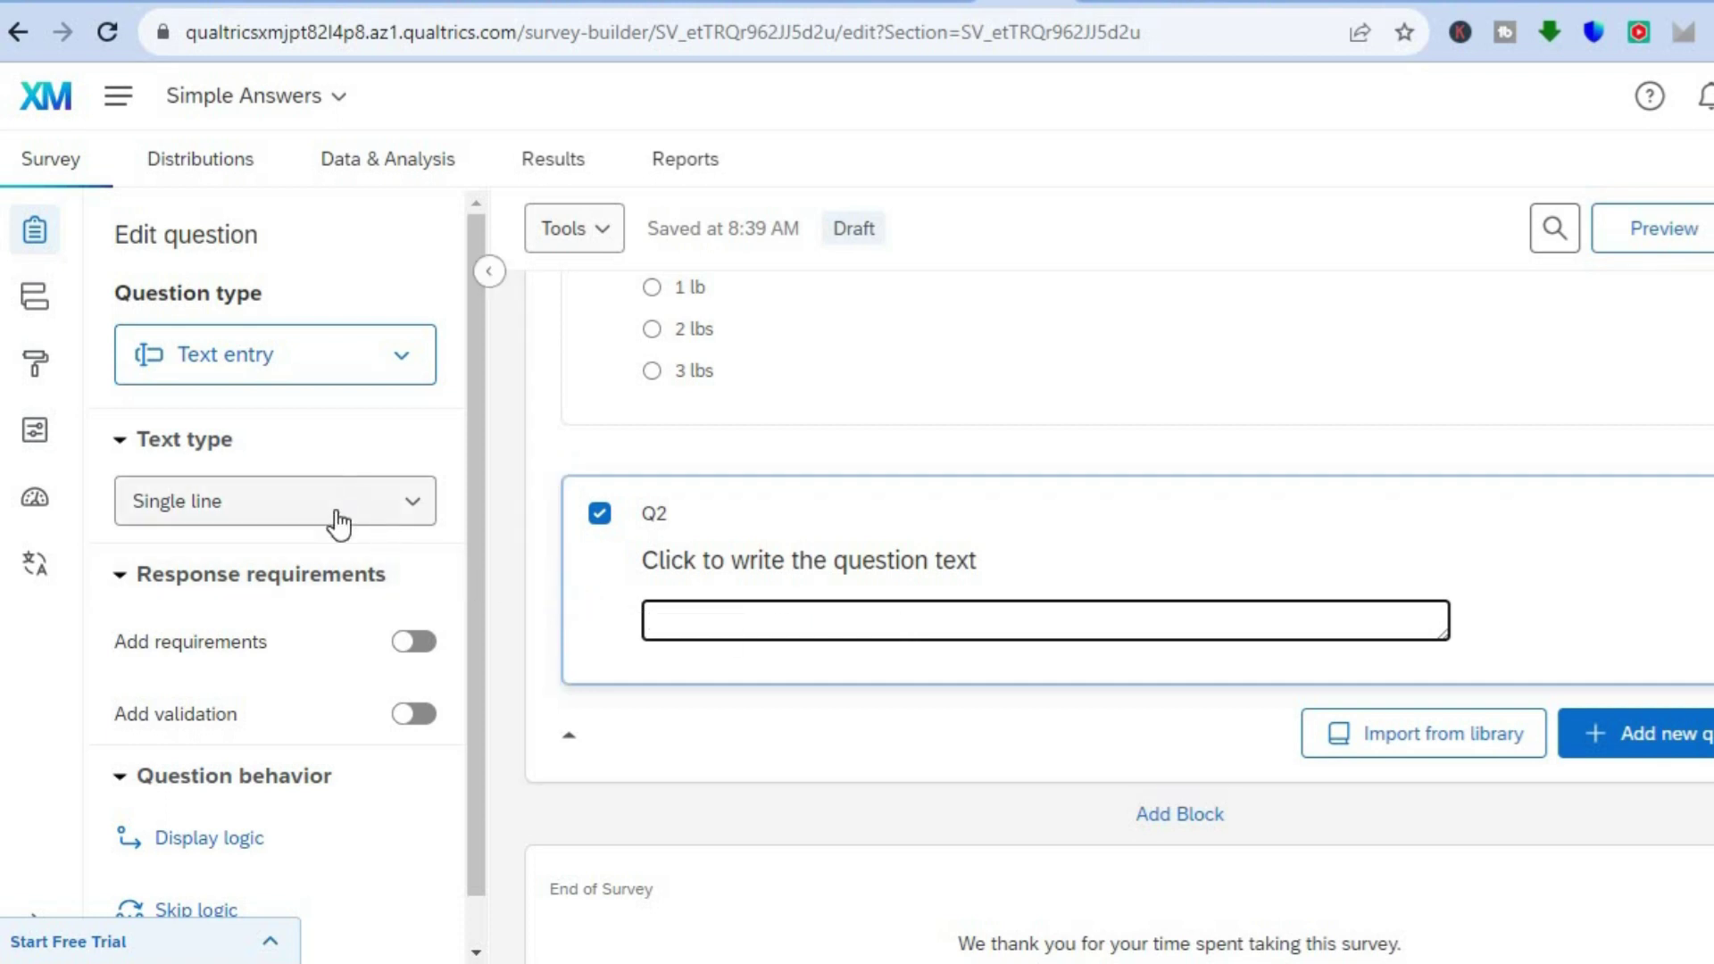
{"action": "left_click", "coordinate": [273, 501]}
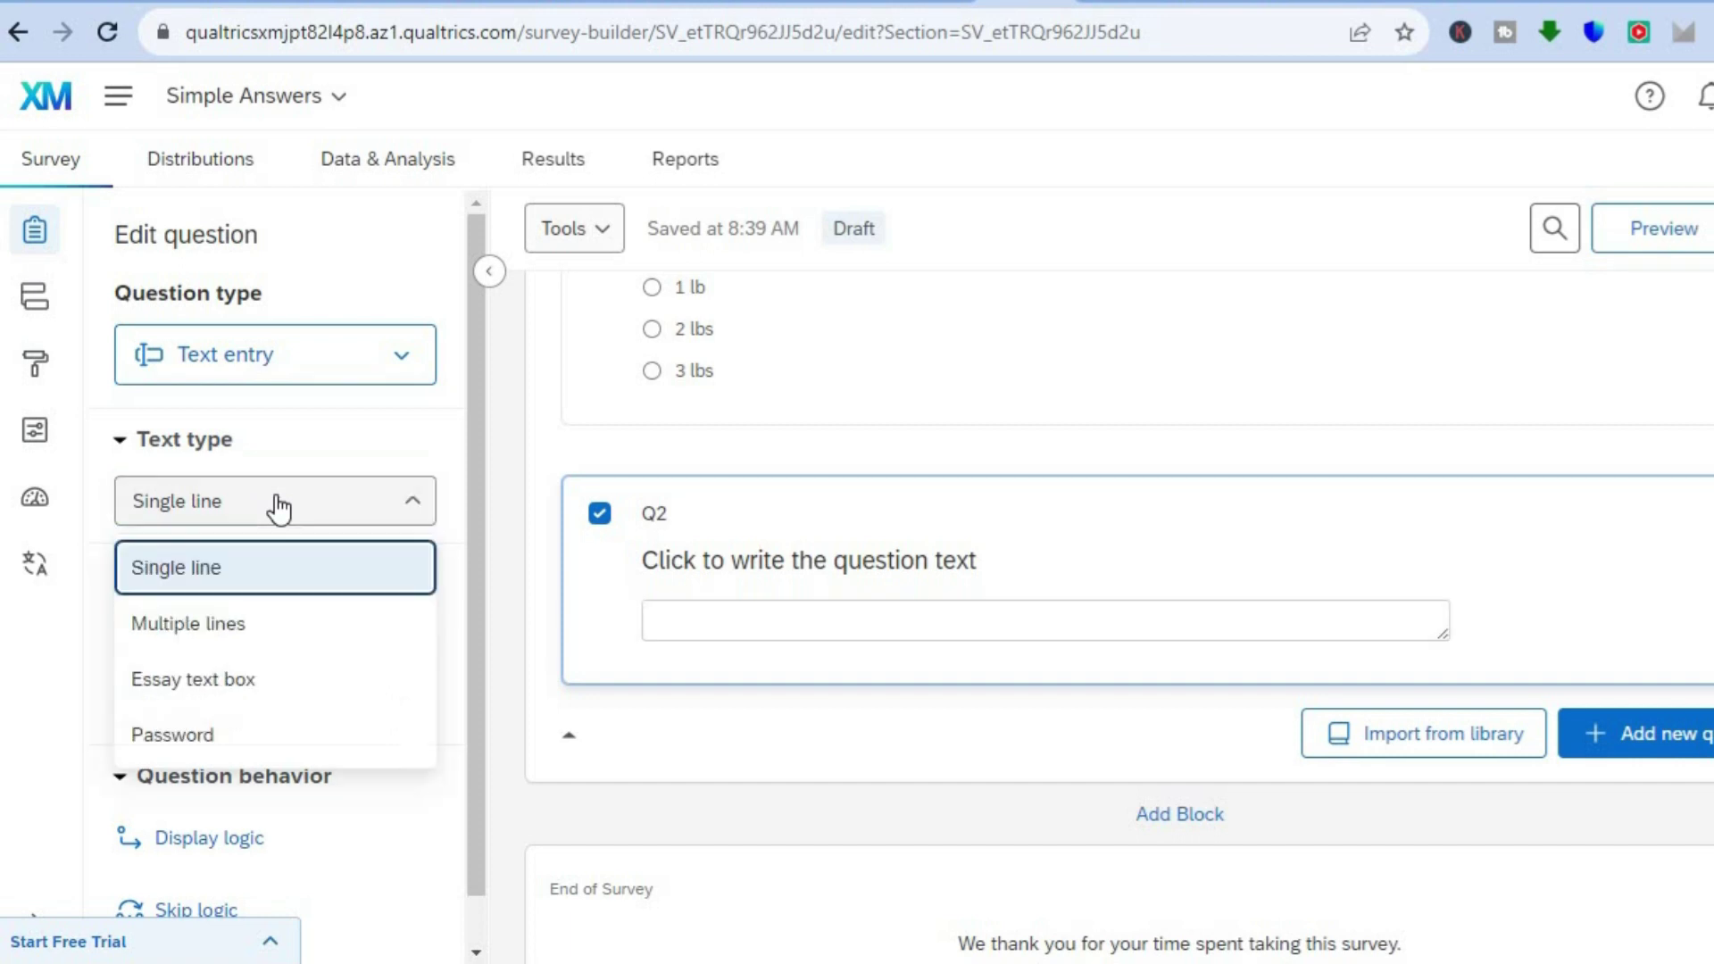
{"action": "left_click", "coordinate": [282, 634]}
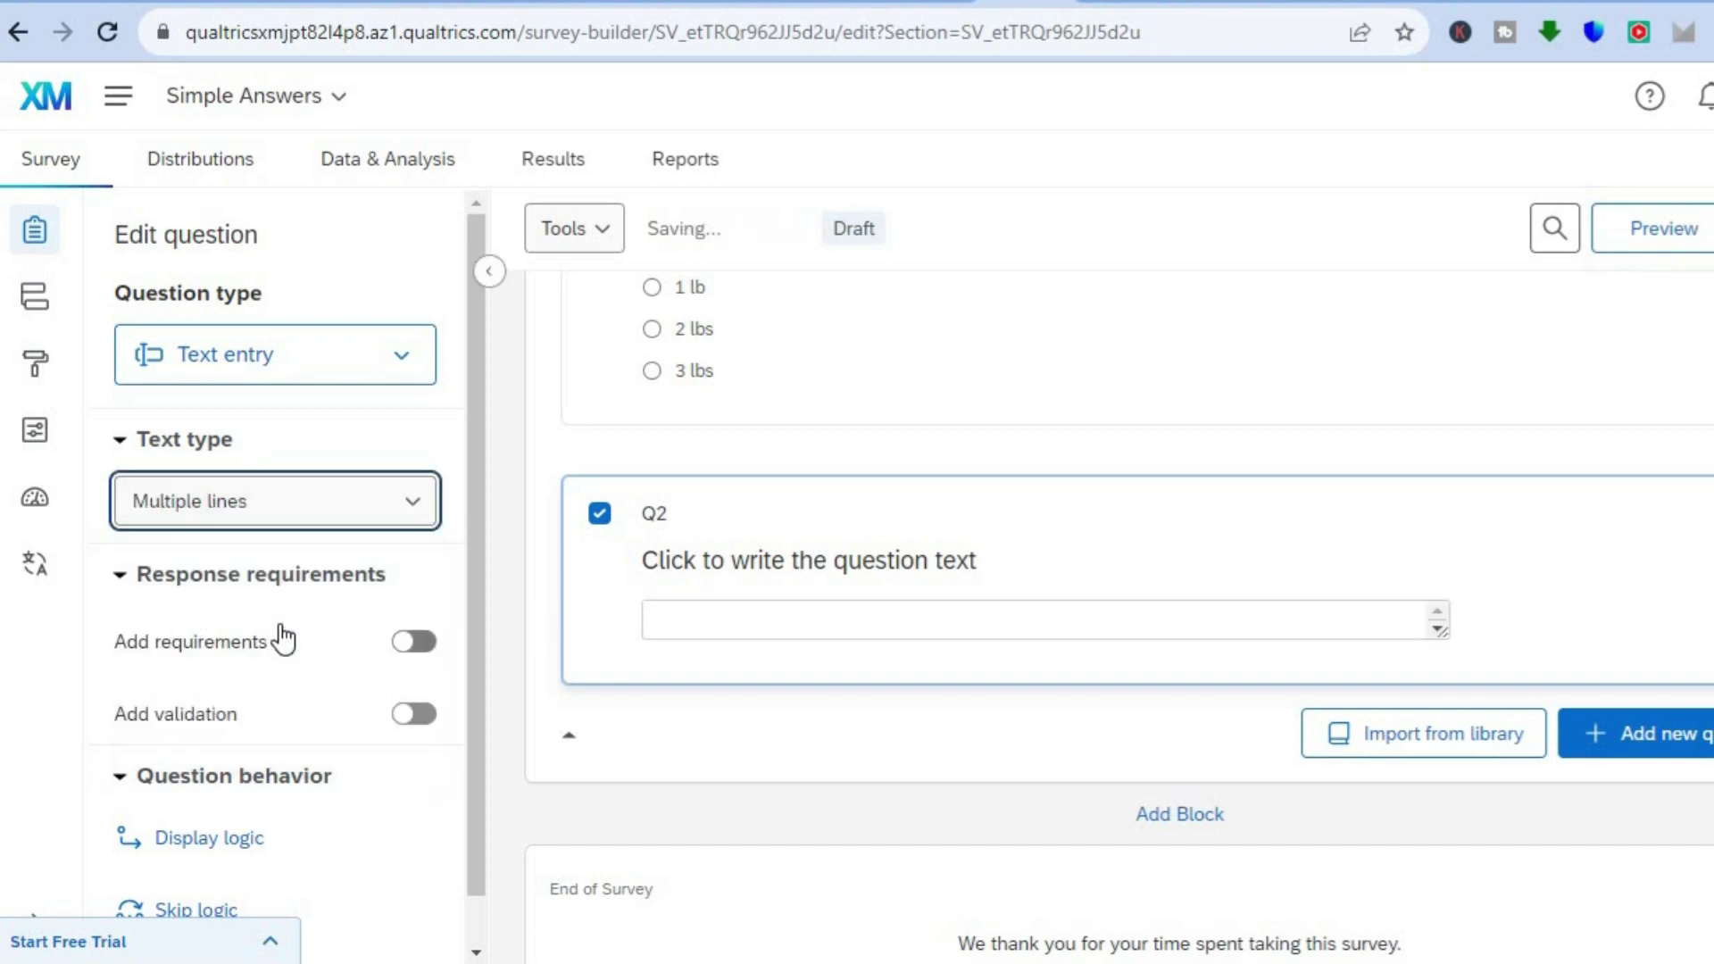
{"action": "left_click", "coordinate": [329, 511]}
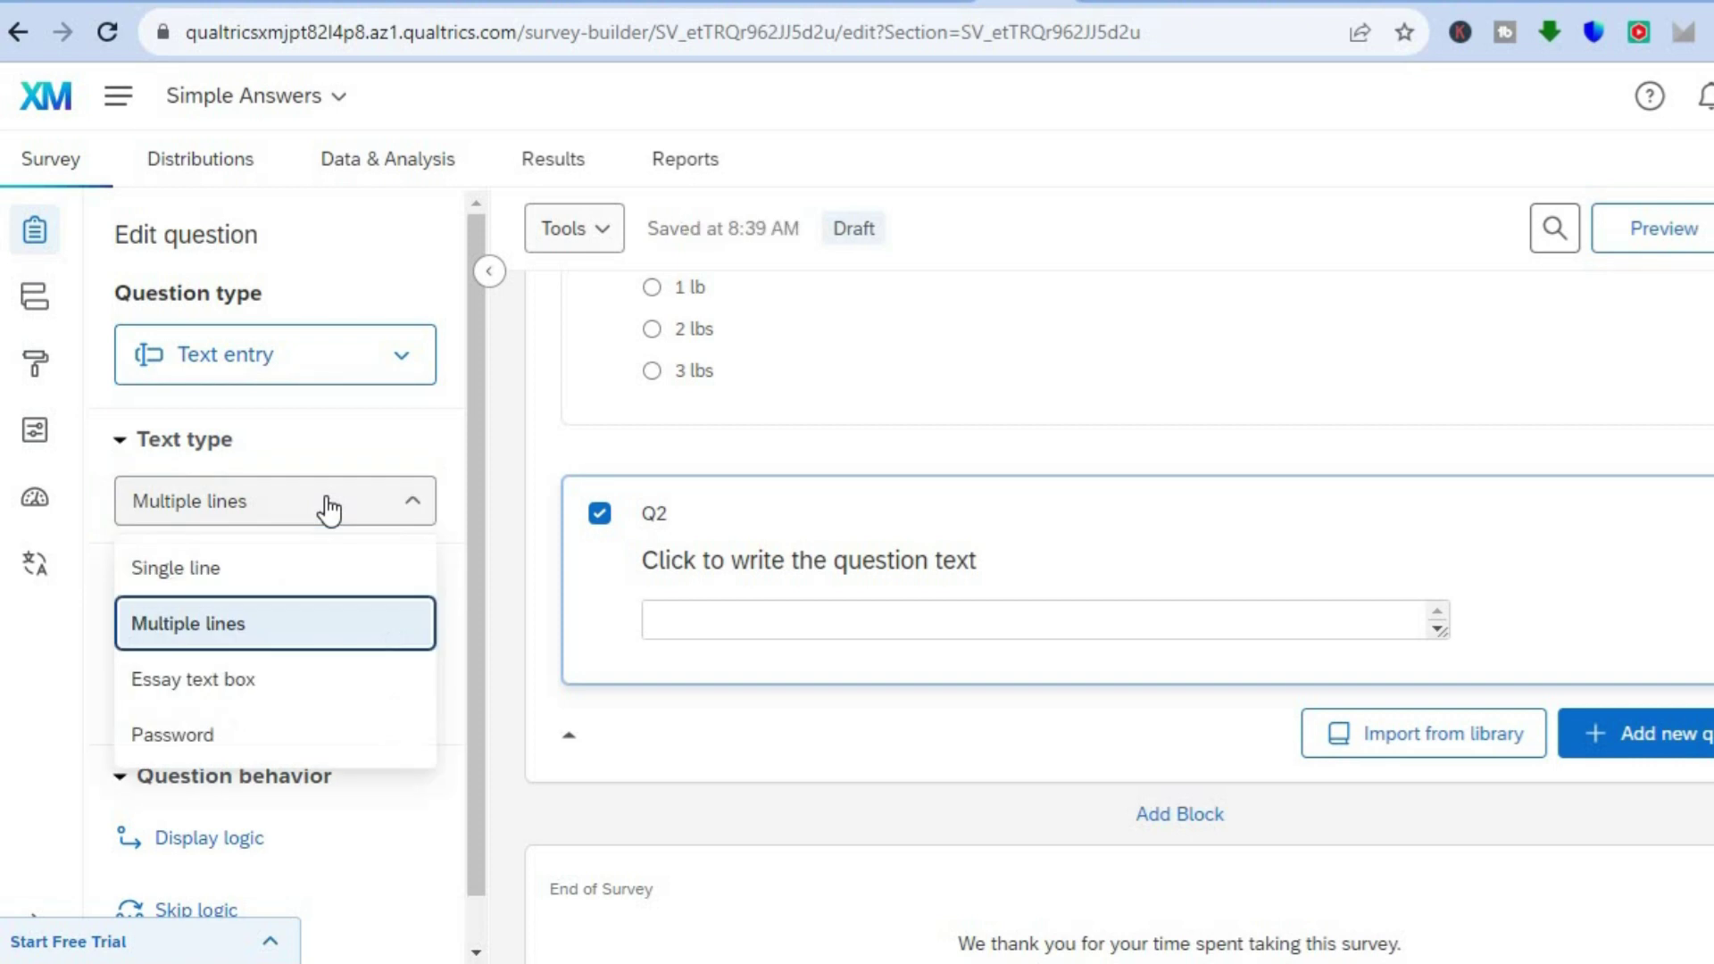
{"action": "left_click", "coordinate": [289, 676]}
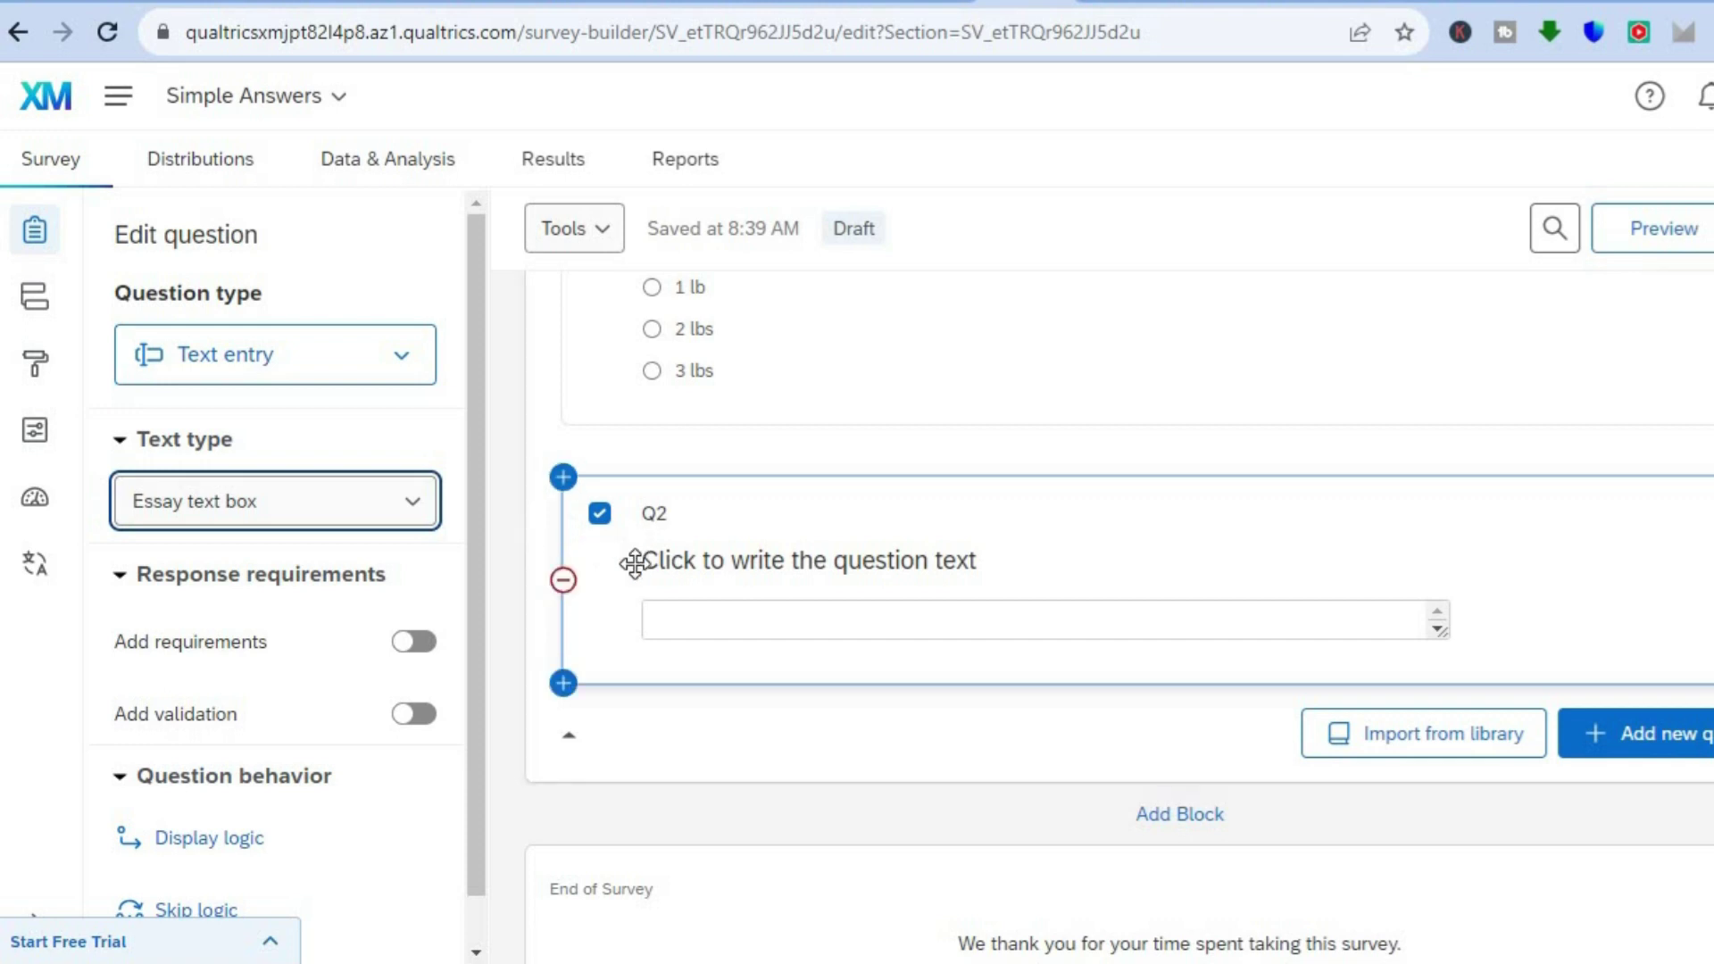
{"action": "left_click", "coordinate": [416, 643]}
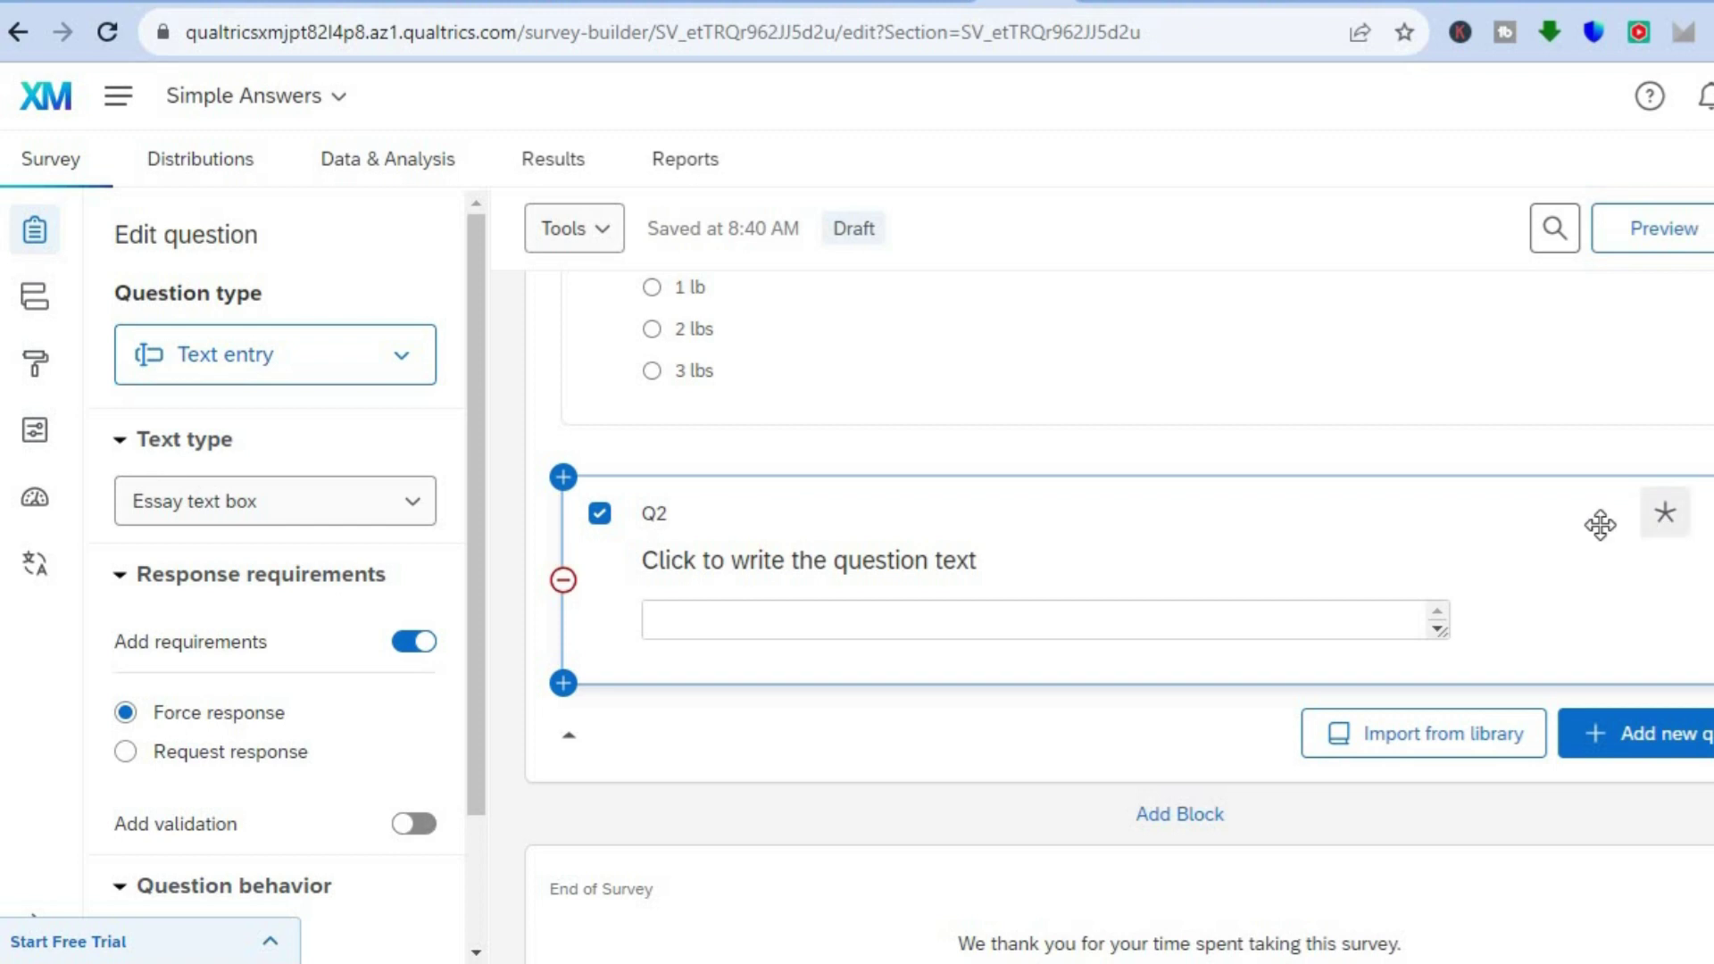
{"action": "left_click_drag", "start_coordinate": [474, 648], "coordinate": [483, 783]}
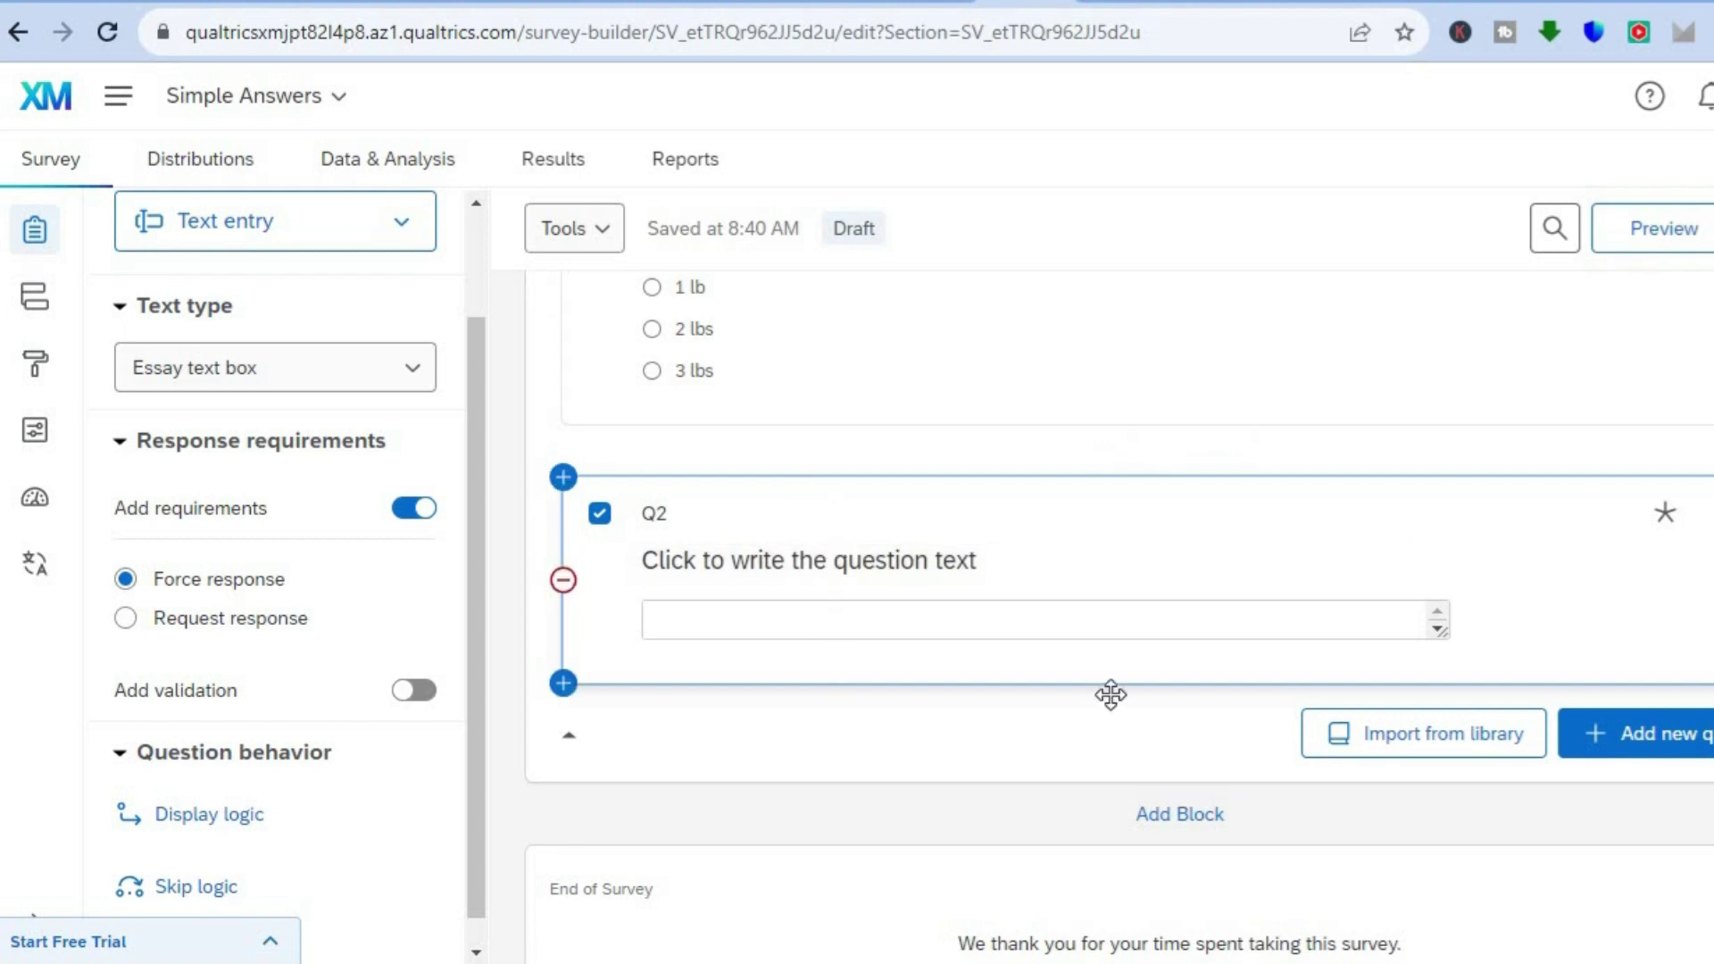
{"action": "left_click", "coordinate": [1182, 814]}
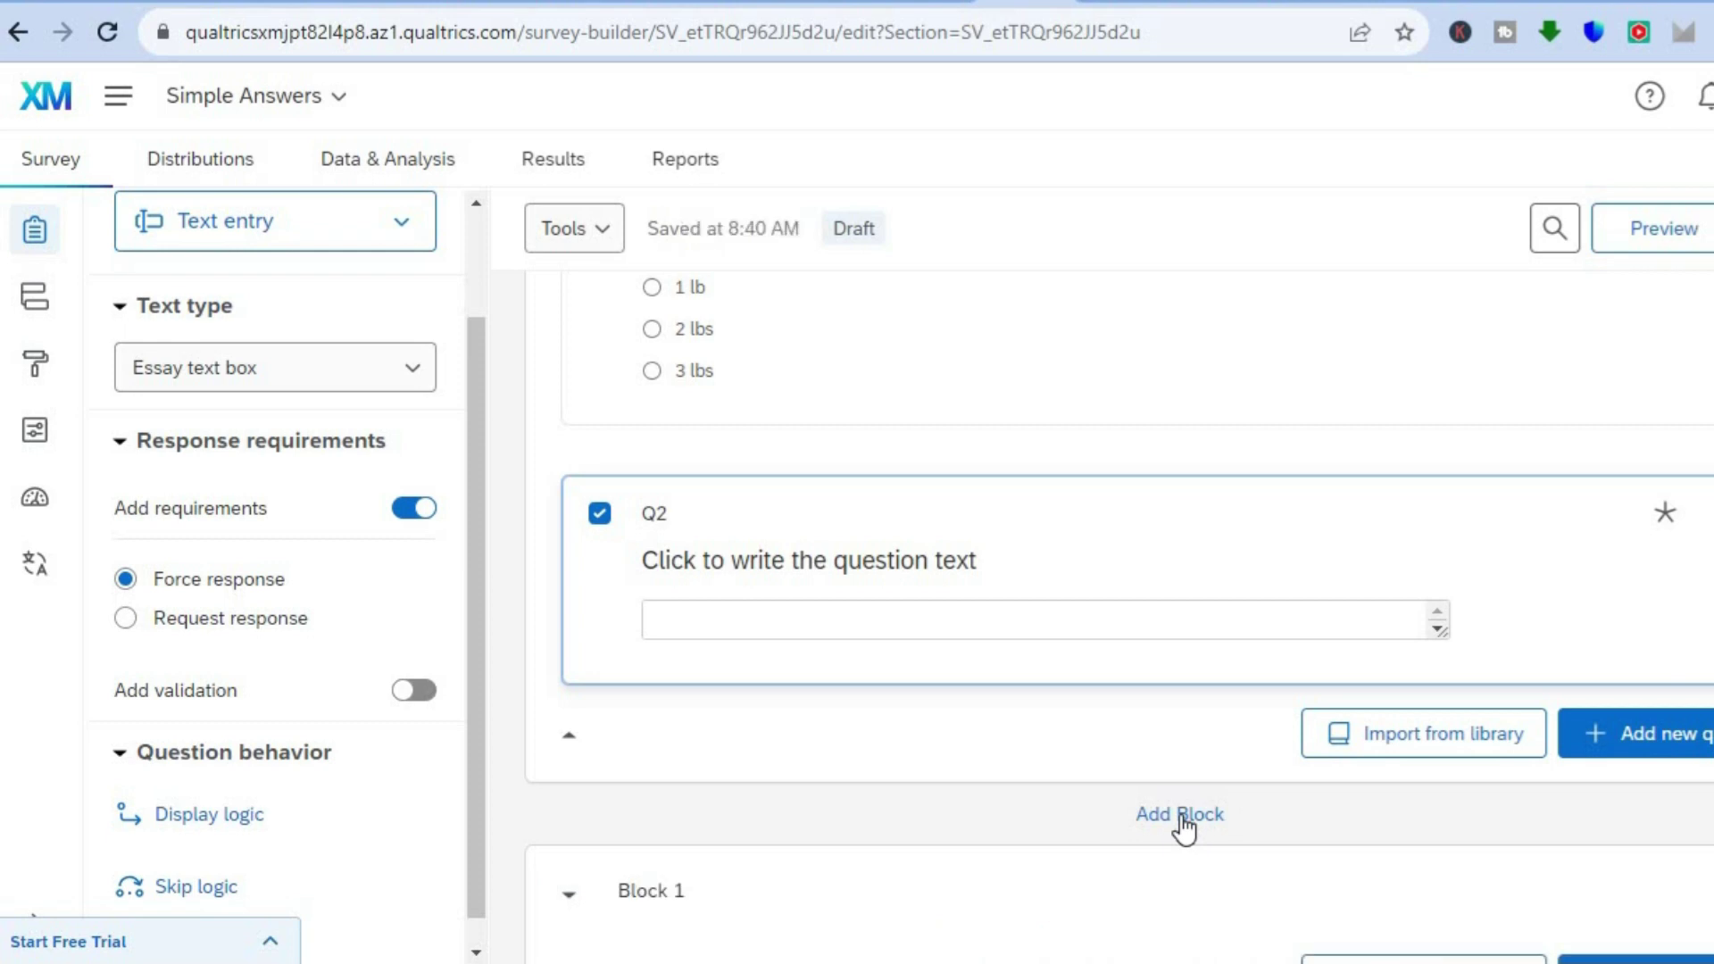
Step: Scroll down to view the new empty Block 1 beneath the question block
{"action": "scroll", "coordinate": [1094, 446], "scroll_direction": "down", "scroll_amount": 5}
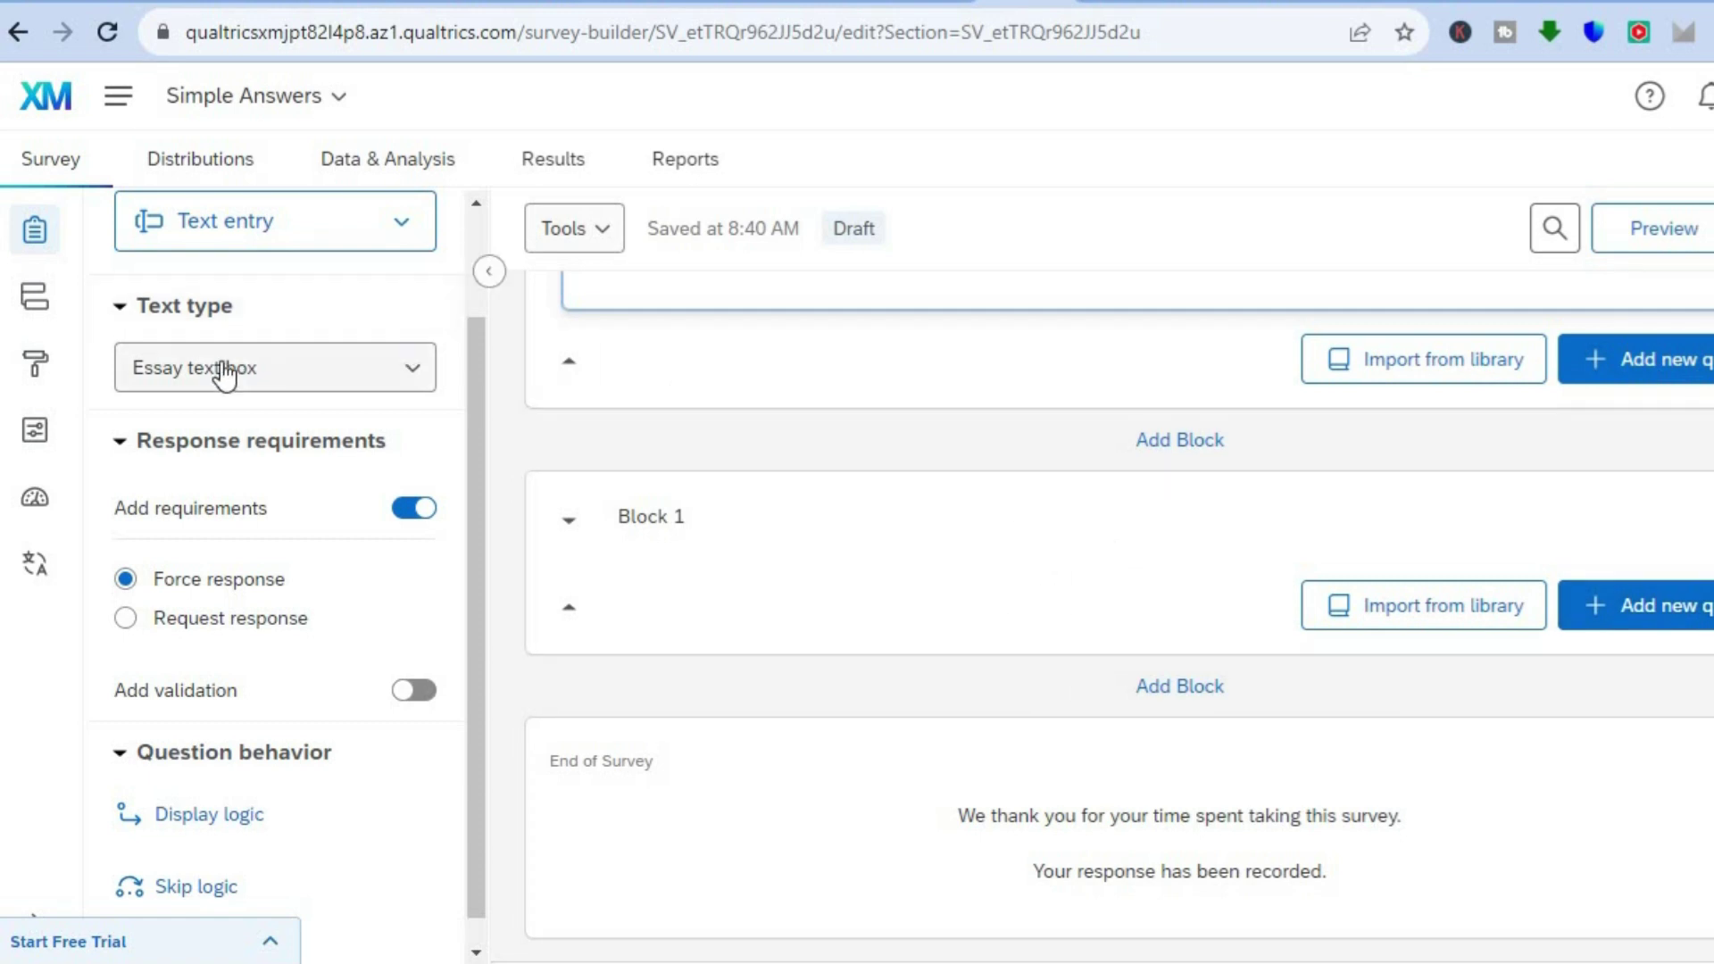
Step: Review both blocks in the survey flow, then head for the Look and feel settings
{"action": "left_click", "coordinate": [34, 296]}
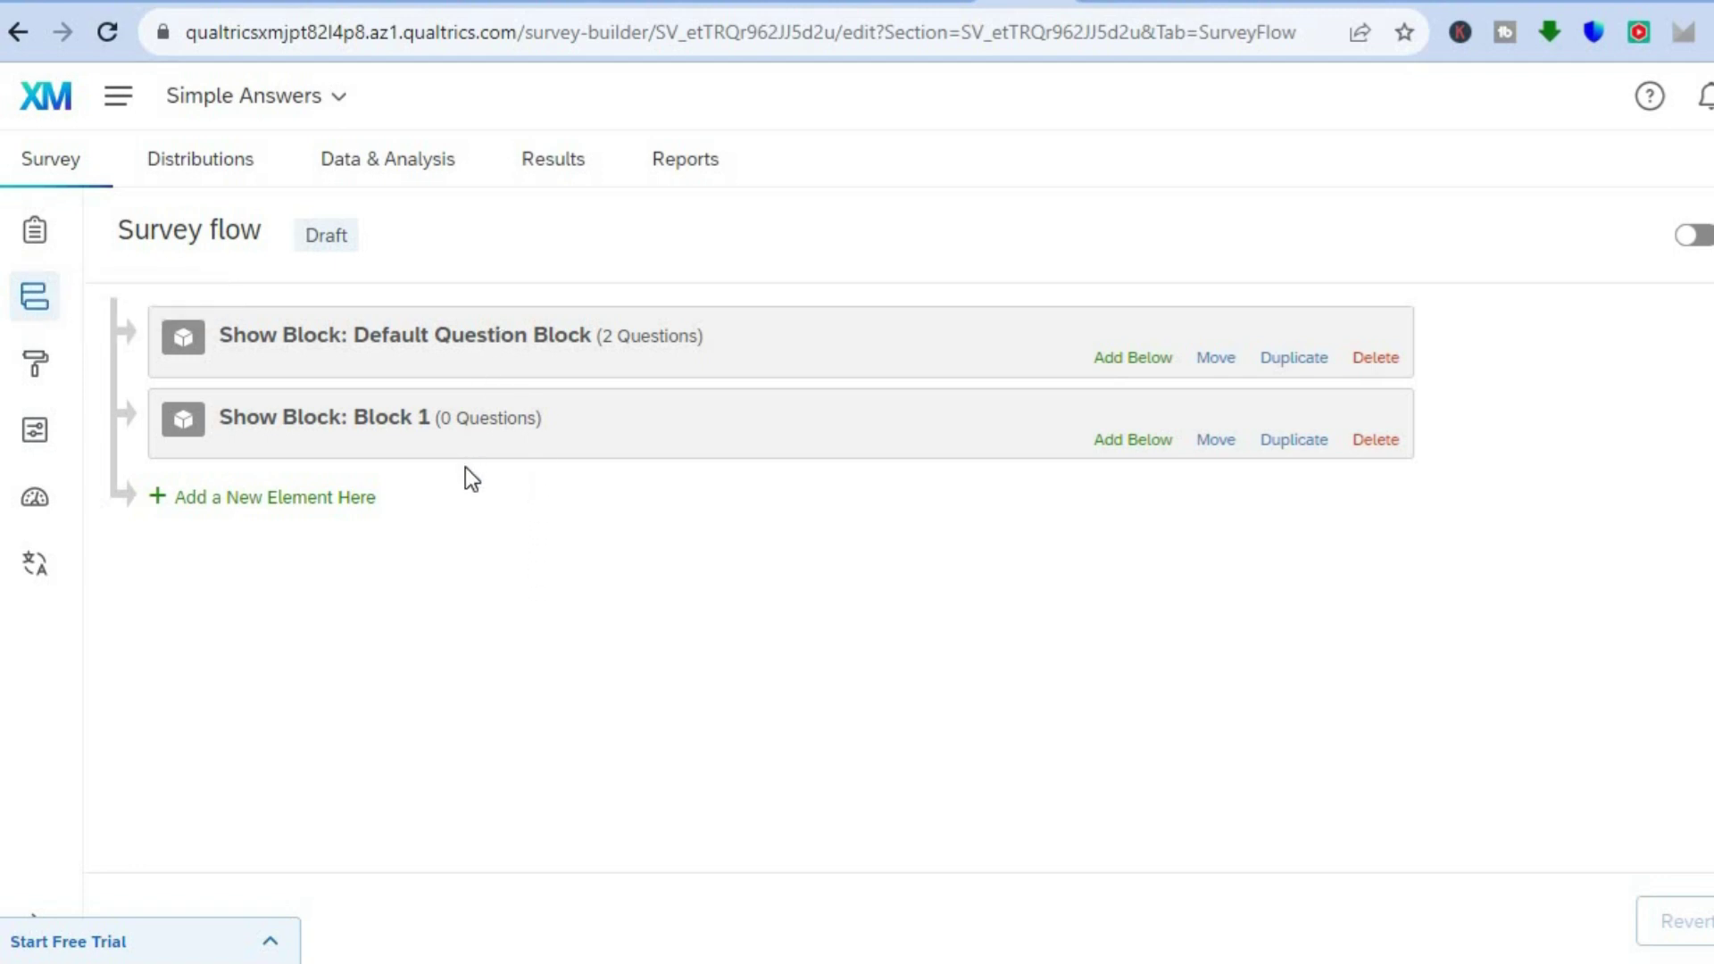
{"action": "left_click", "coordinate": [323, 500]}
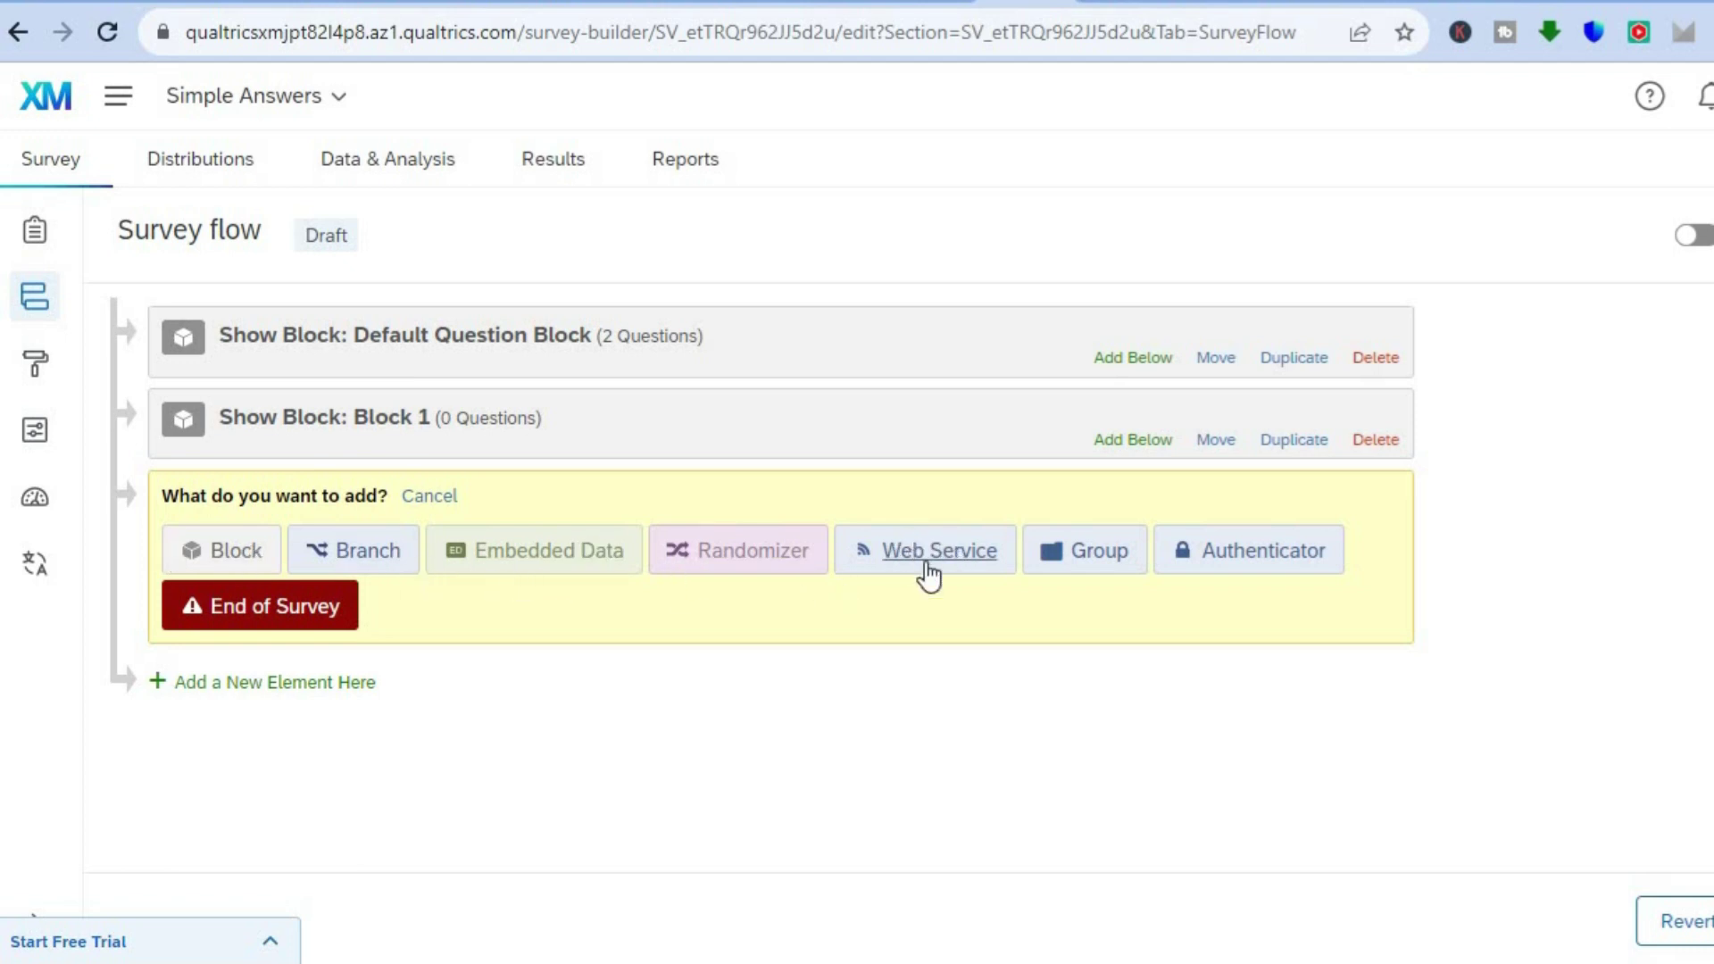
{"action": "left_click", "coordinate": [41, 367]}
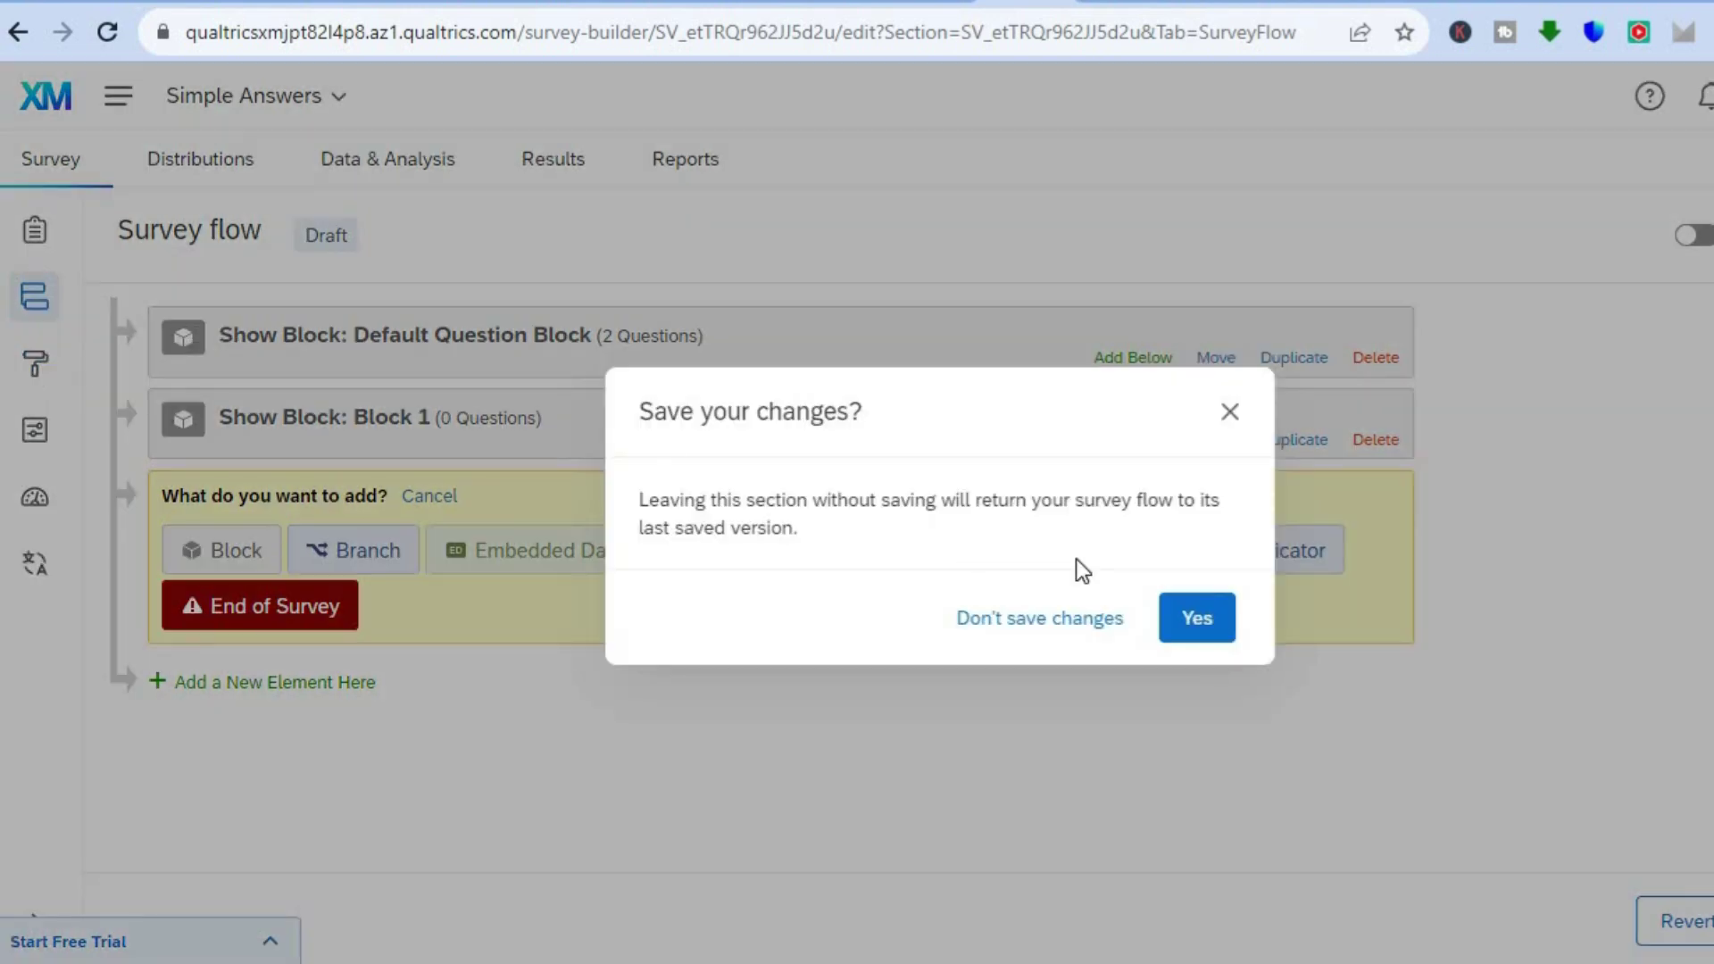
Step: Save the flow changes and apply the Glacier Mountains theme to the survey
{"action": "left_click", "coordinate": [1183, 625]}
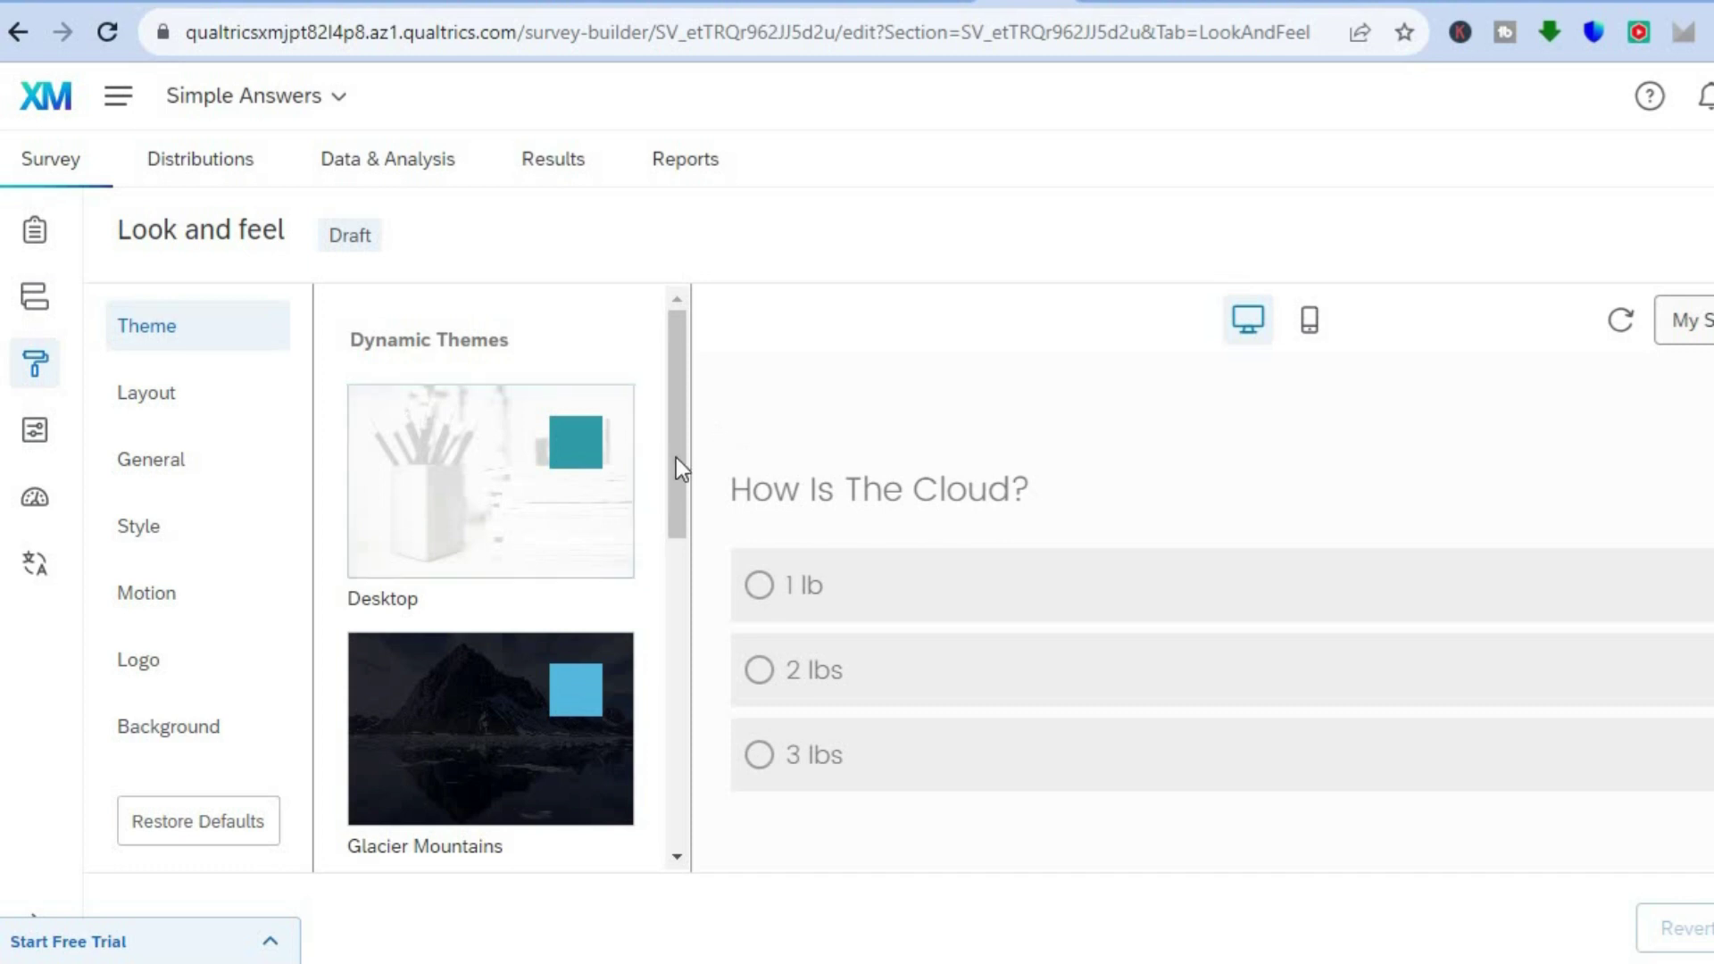
{"action": "left_click_drag", "start_coordinate": [677, 454], "coordinate": [673, 555]}
{"action": "left_click", "coordinate": [497, 533]}
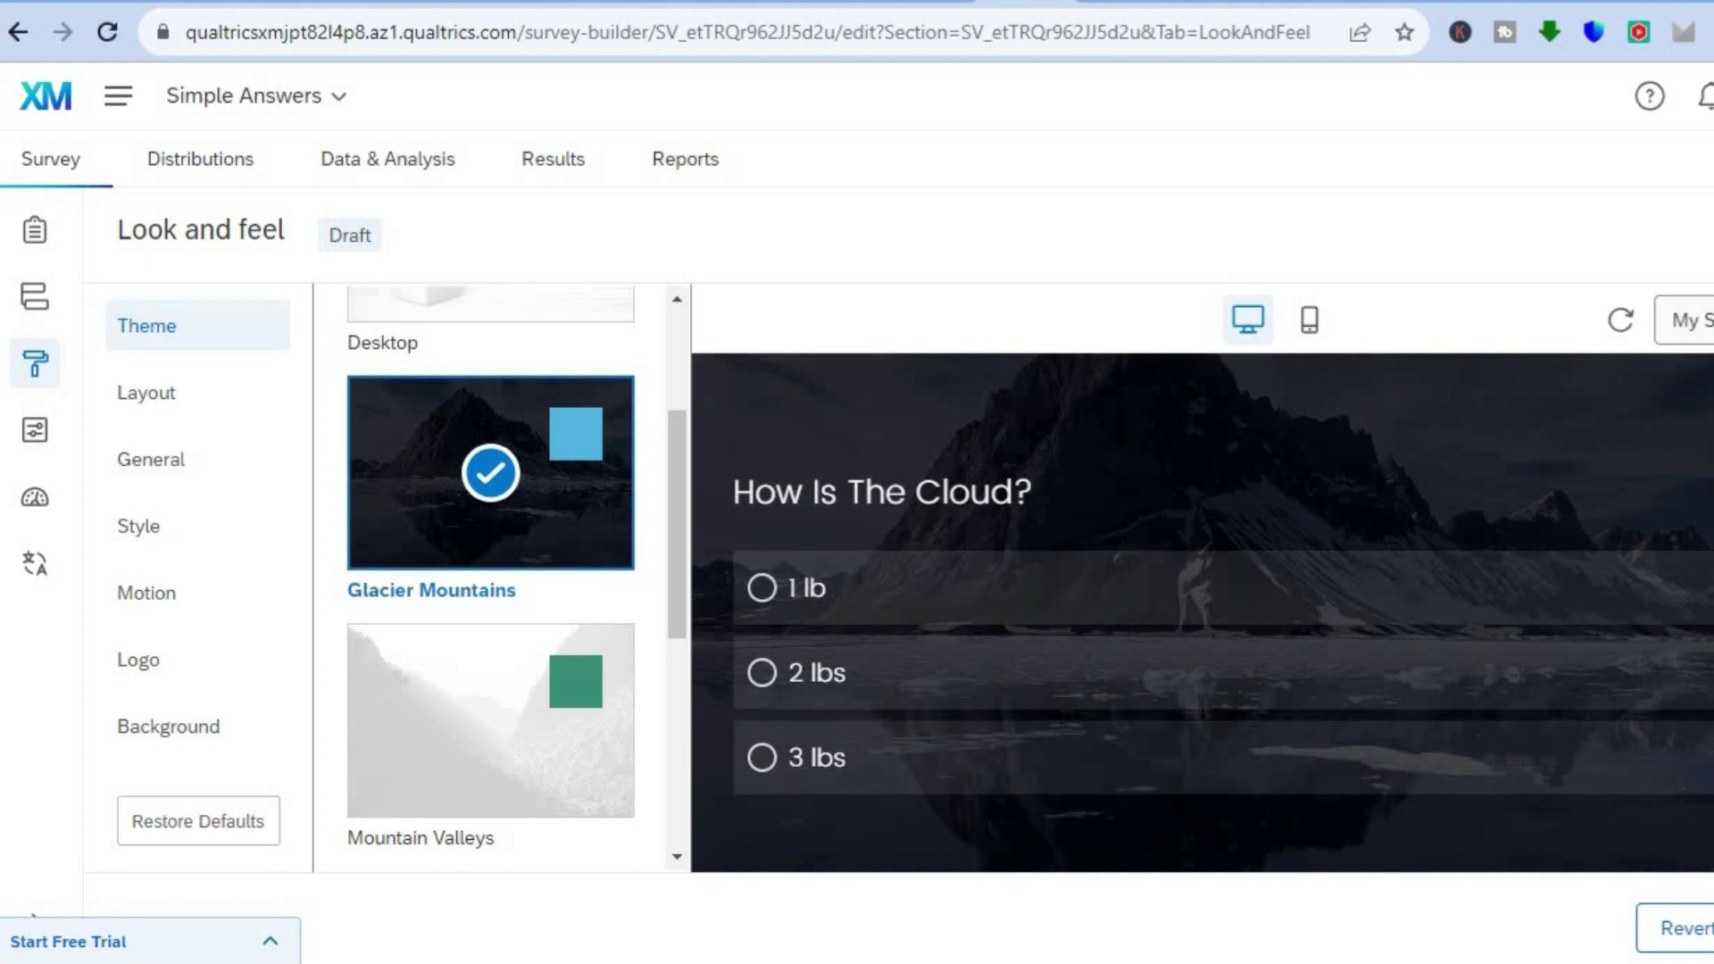
{"action": "scroll", "coordinate": [1202, 612], "scroll_direction": "down", "scroll_amount": 5}
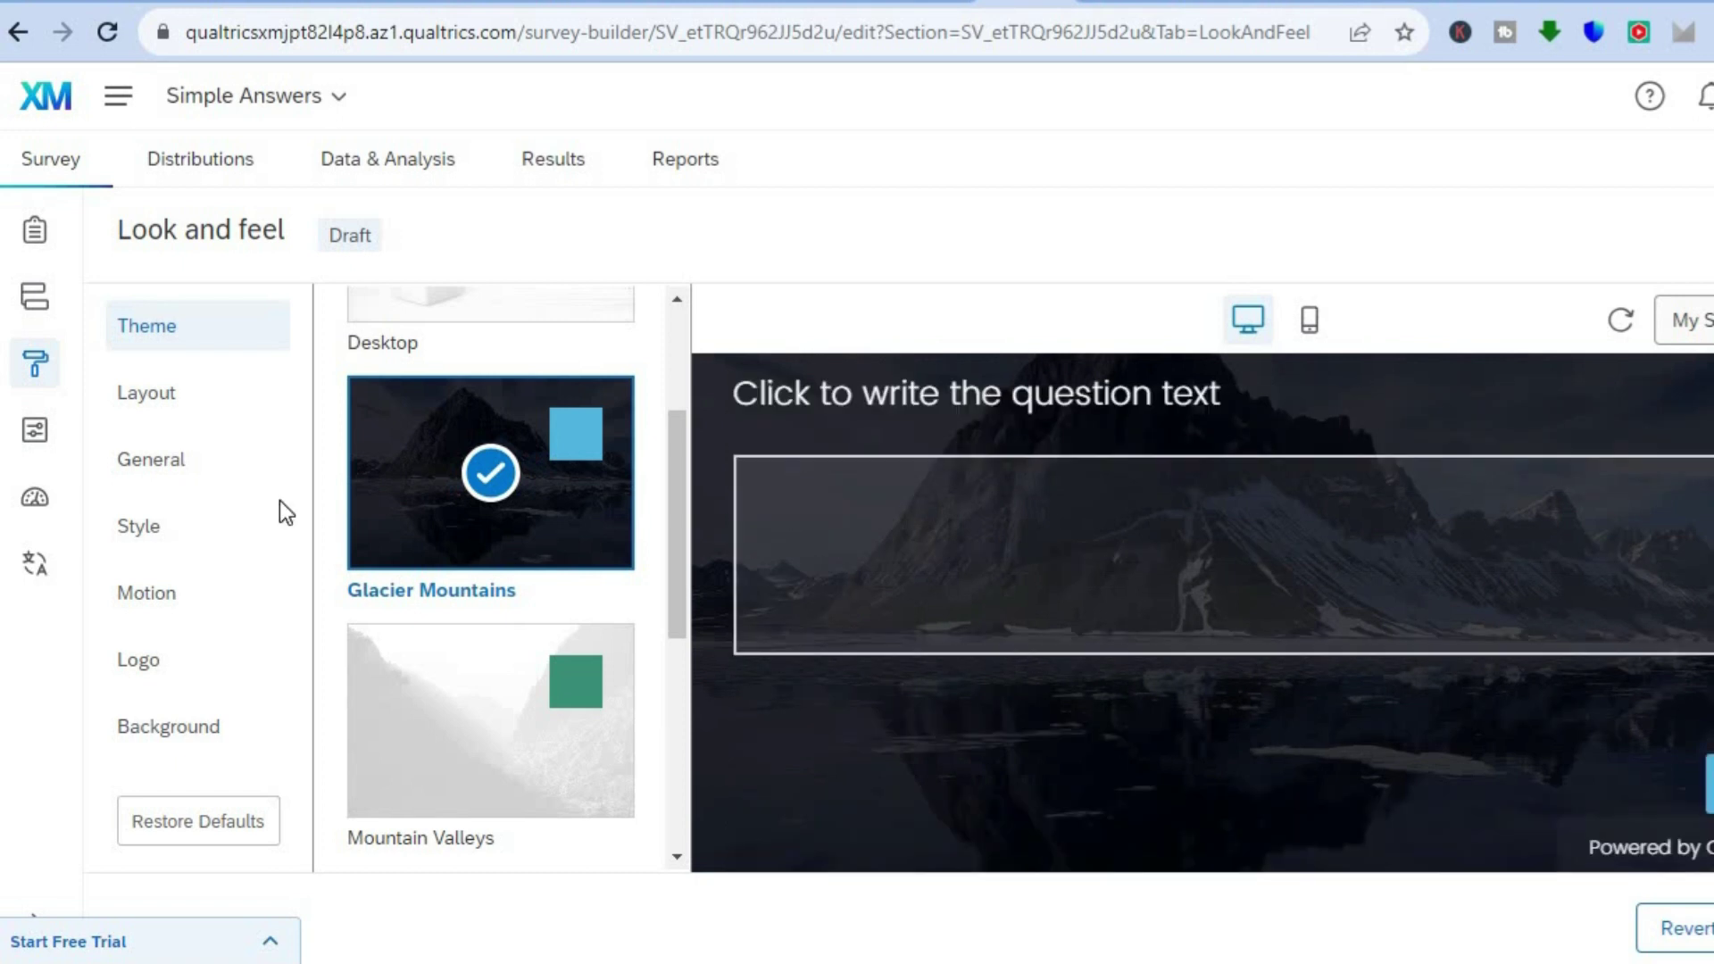
Step: Browse the Layout, Style, Logo and Background settings, previewing mobile and desktop views
{"action": "left_click", "coordinate": [133, 392]}
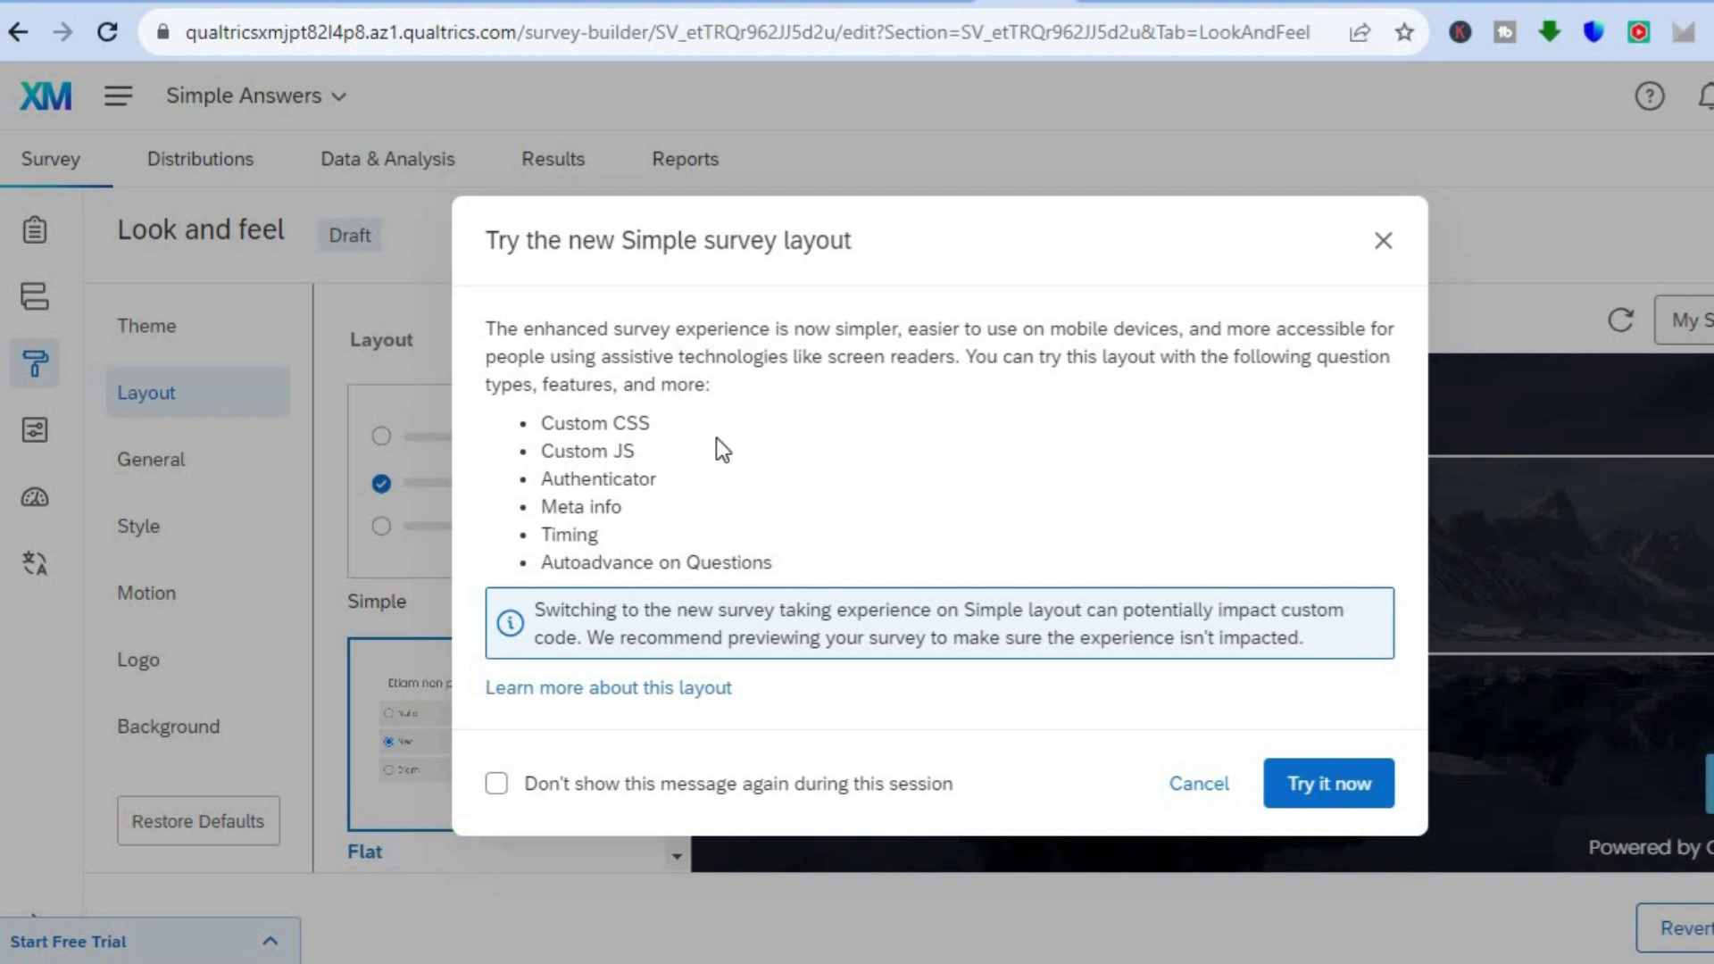
{"action": "left_click", "coordinate": [1382, 240]}
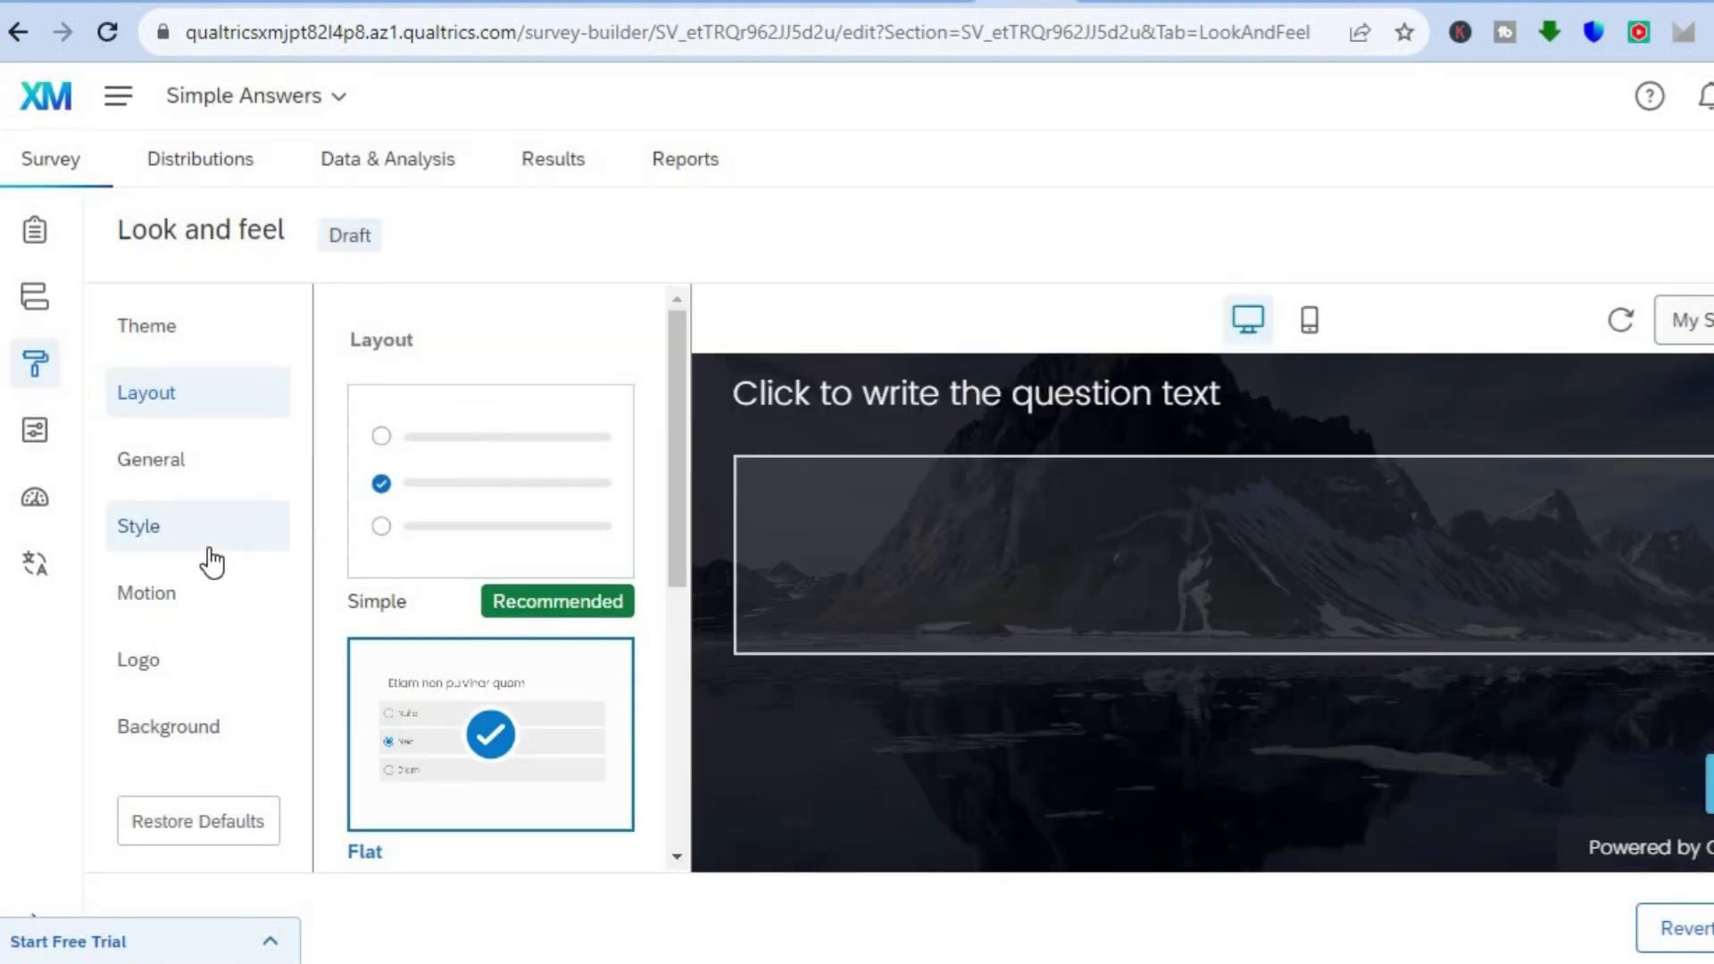
{"action": "left_click", "coordinate": [213, 563]}
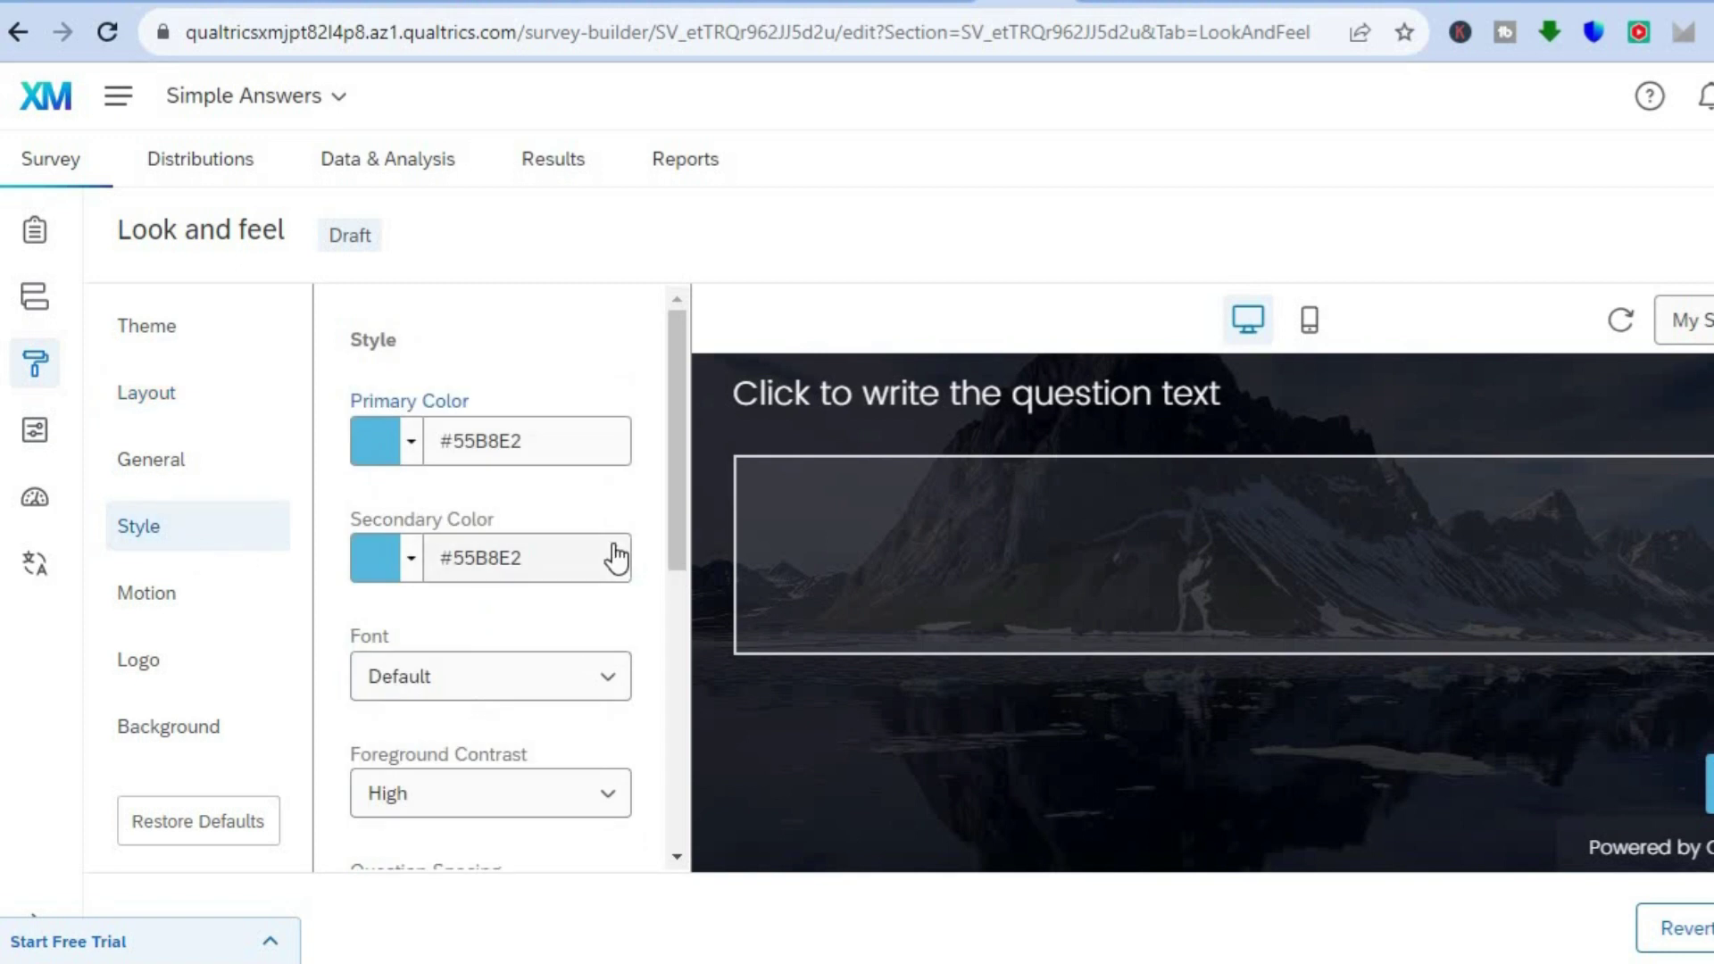
{"action": "left_click_drag", "start_coordinate": [674, 509], "coordinate": [635, 721]}
{"action": "scroll", "coordinate": [648, 633], "scroll_direction": "down", "scroll_amount": 4}
{"action": "left_click", "coordinate": [186, 677]}
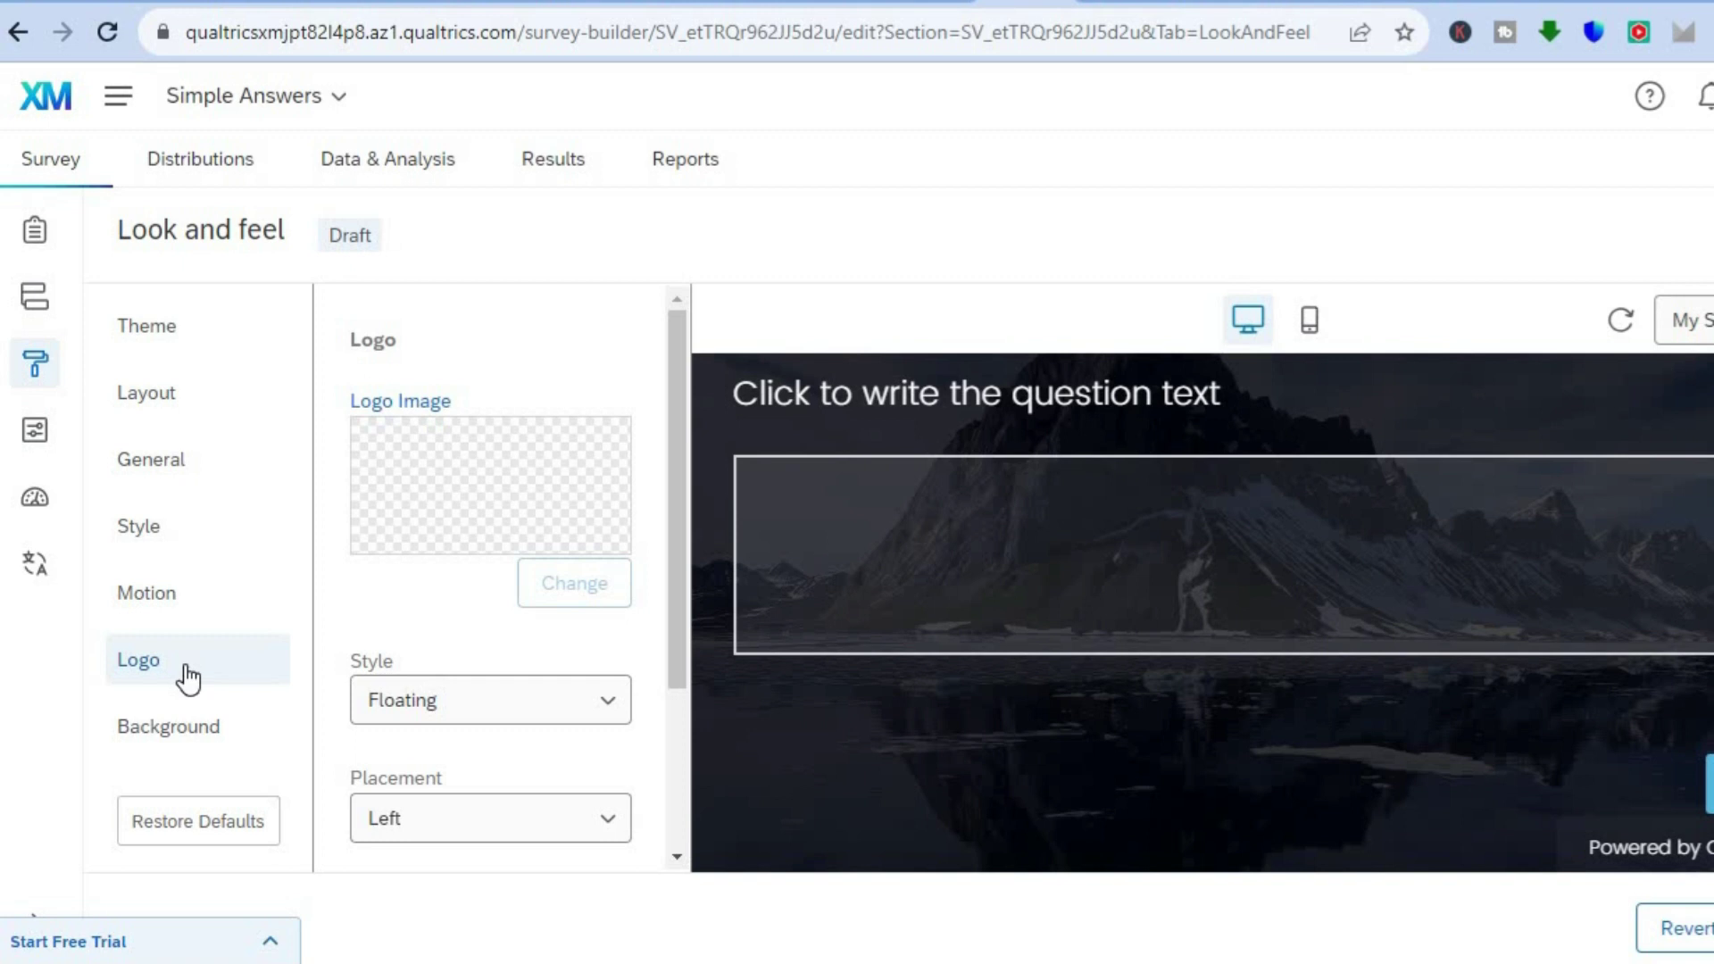
{"action": "left_click", "coordinate": [208, 729]}
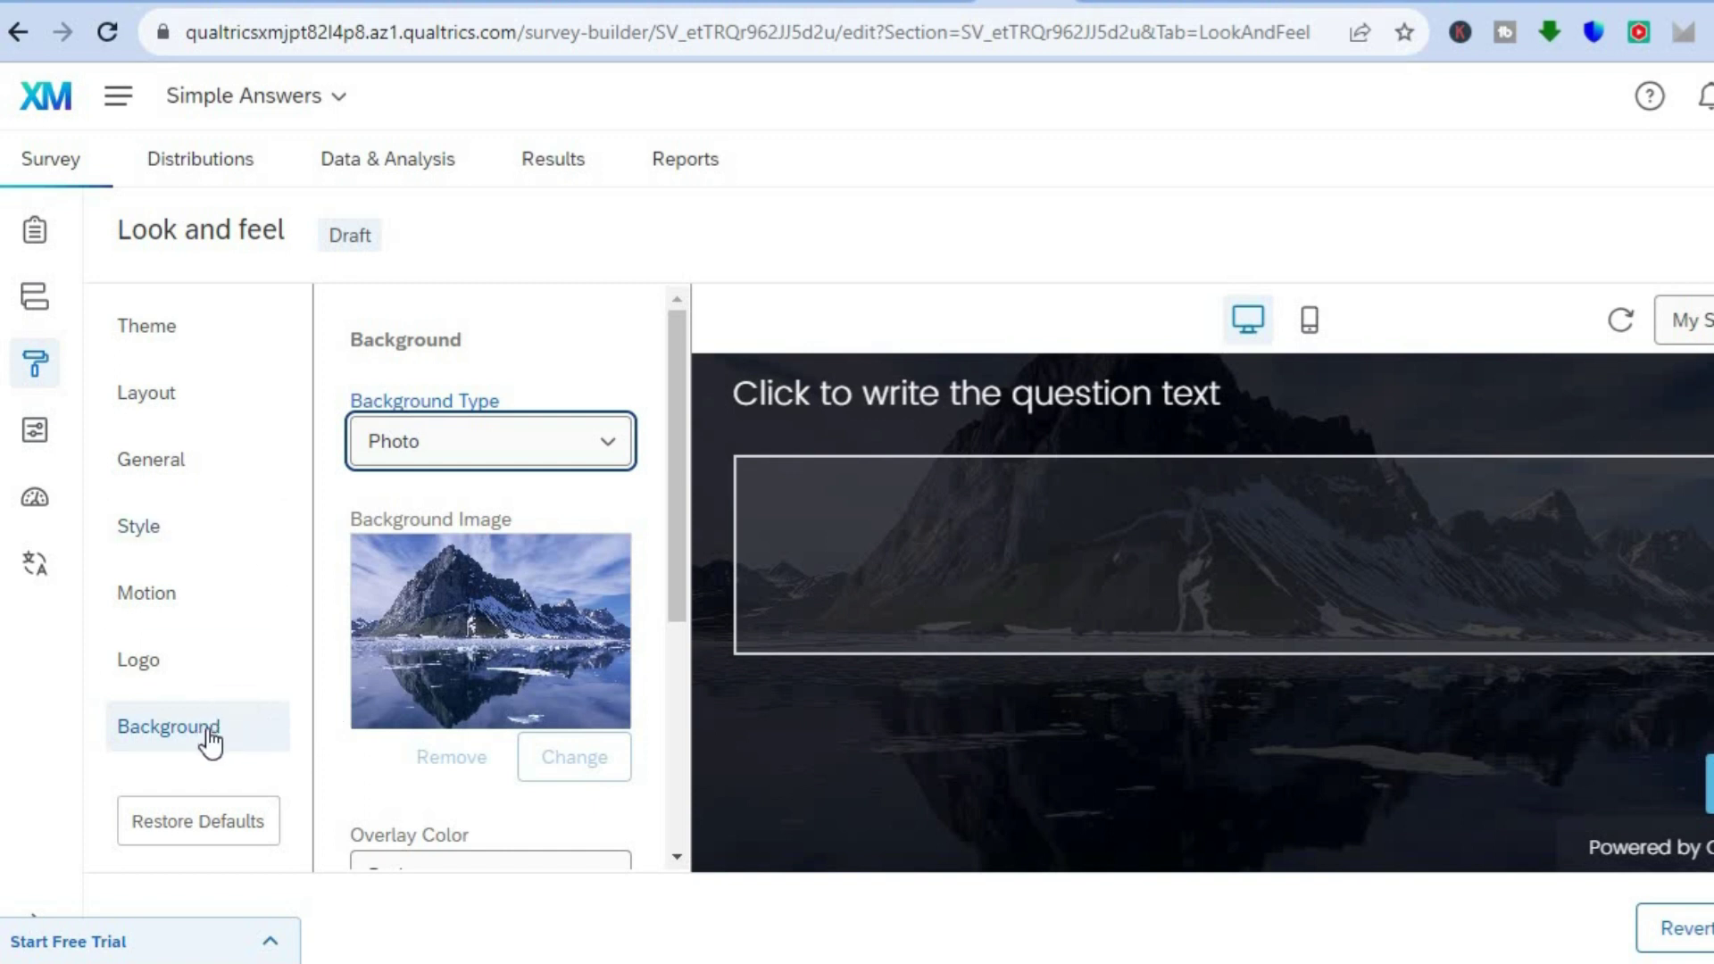
{"action": "left_click", "coordinate": [1316, 323]}
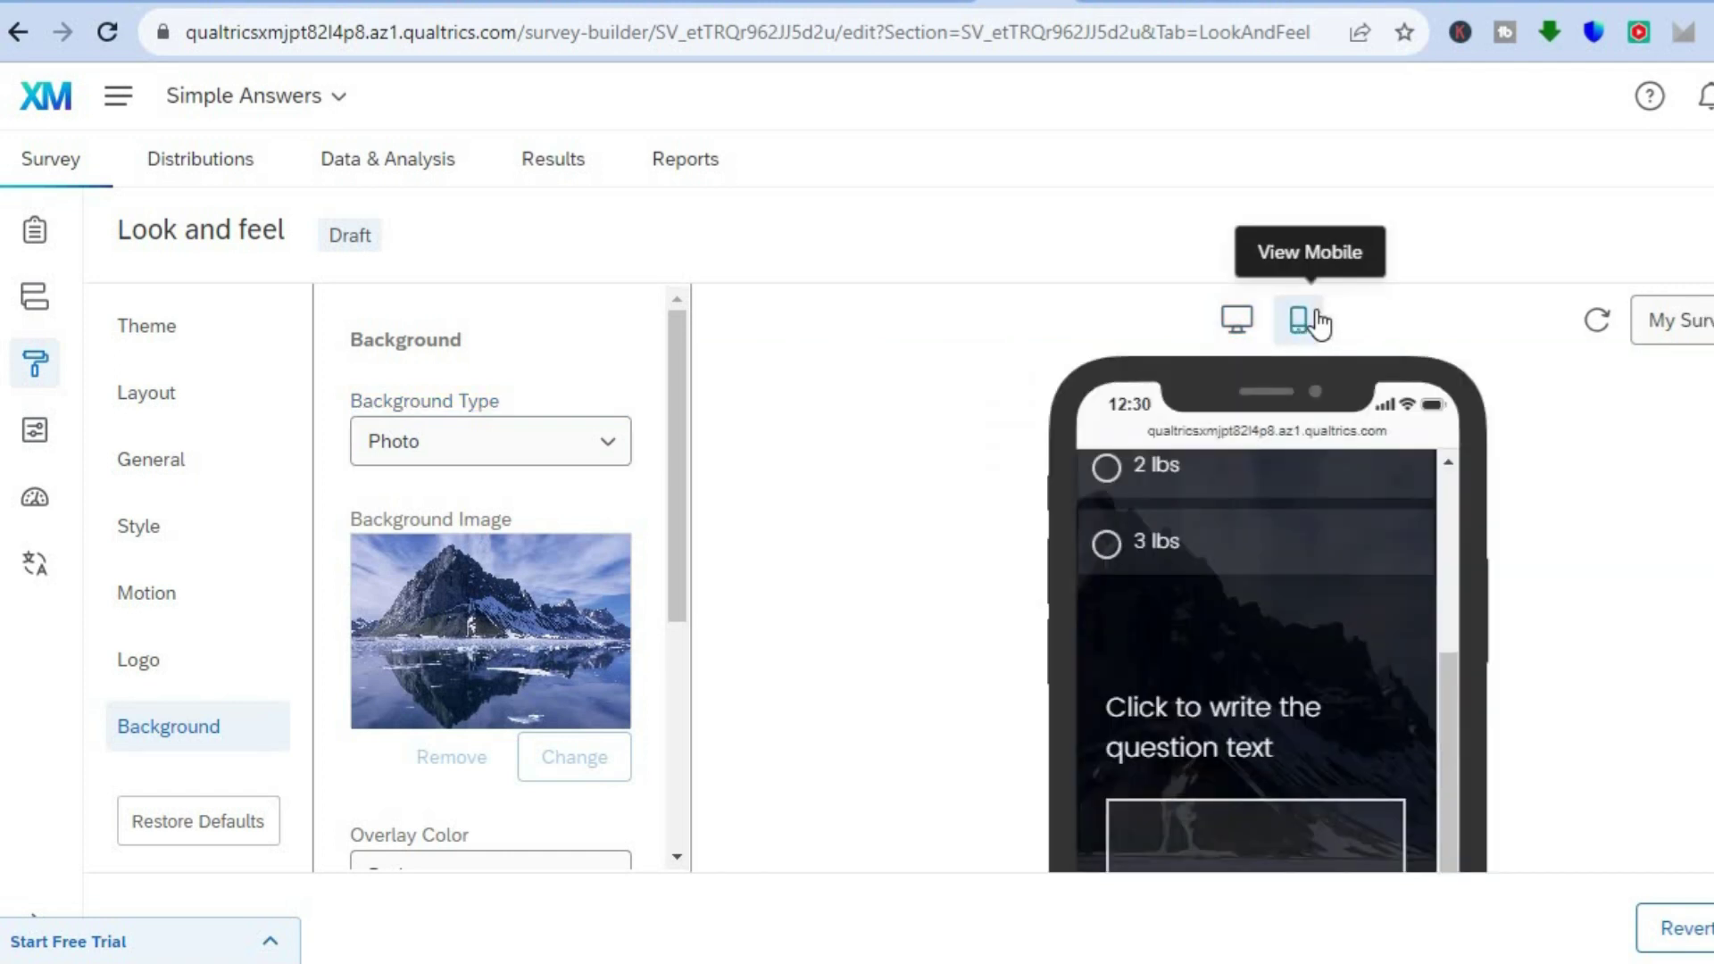
{"action": "left_click", "coordinate": [1244, 320]}
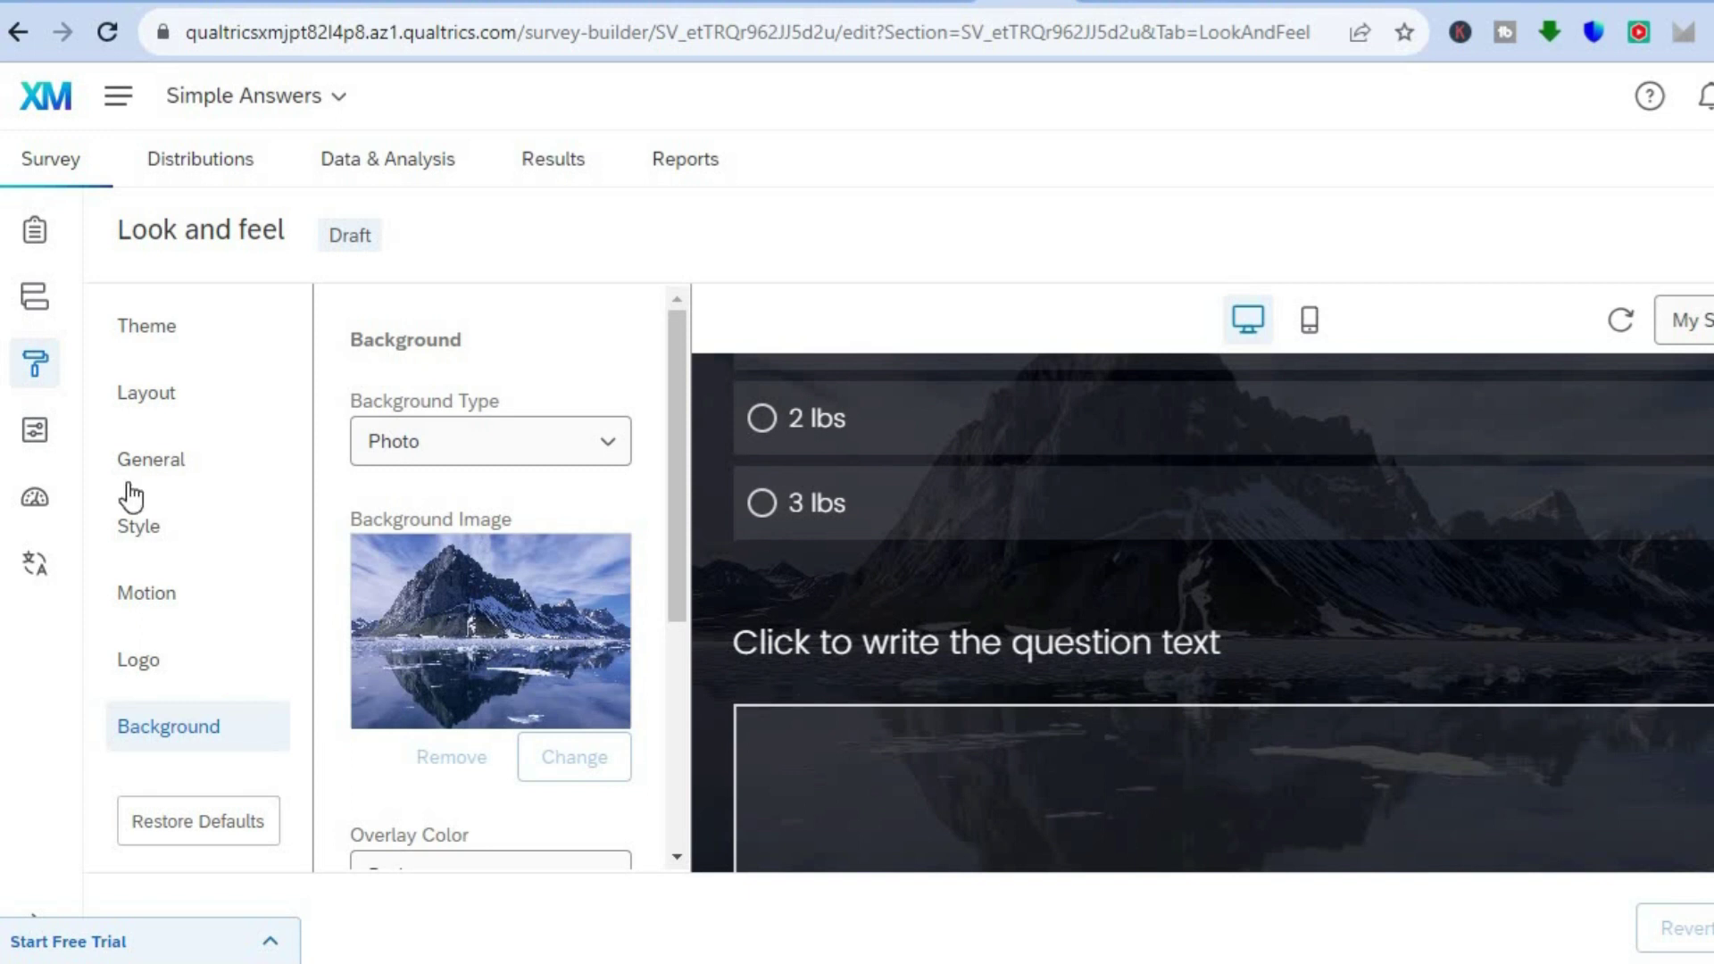
Step: Review the survey's General options settings, then check its Quotas page
{"action": "left_click", "coordinate": [35, 437]}
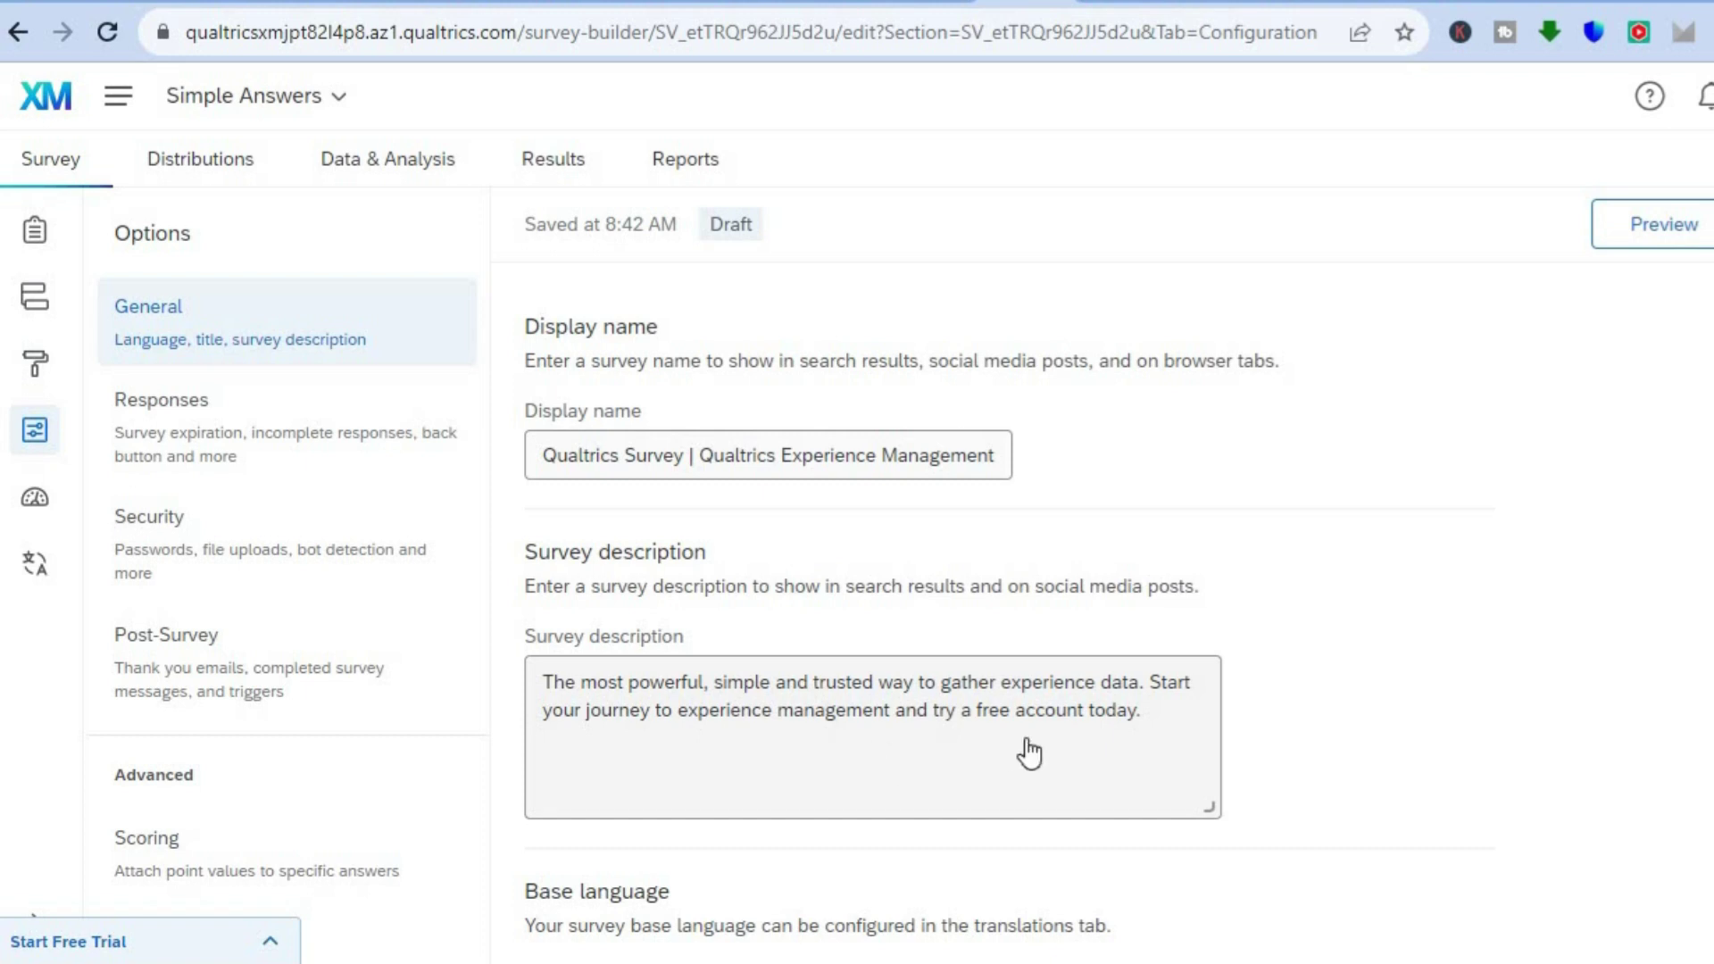
{"action": "scroll", "coordinate": [874, 581], "scroll_direction": "down", "scroll_amount": 4}
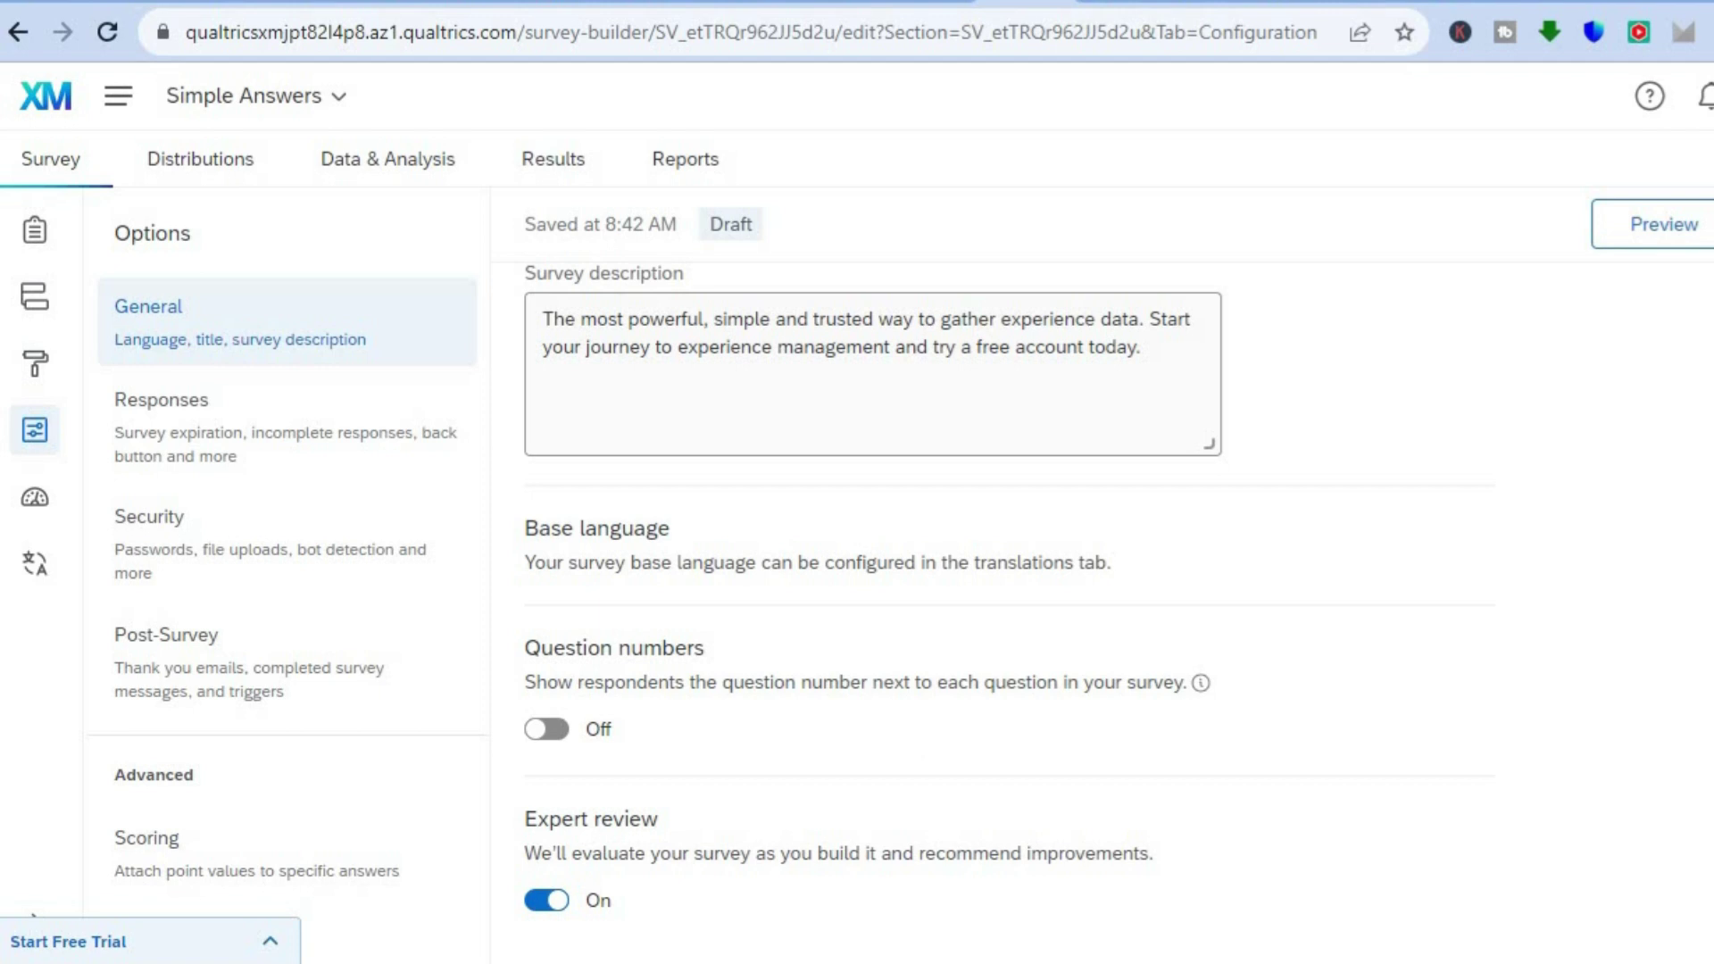
{"action": "left_click", "coordinate": [34, 500]}
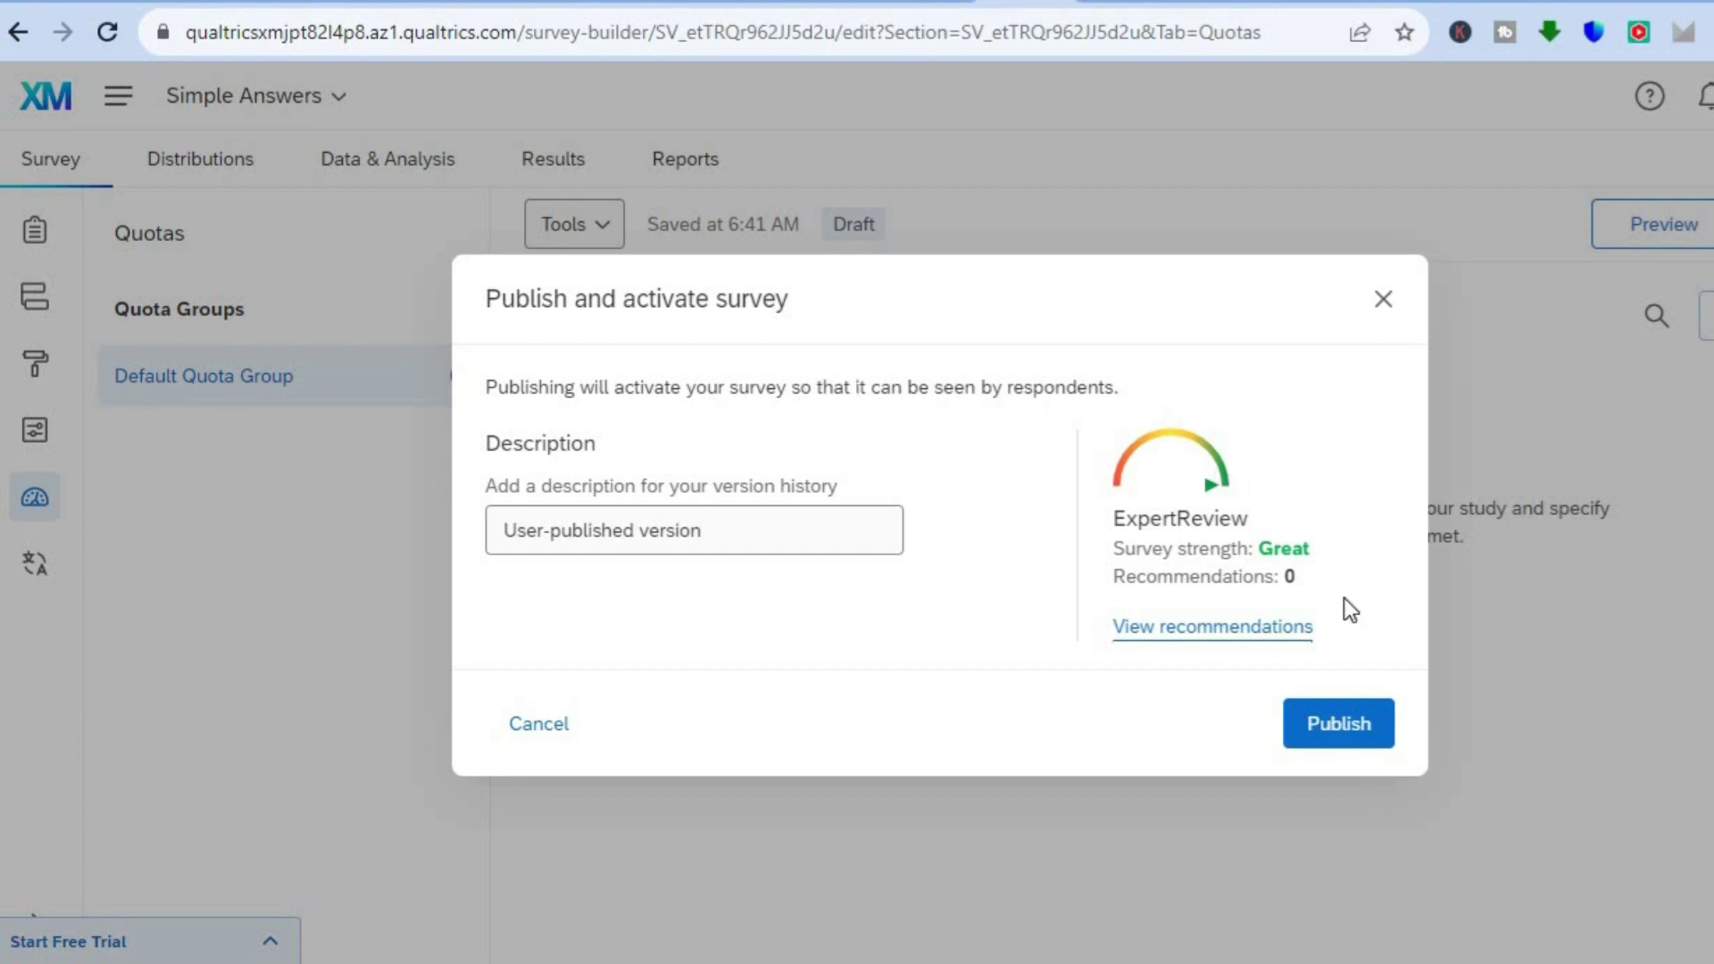
Step: Publish and activate Simple Answers, copy its anonymous survey link, and close the confirmation
{"action": "left_click", "coordinate": [1348, 725]}
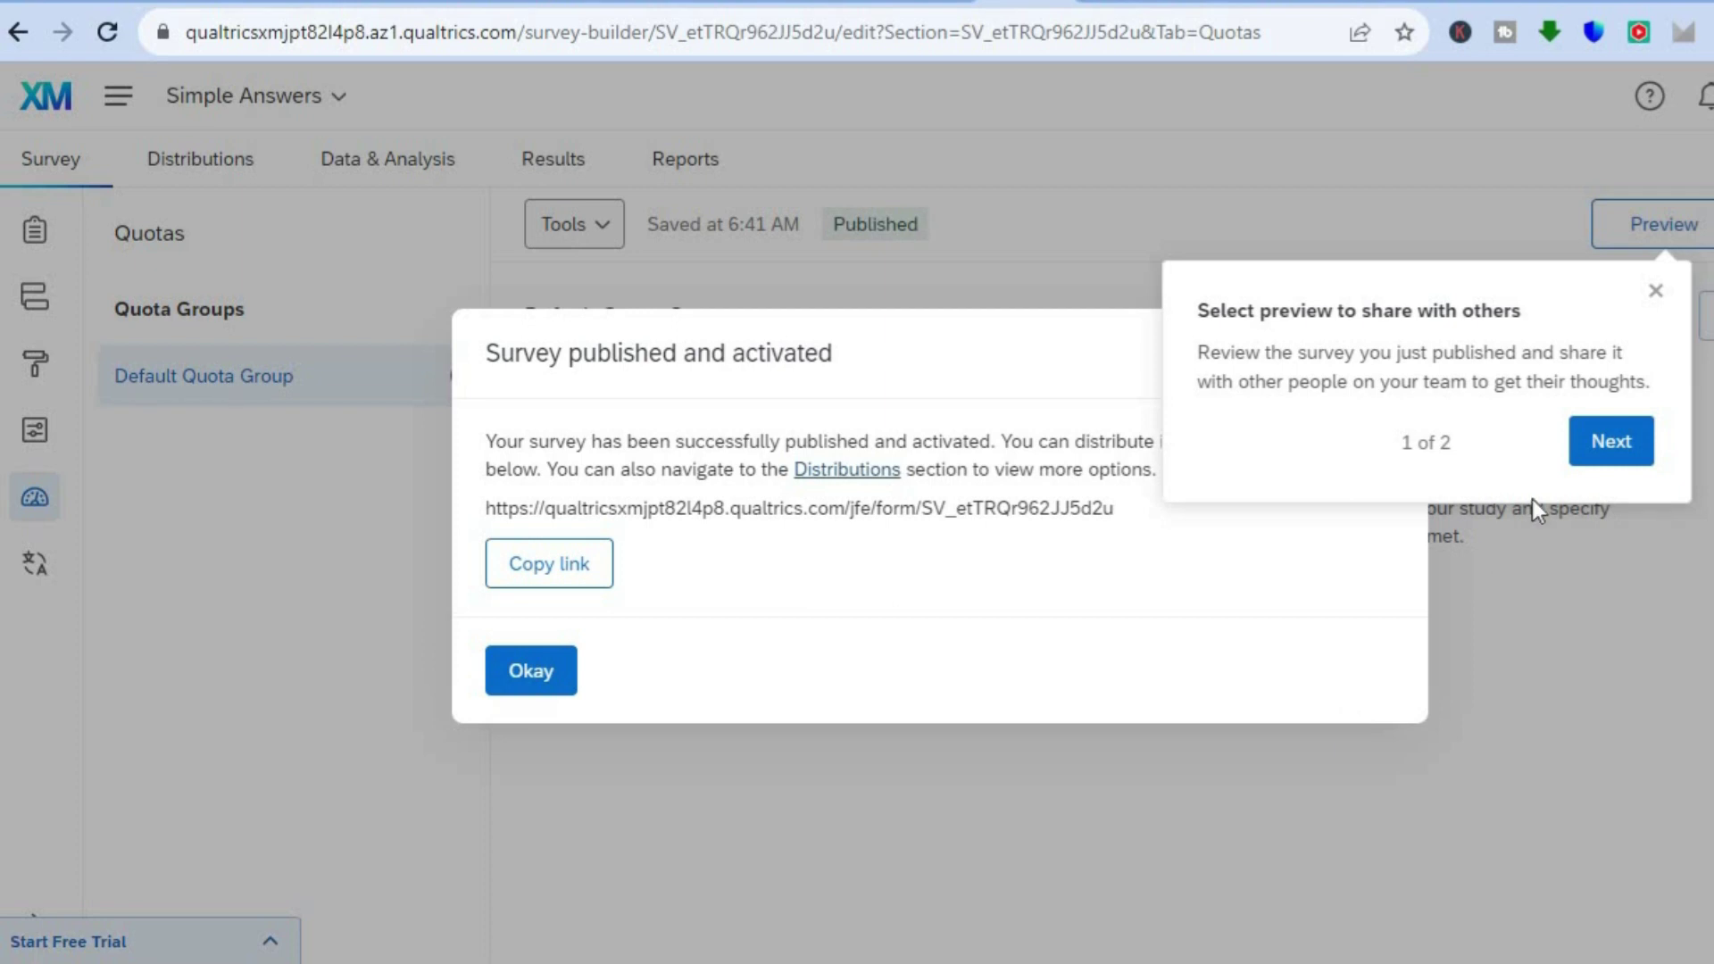
{"action": "left_click", "coordinate": [1656, 291]}
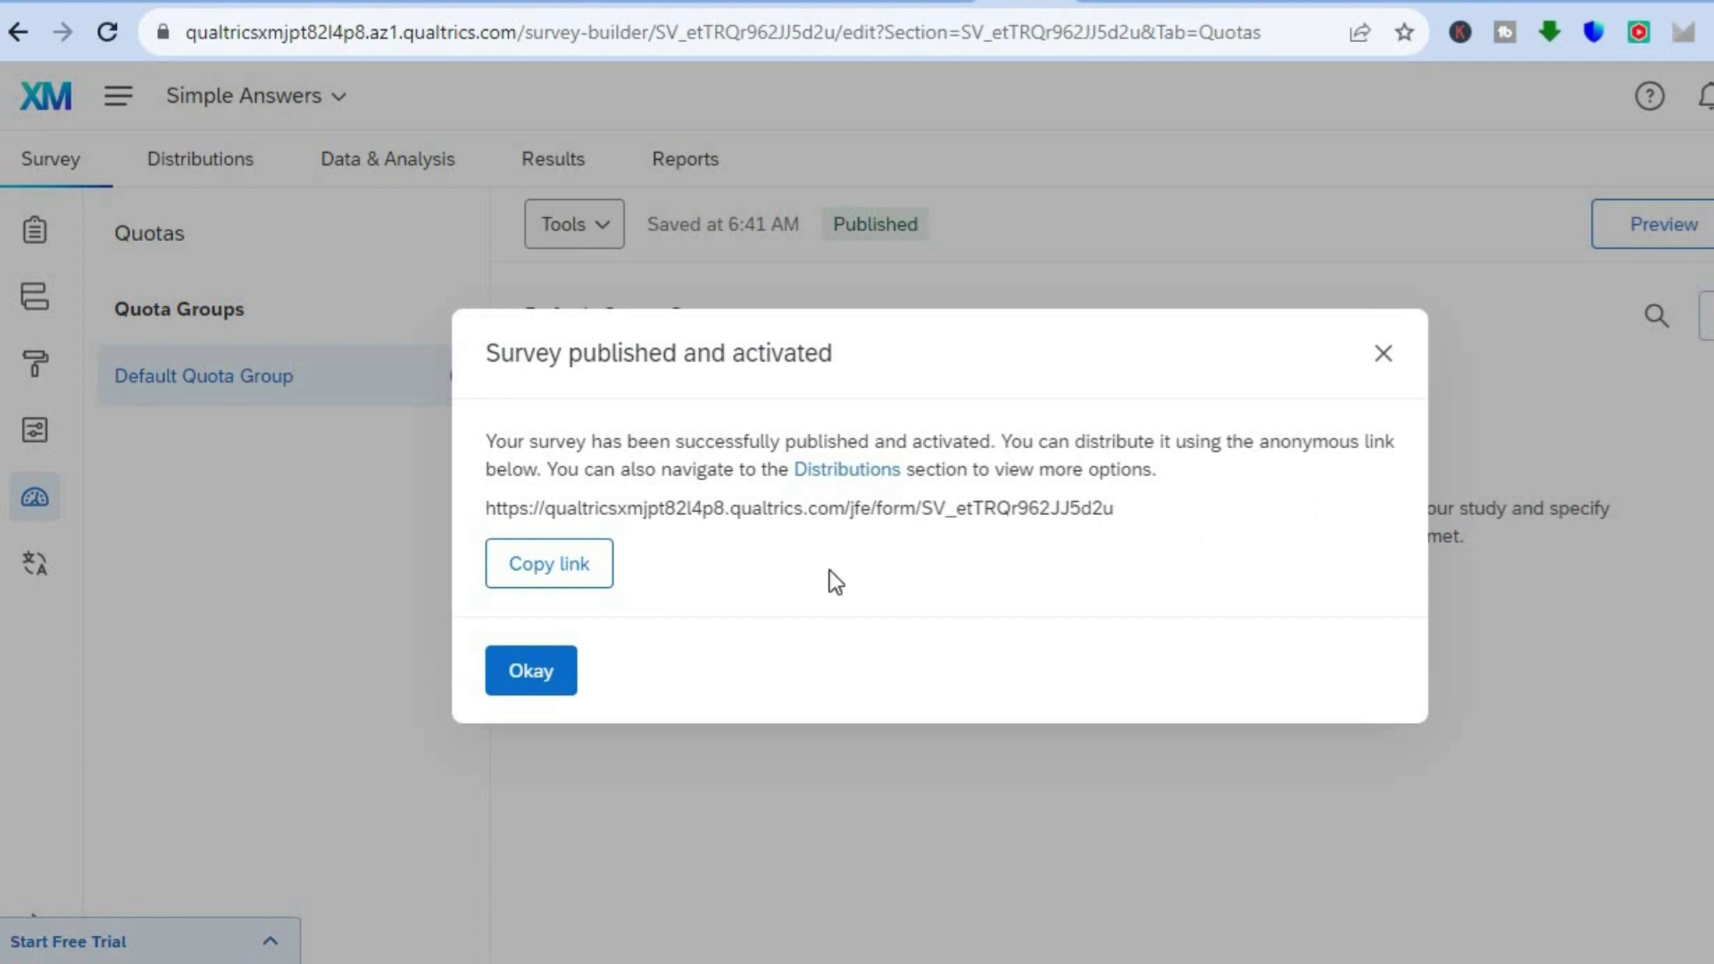
{"action": "left_click", "coordinate": [590, 582]}
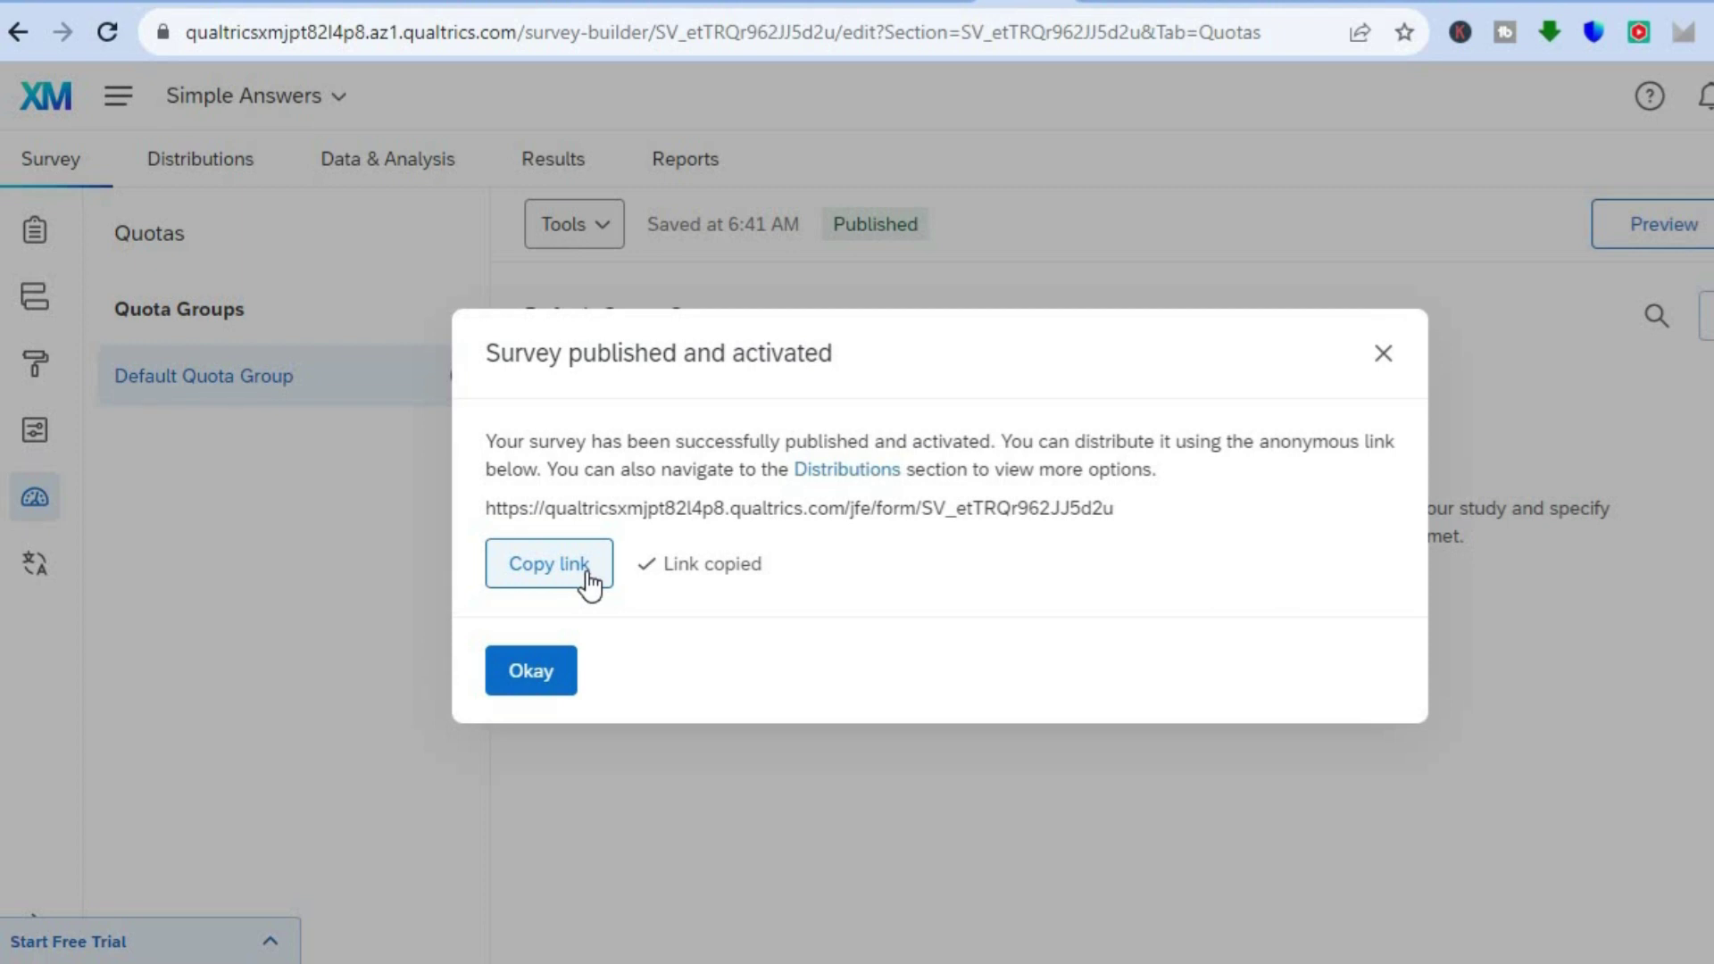
{"action": "left_click", "coordinate": [532, 671]}
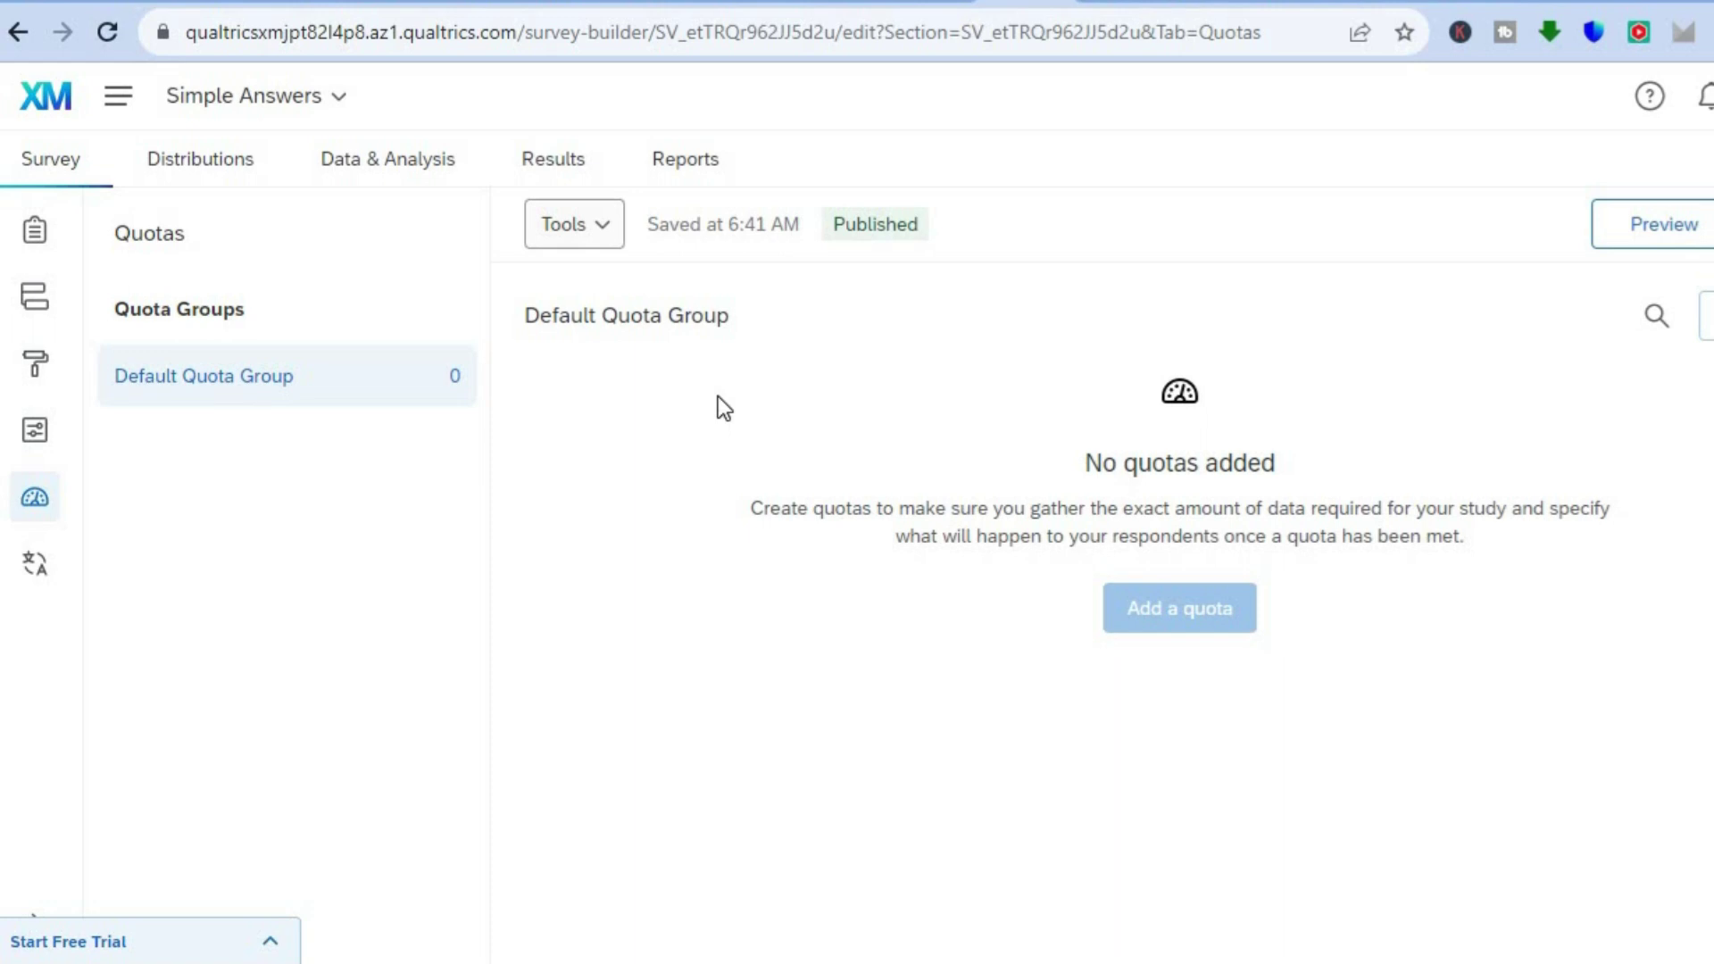
Step: Open the Results dashboard, skipping the tour, to show the 'How Is The Cloud?' chart
{"action": "left_click", "coordinate": [561, 148]}
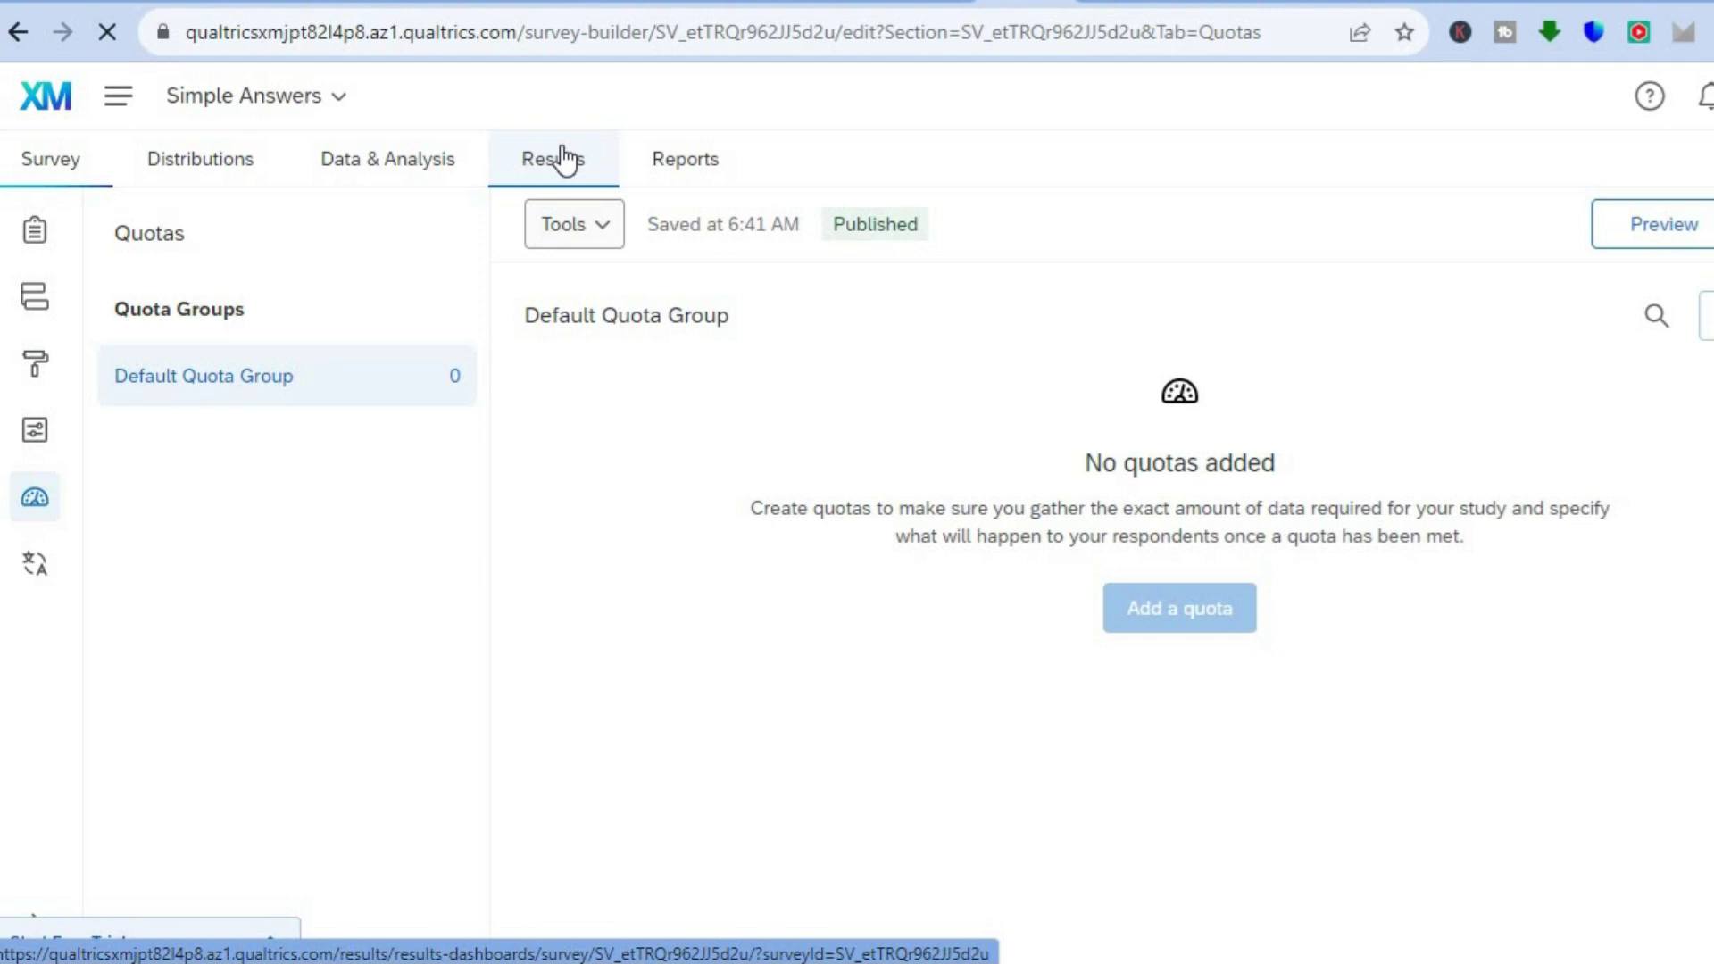
{"action": "left_click", "coordinate": [709, 164]}
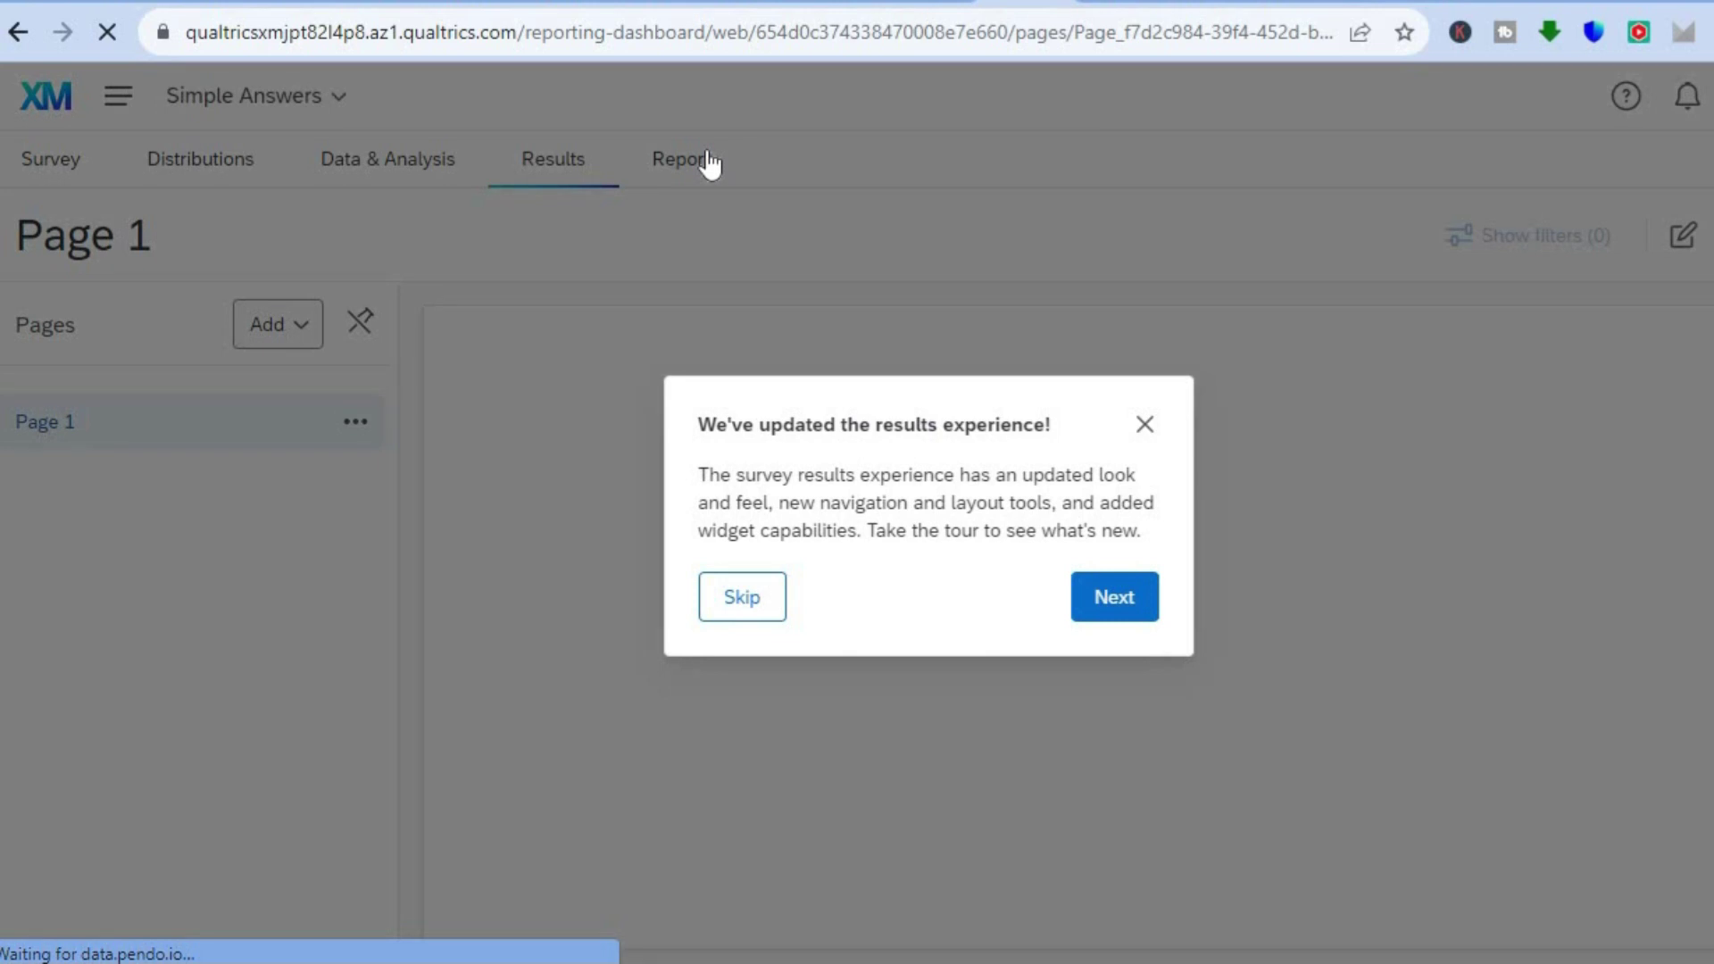
{"action": "left_click", "coordinate": [741, 605]}
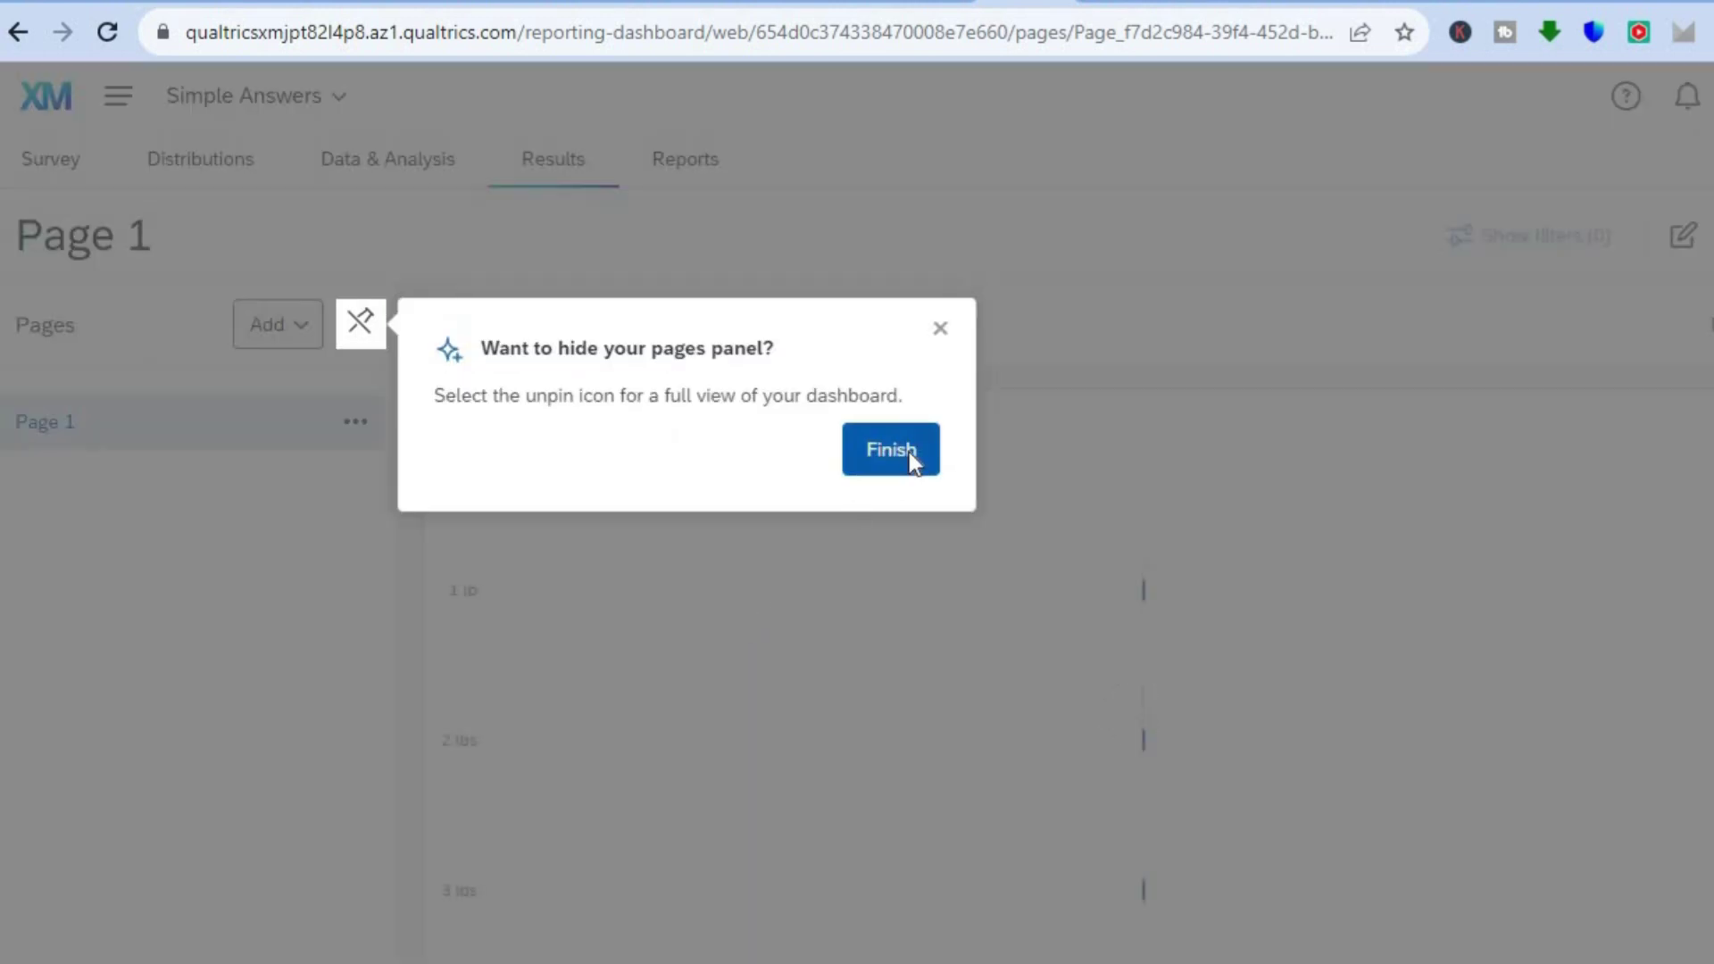
{"action": "left_click", "coordinate": [909, 452]}
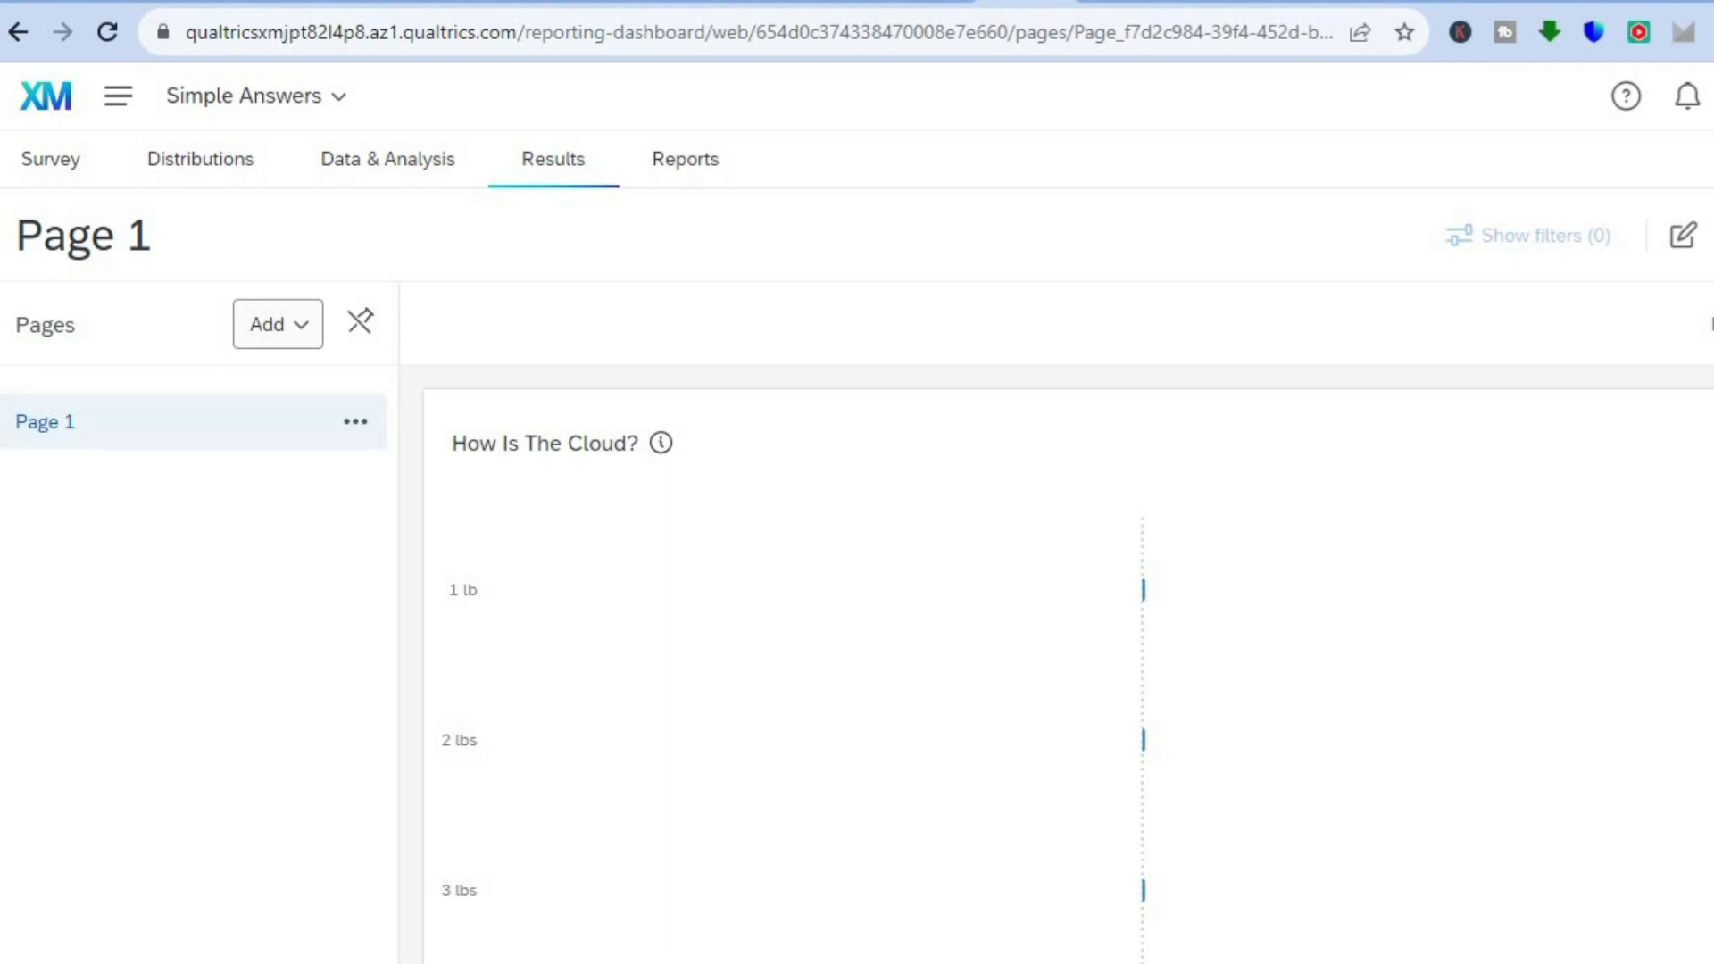
{"action": "scroll", "coordinate": [1068, 665], "scroll_direction": "down", "scroll_amount": 2}
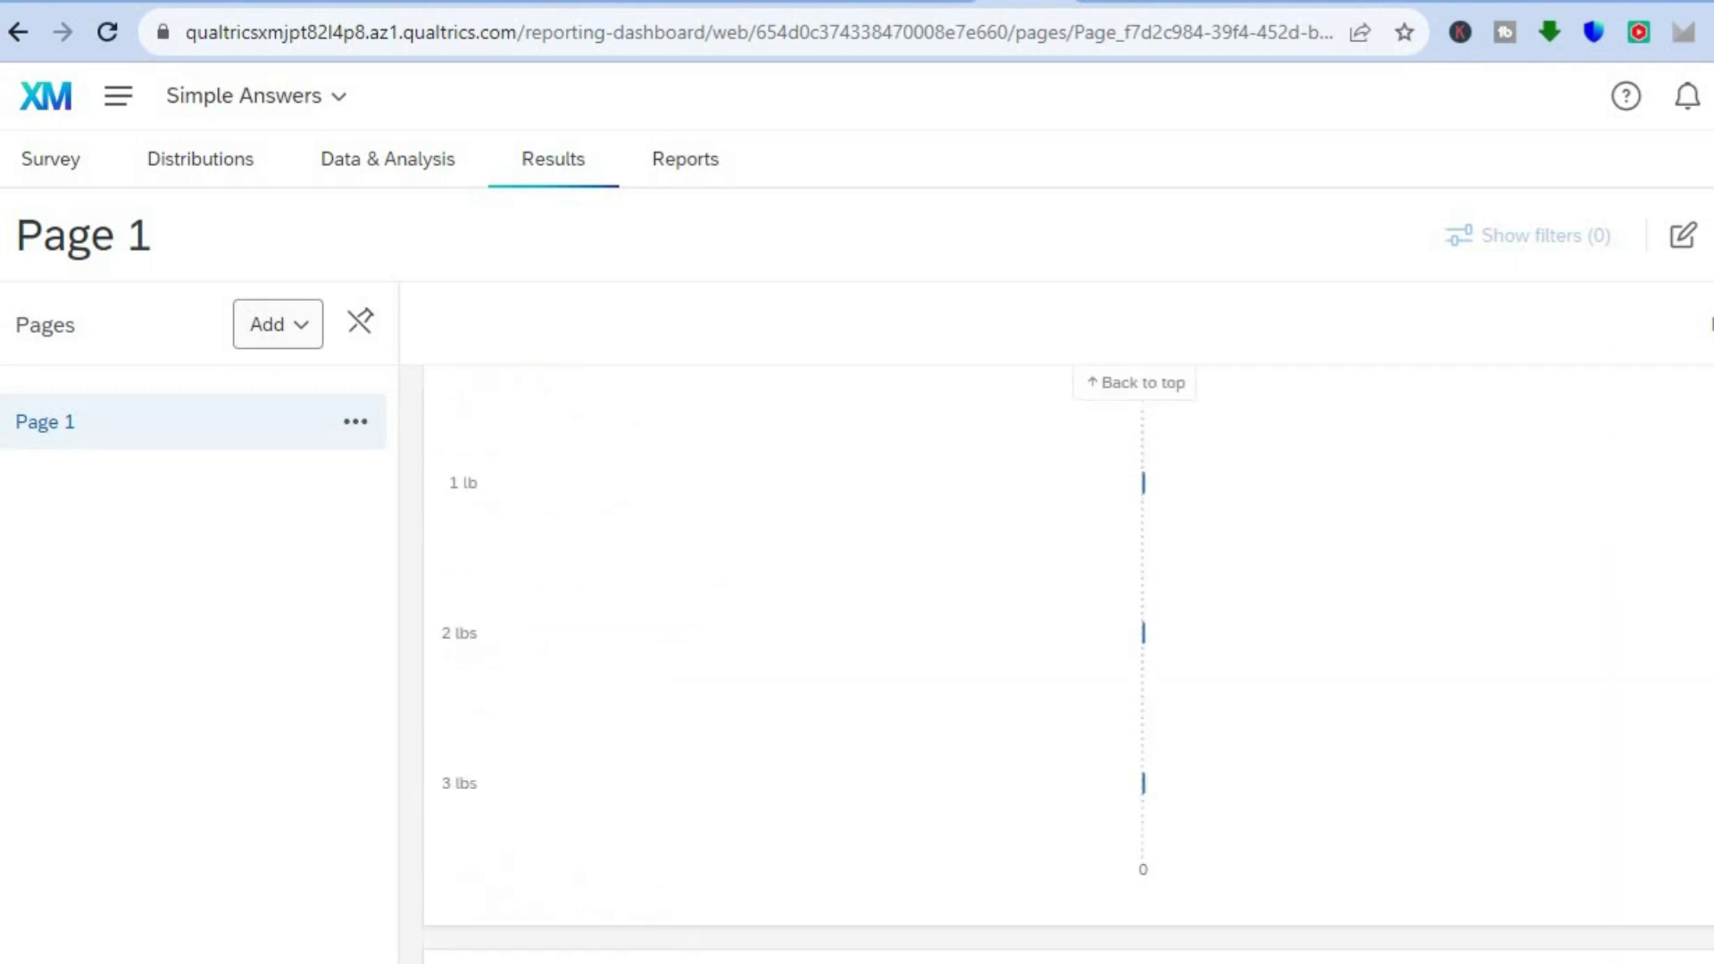